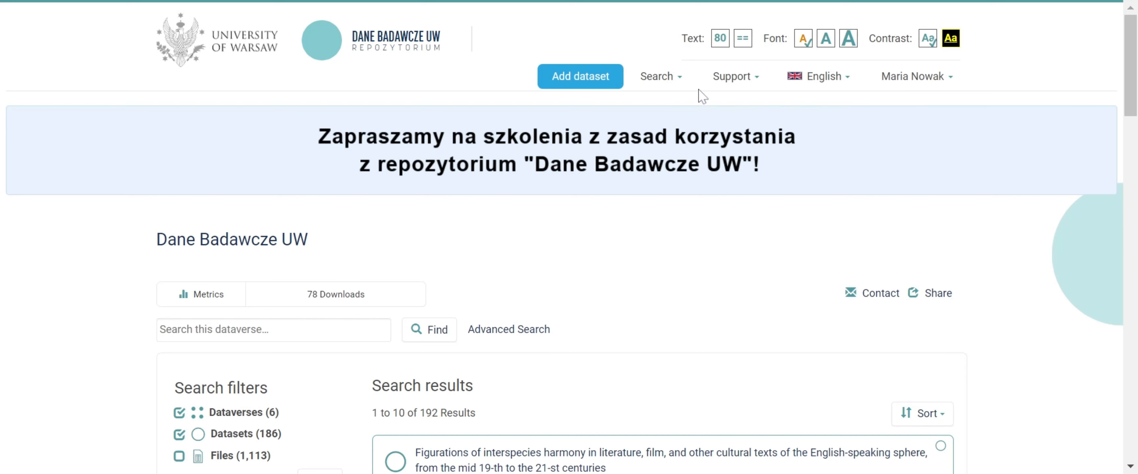
Start a new dataset in the Test 1 dataverse, choosing the host dataverse from the tree
click(588, 86)
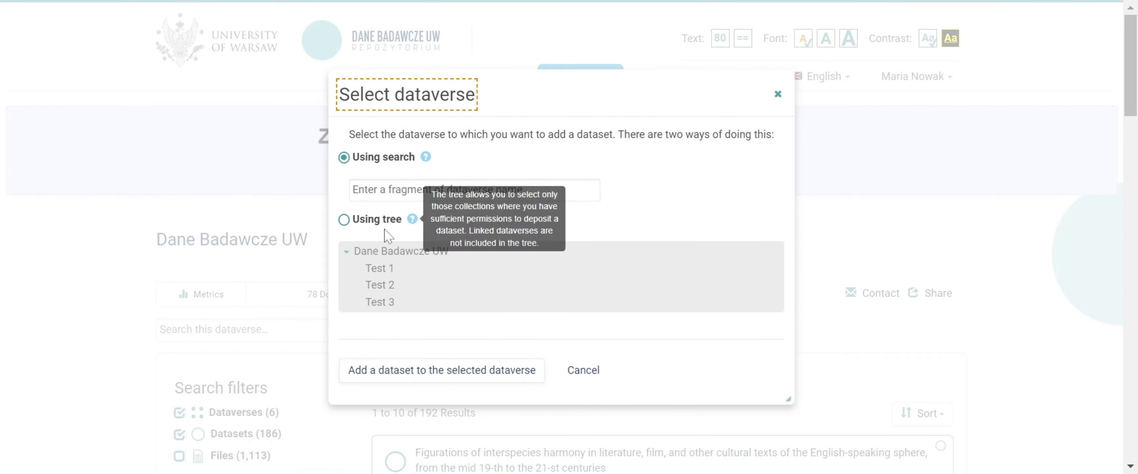
click(344, 219)
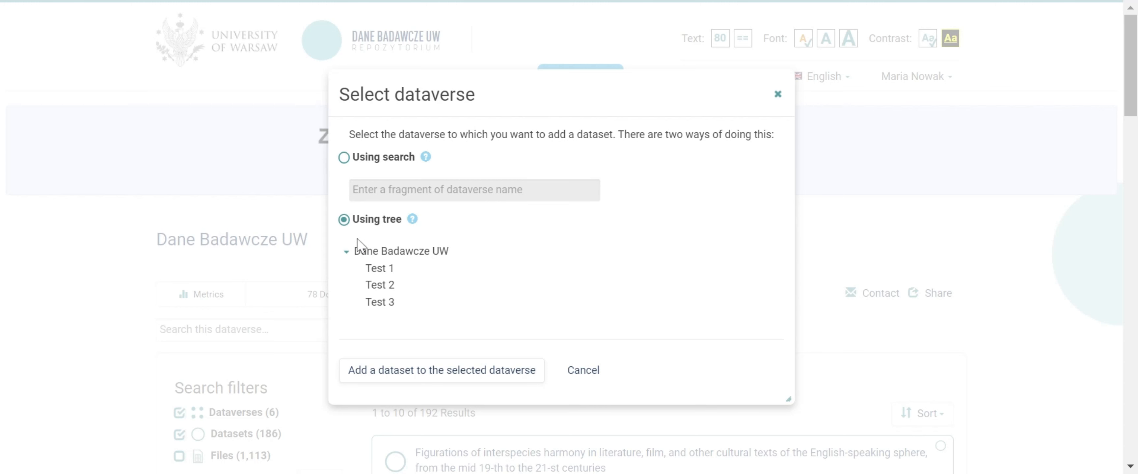
click(347, 253)
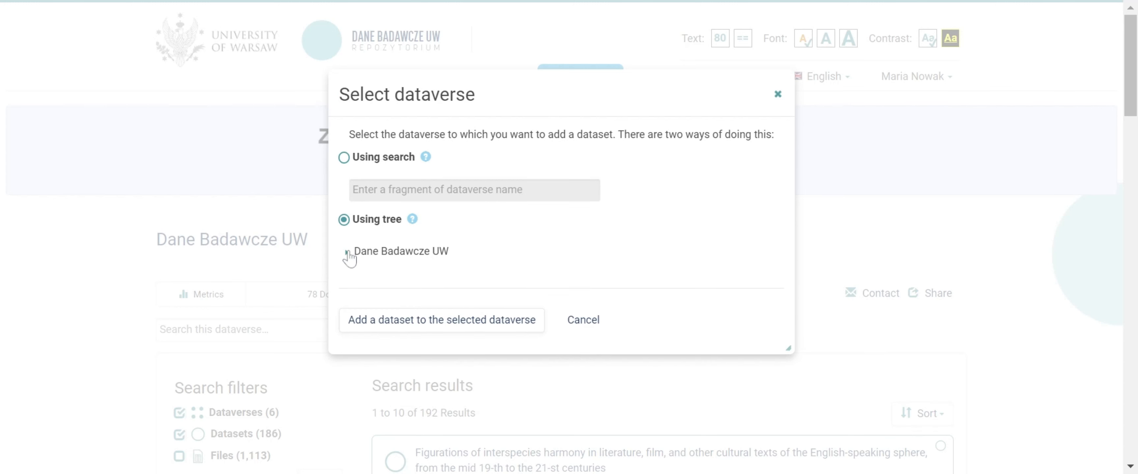
click(347, 253)
click(374, 270)
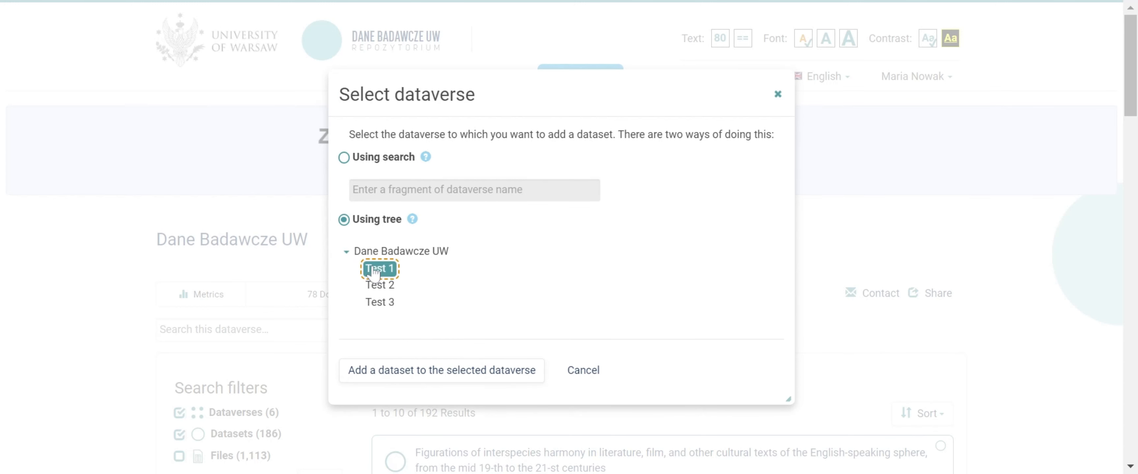
click(449, 375)
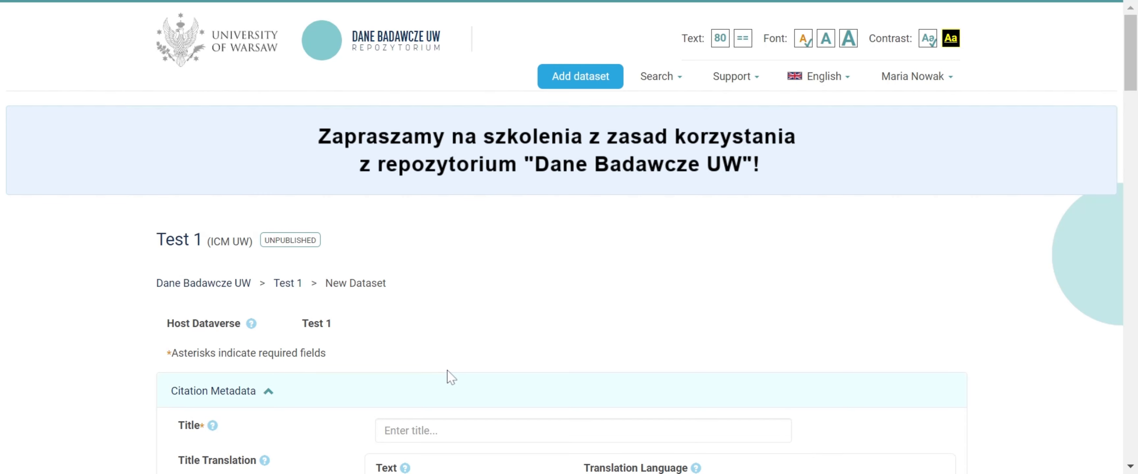
Enter "Example dataset title" as the dataset's title in the citation metadata
scroll(450, 377, down, 4)
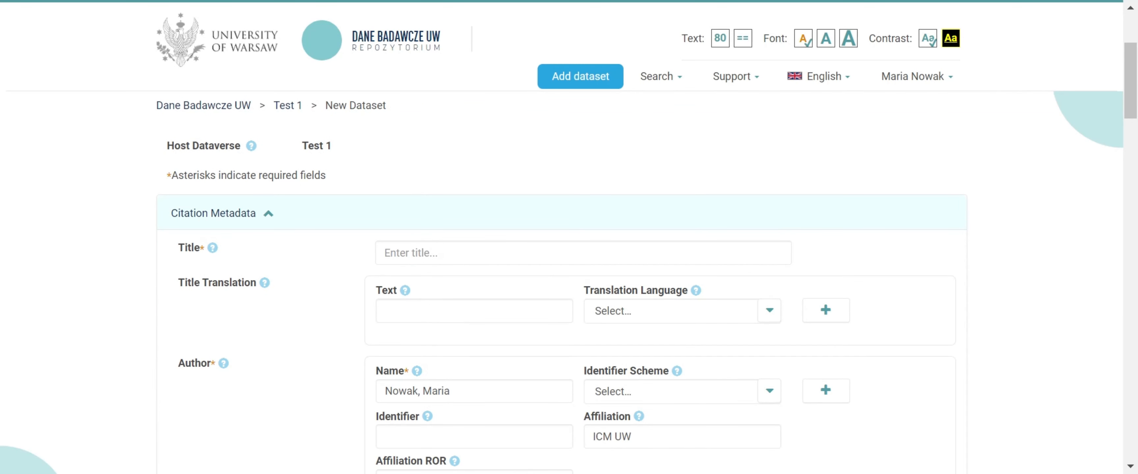
mouse_move(214, 248)
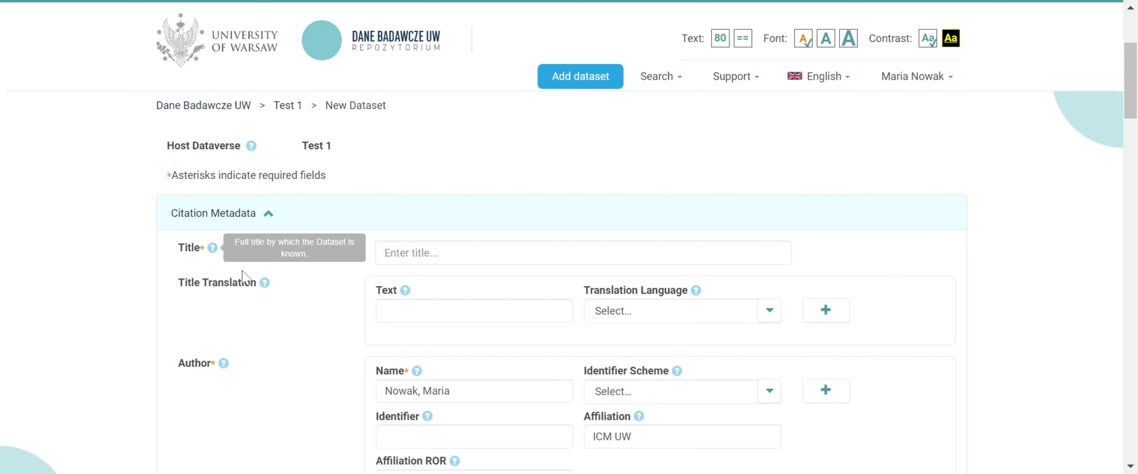
mouse_move(262, 286)
scroll(261, 285, down, 2)
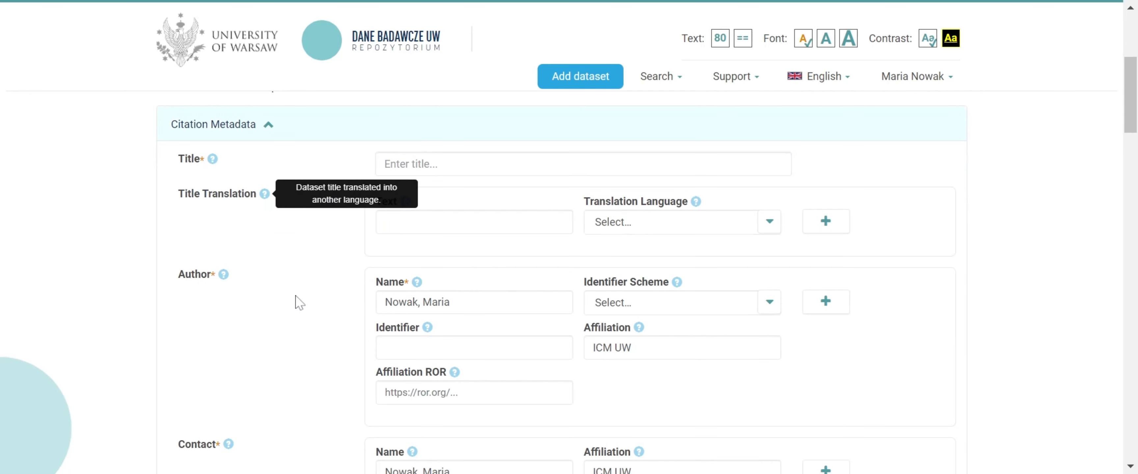
mouse_move(455, 376)
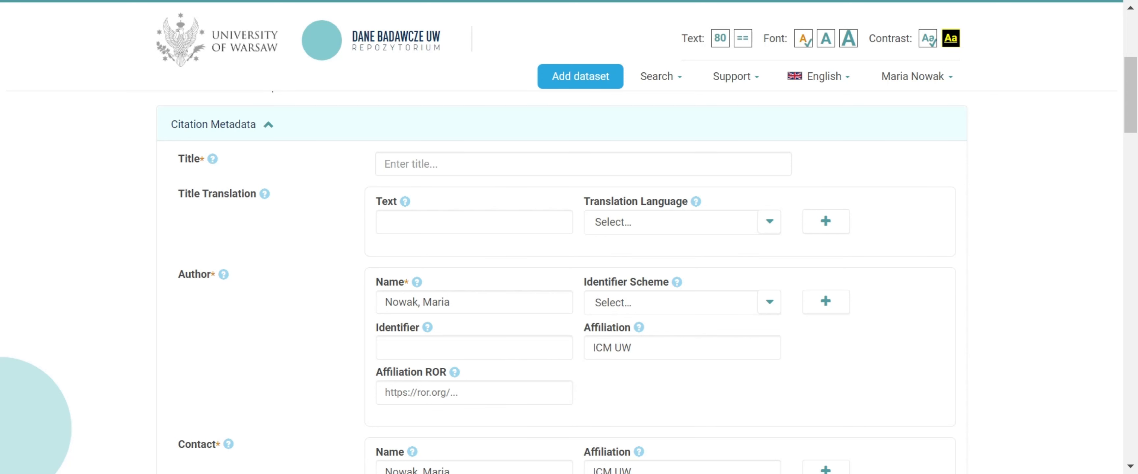
click(497, 164)
text(Example dataset title)
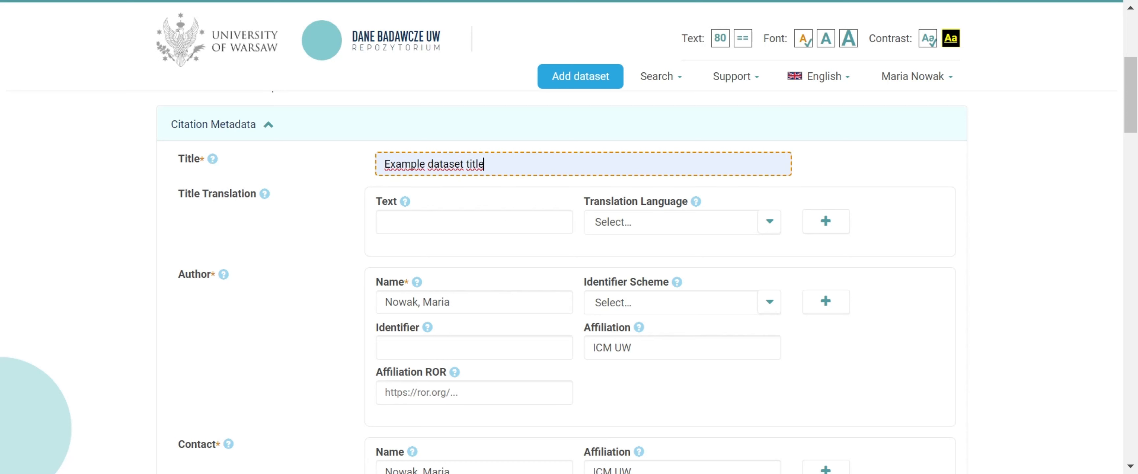
Add the title translation "Przykładowy tytuł zbioru" and set its language to Polish
key(Tab)
text(Przykładowy tytuł zbioru)
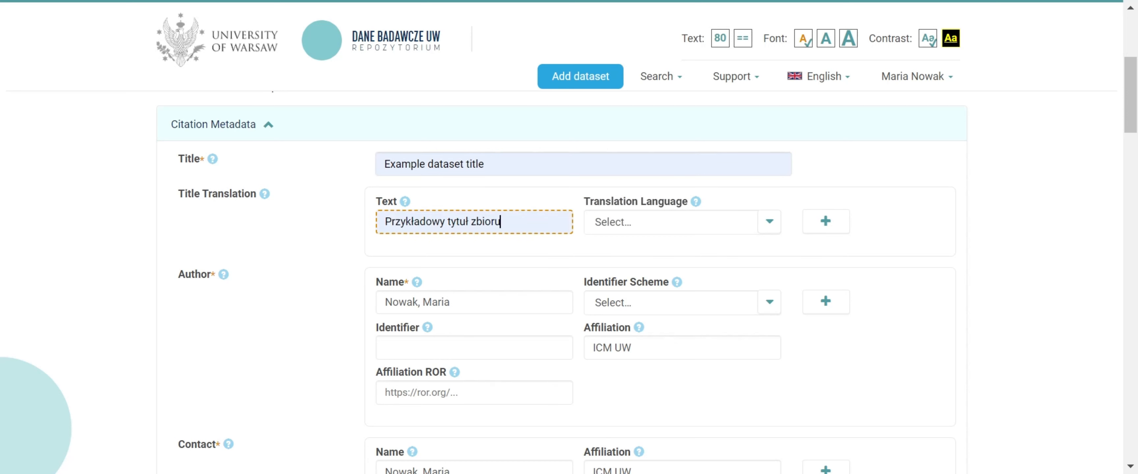
click(661, 230)
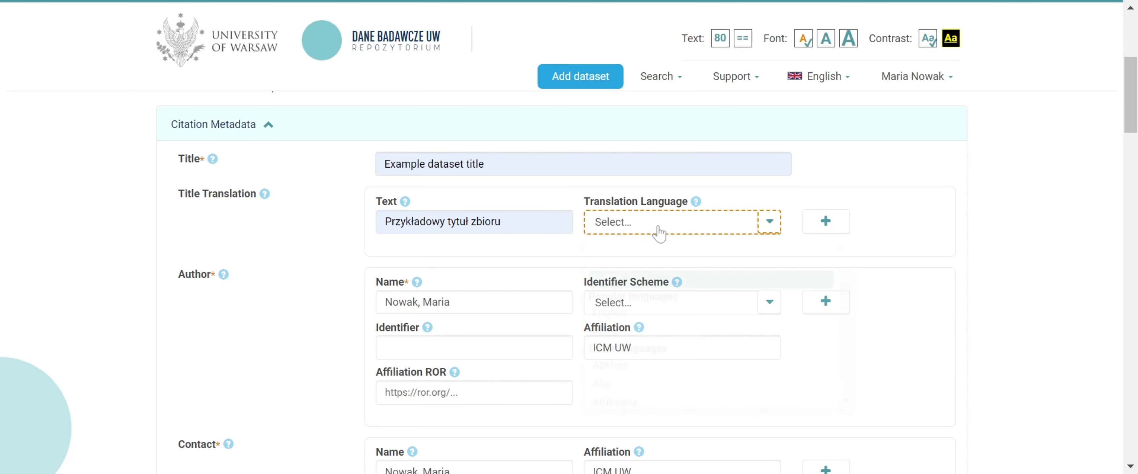
click(620, 332)
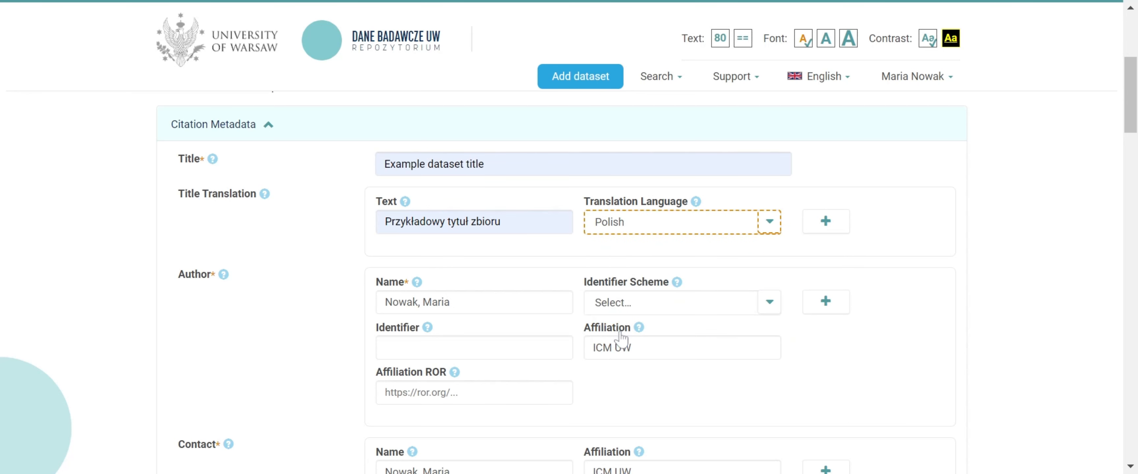
Set the first author's identifier scheme to ORCID and fill in the author's identifier
scroll(620, 335, down, 2)
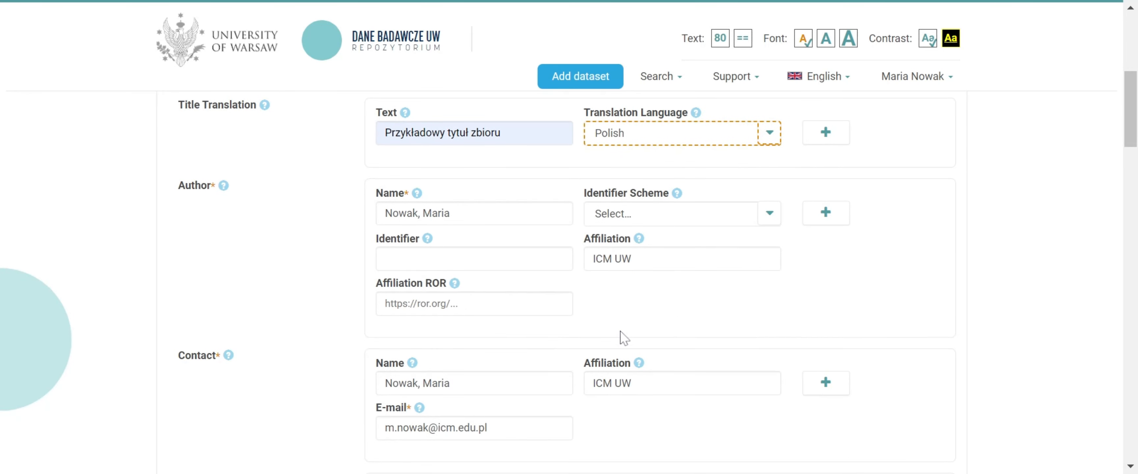
click(660, 223)
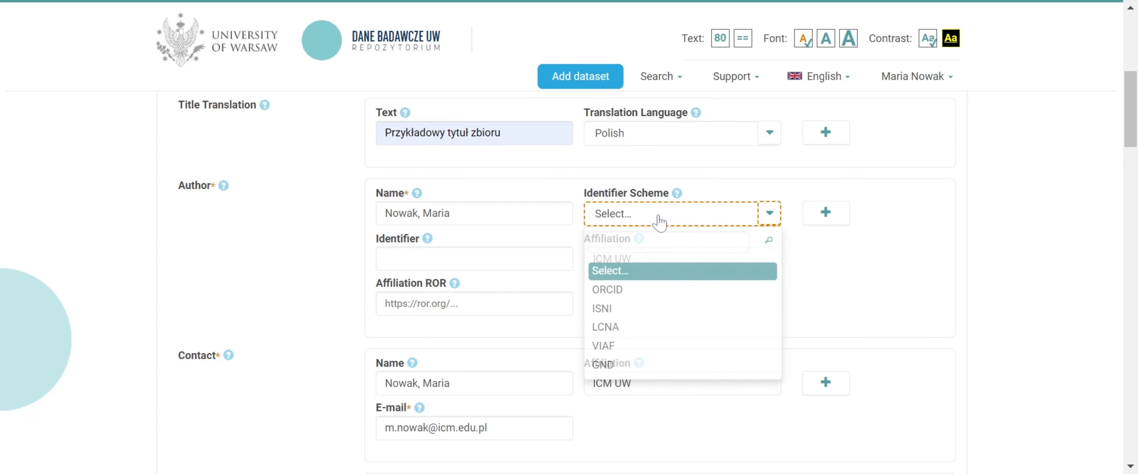
click(623, 295)
click(568, 264)
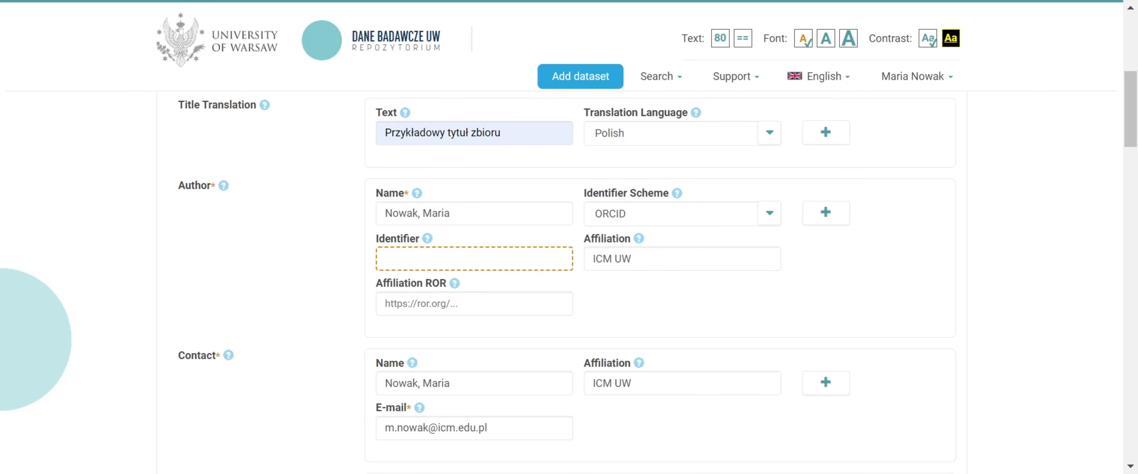
text(987654321)
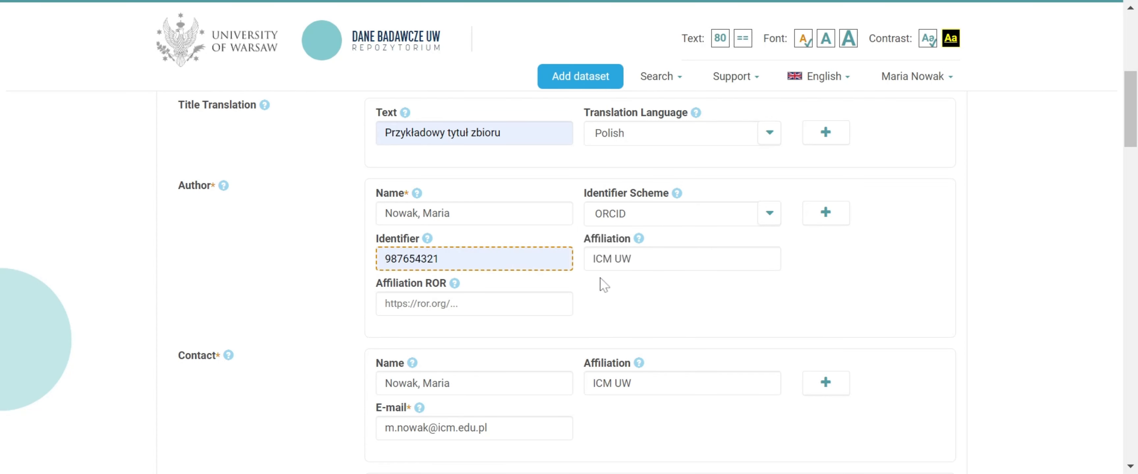
Change the first author's affiliation to University of Warsaw and pick its ROR entry by searching for "warsaw uw"
drag(633, 259, 582, 259)
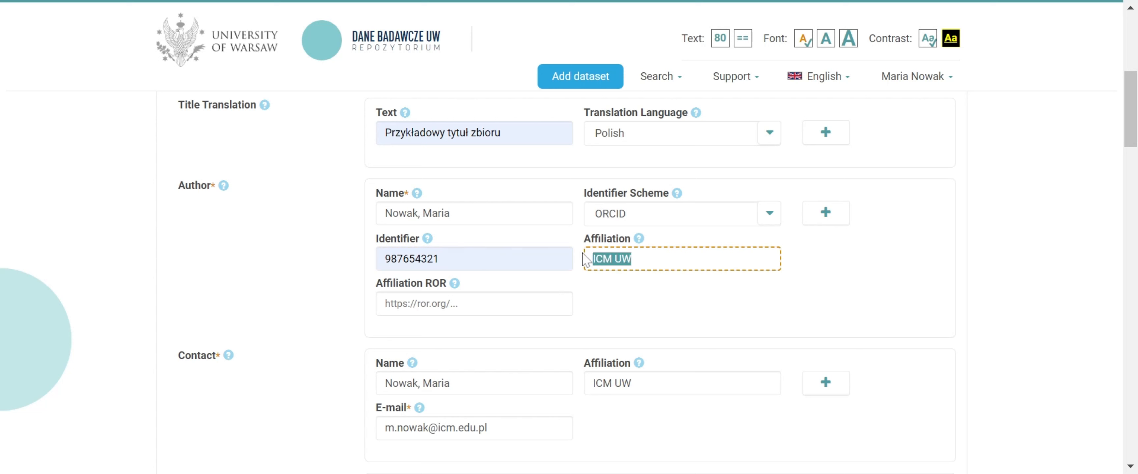
text(University of )
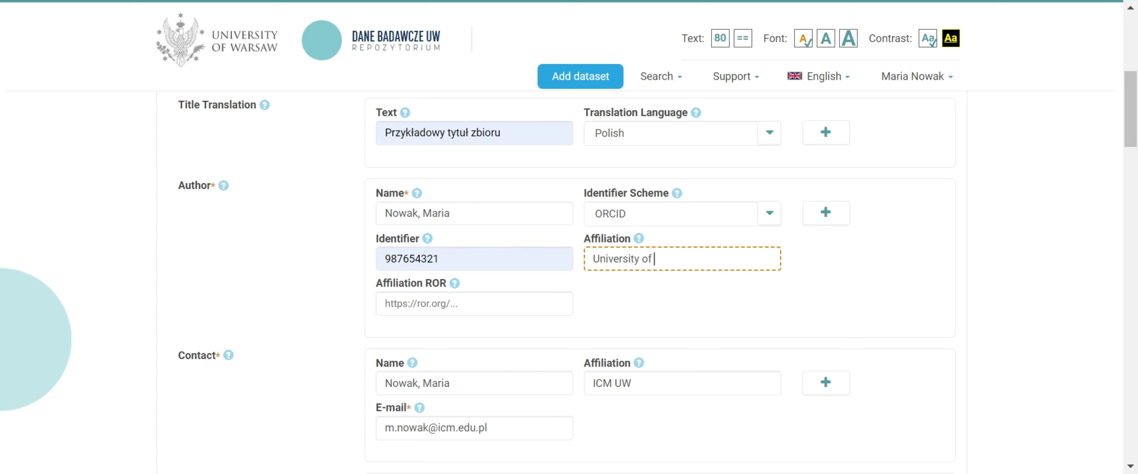
text(Warsaw)
key(Tab)
text(war)
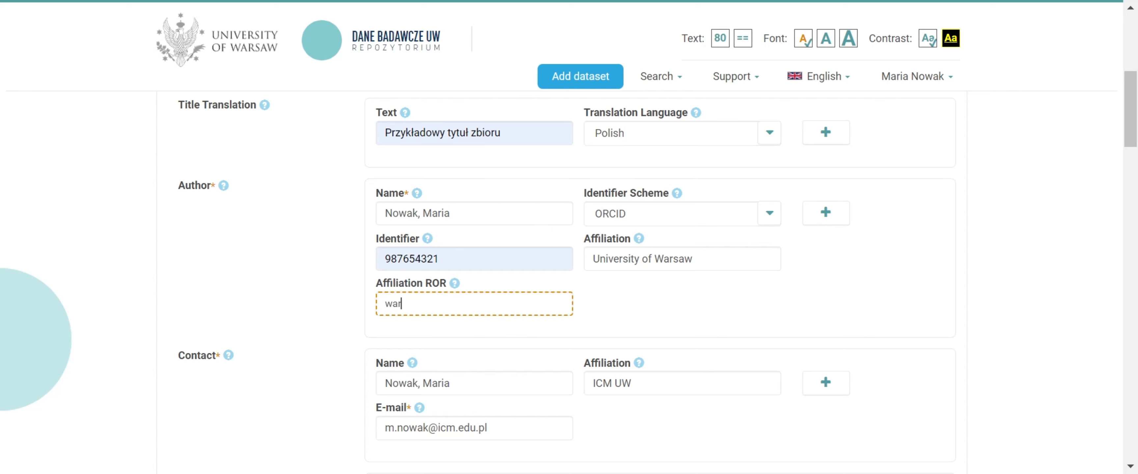
text(saw uw)
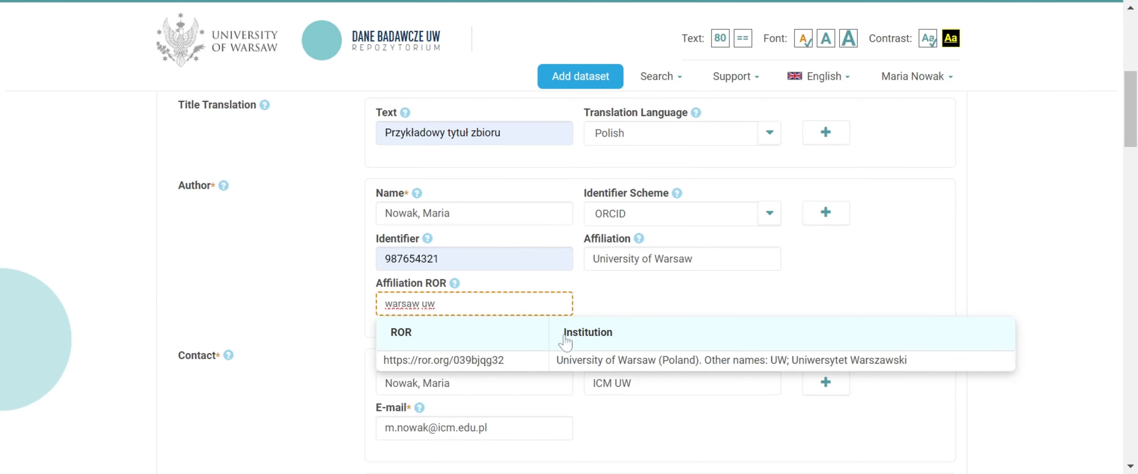
click(571, 360)
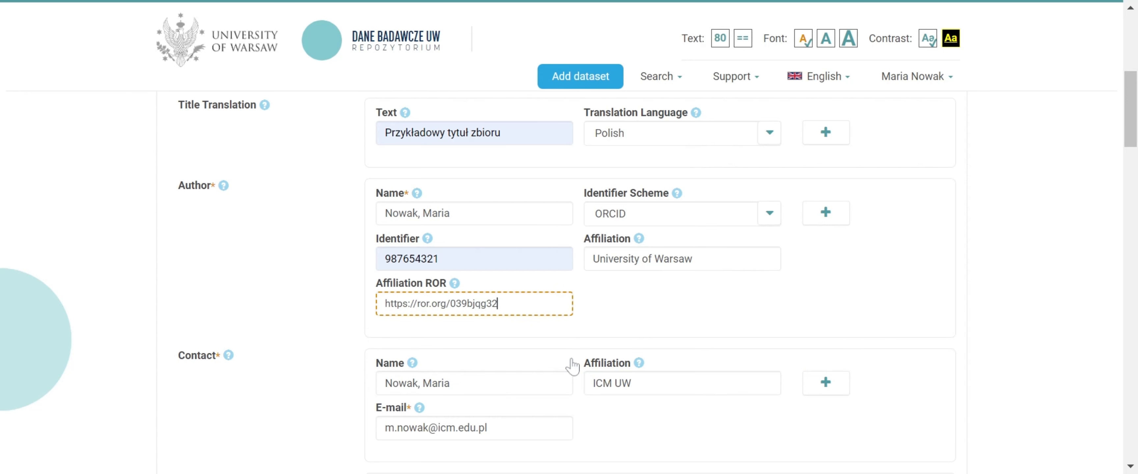
Add a second author with the person's full name, the ORCID identifier scheme and their identifier
click(832, 216)
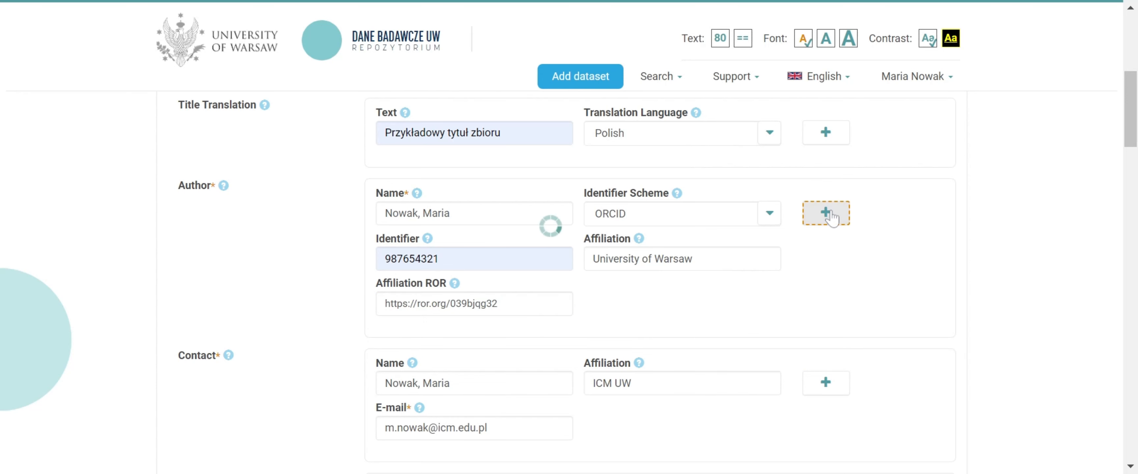
scroll(833, 218, down, 2)
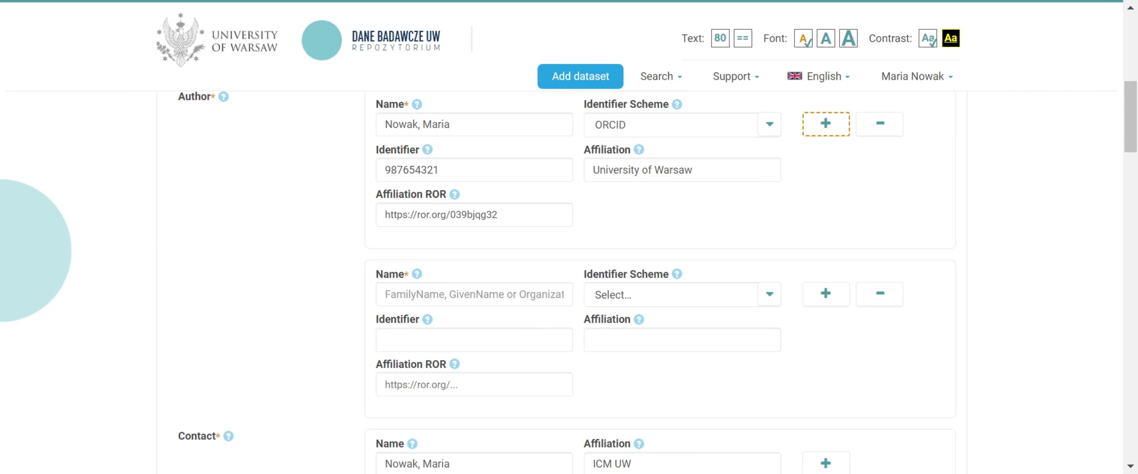
click(499, 295)
text(Kowalski, Jan)
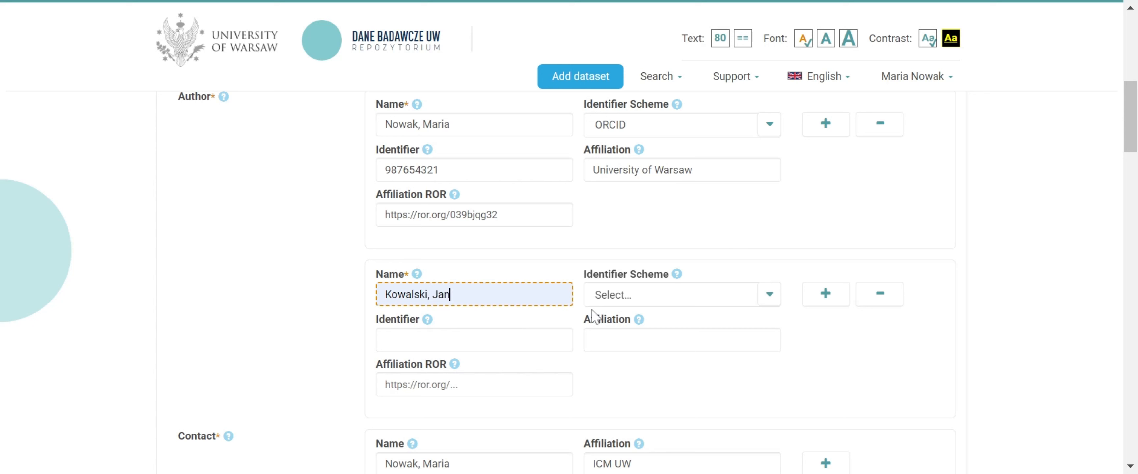
click(610, 297)
click(614, 181)
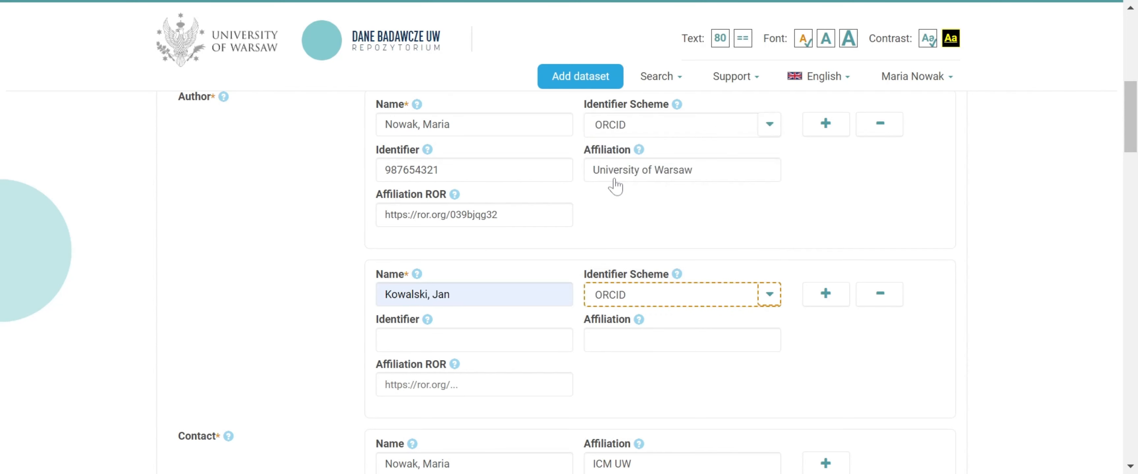
click(469, 339)
click(515, 358)
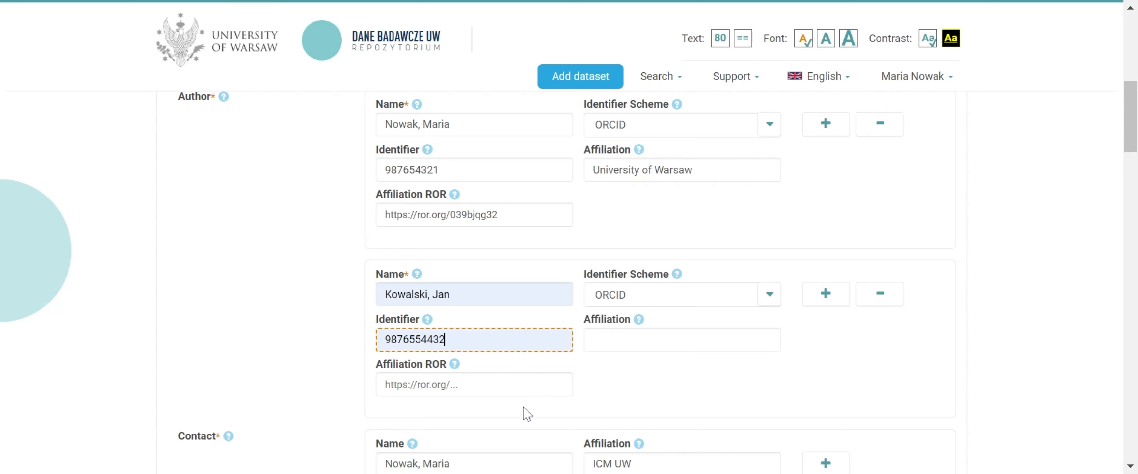
Set the second author's affiliation to University of Warsaw and pick its ROR entry by searching for "warsaw uw"
click(627, 339)
click(661, 363)
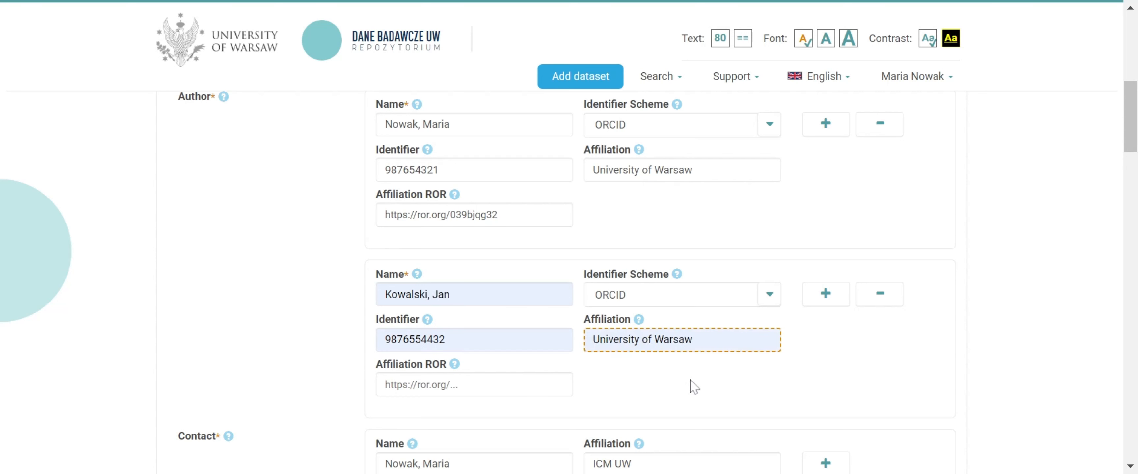
key(Tab)
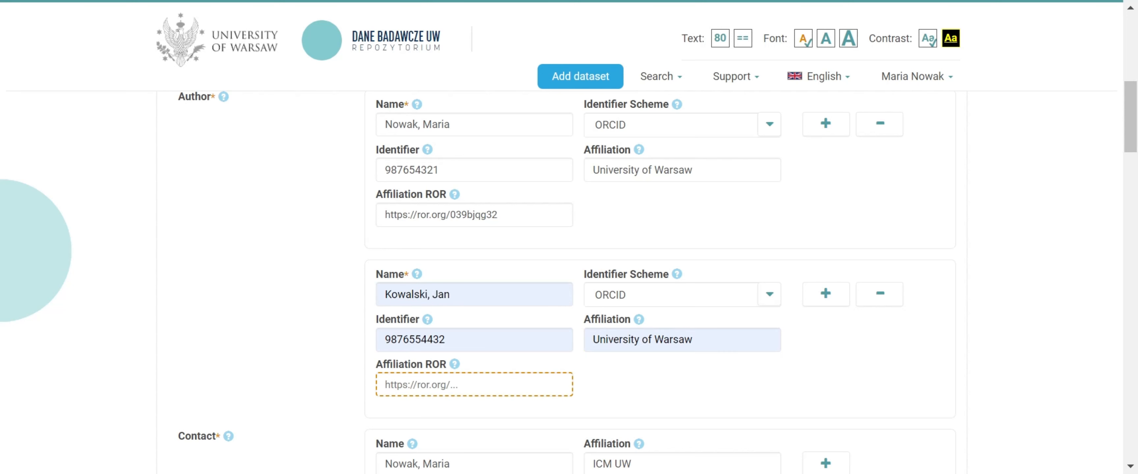
text(warsaw uw)
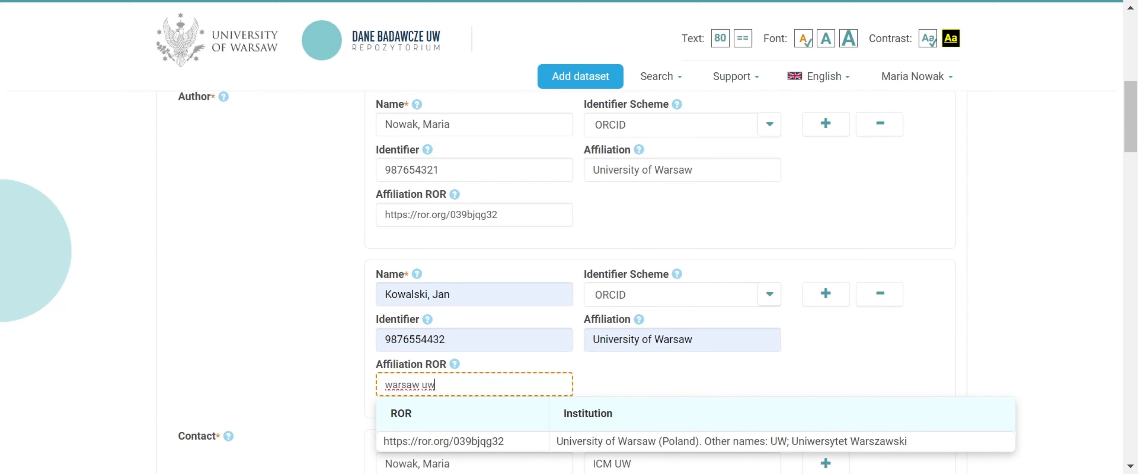
click(568, 441)
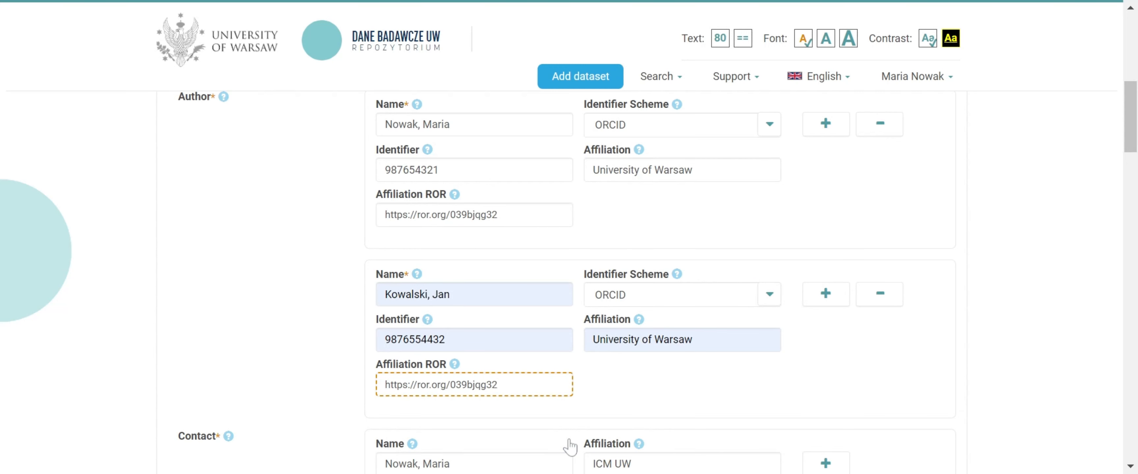
Change the contact's affiliation to University of Warsaw and add another contact entry
scroll(570, 447, down, 4)
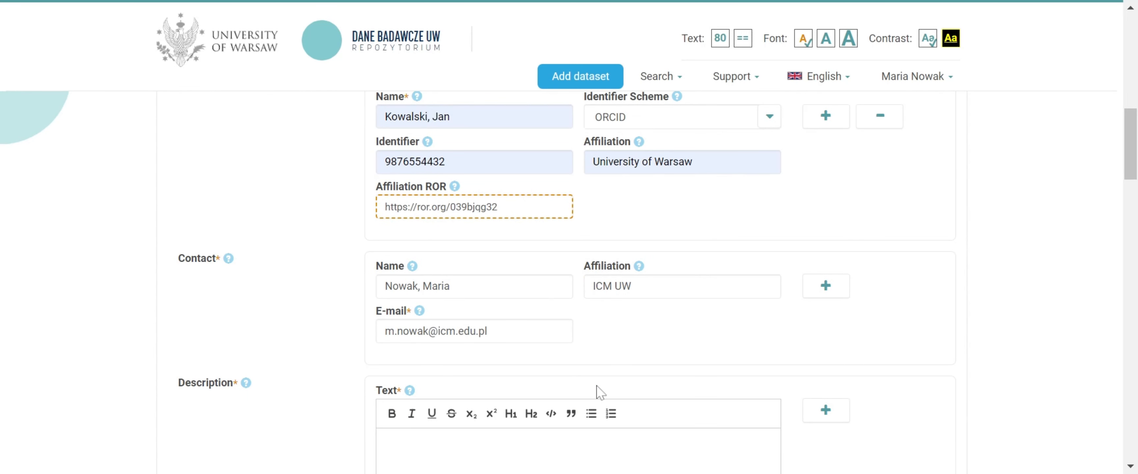
drag(634, 287, 612, 287)
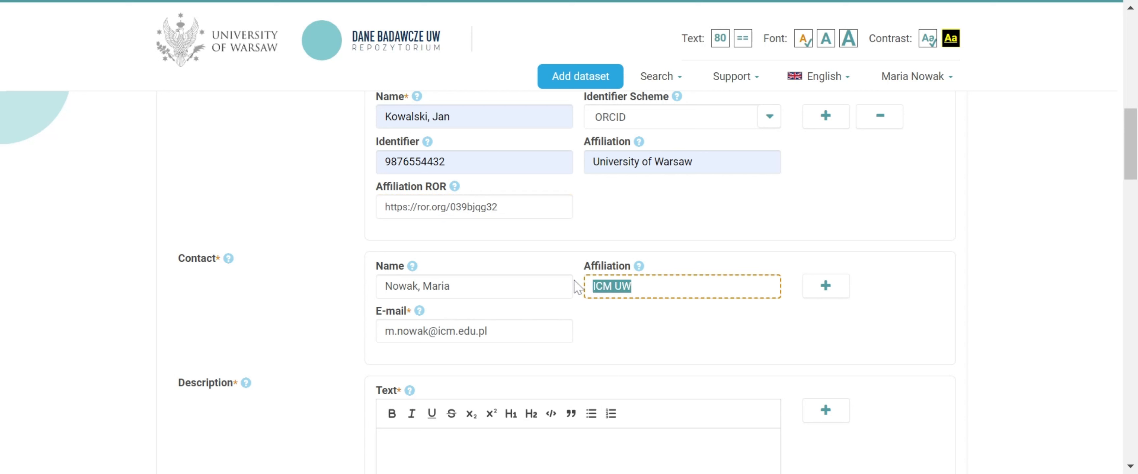
text(University of Warsaw)
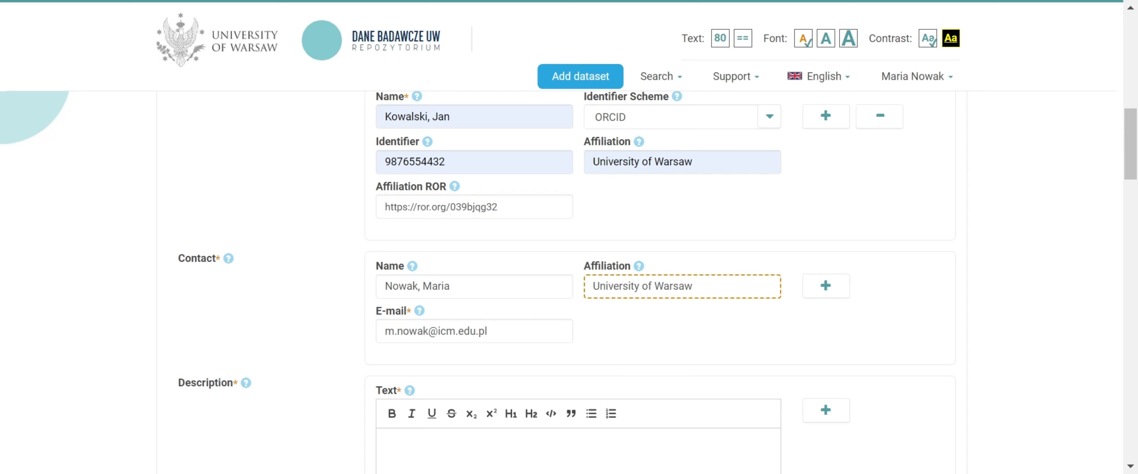
click(812, 289)
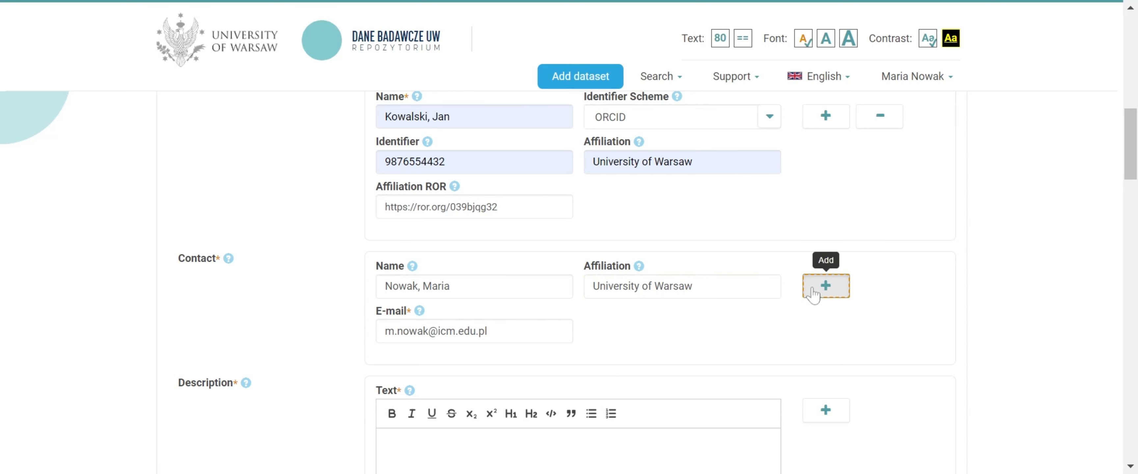
Remove the empty second contact entry
scroll(813, 292, down, 2)
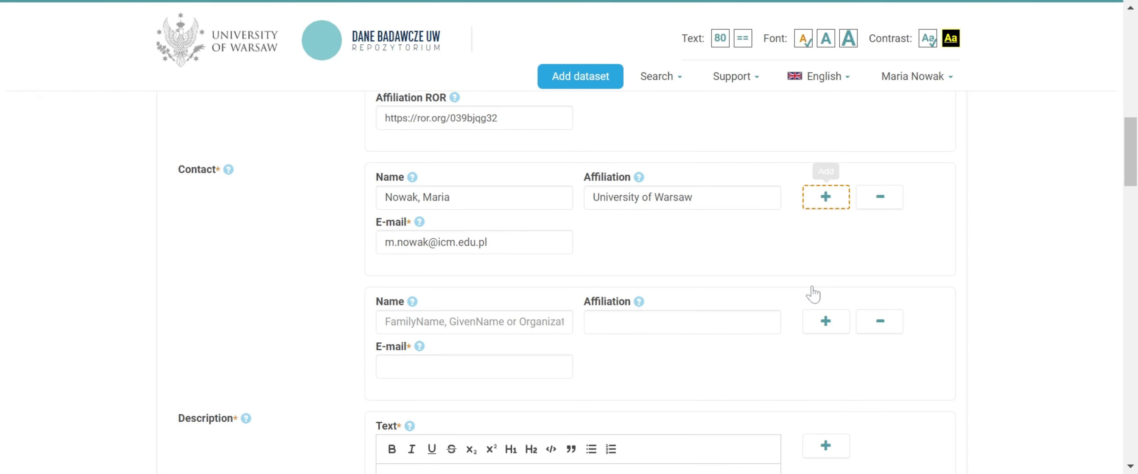
click(880, 321)
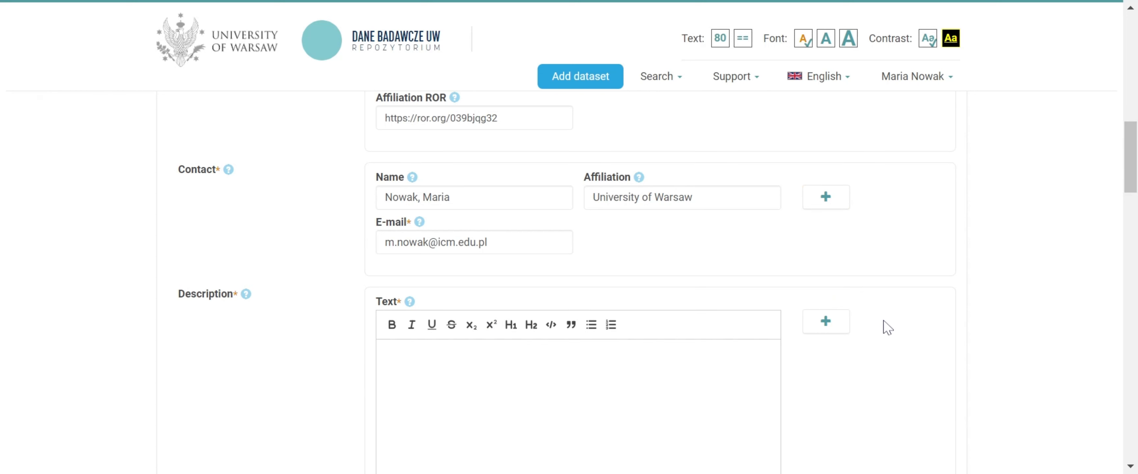
Write the description text as two paragraphs: "Describe your dataset in detail." and "You can use bold."
scroll(887, 328, down, 2)
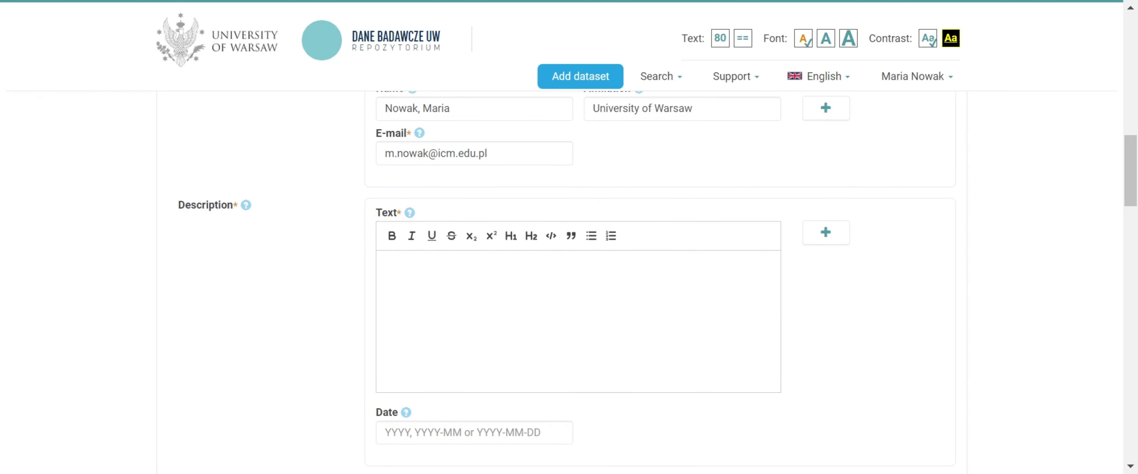
click(388, 266)
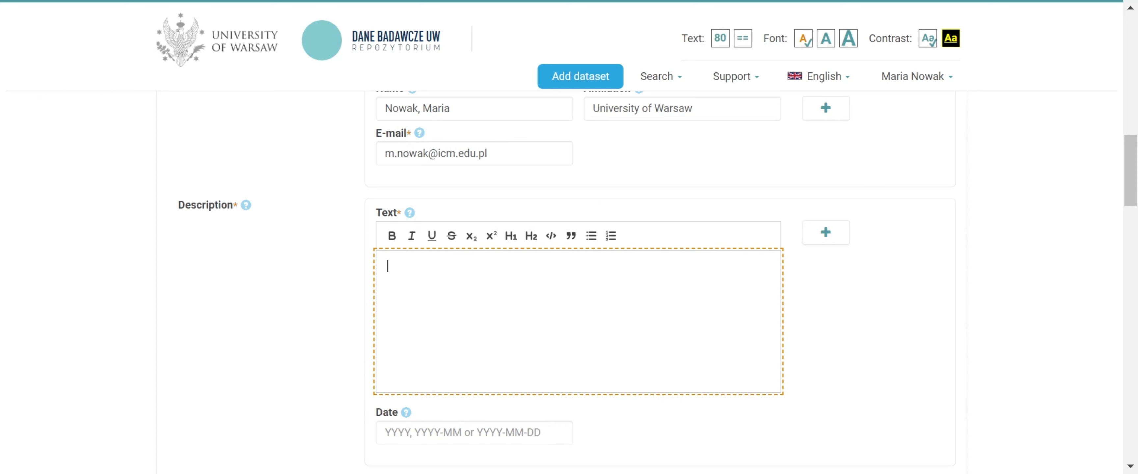
text(Describe your data)
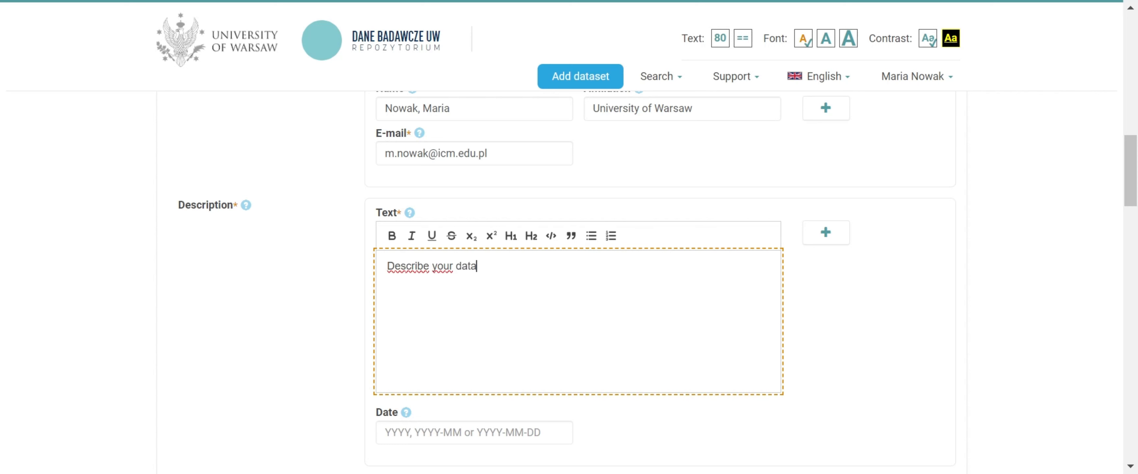
text(set in detail. )
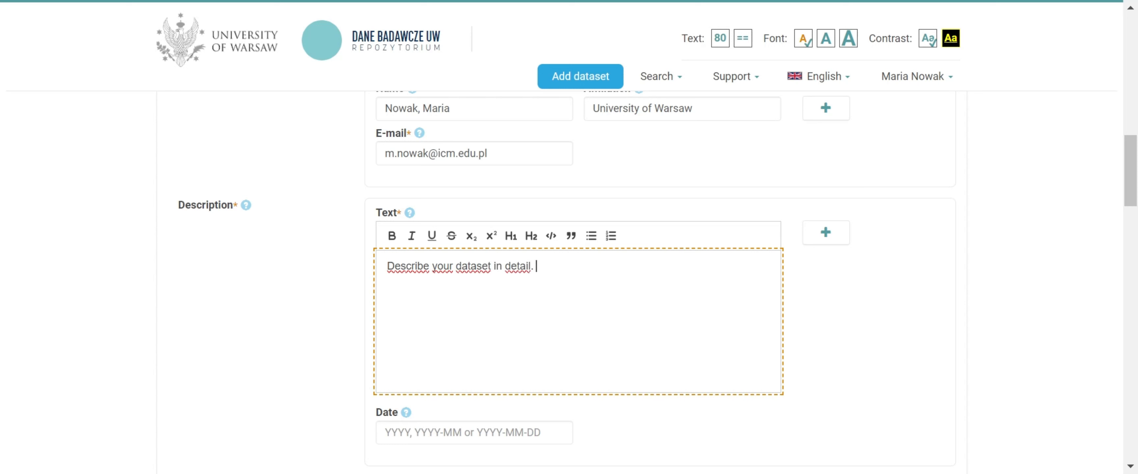
text(You can use bold.)
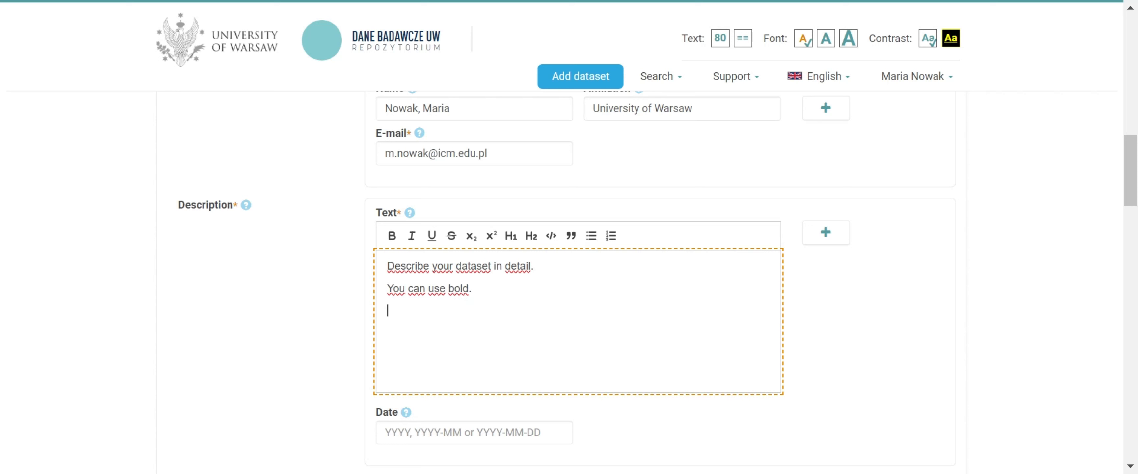
Add a bulleted list item reading "You can use upper case characters" below the description's paragraphs
click(592, 238)
text(You can use u)
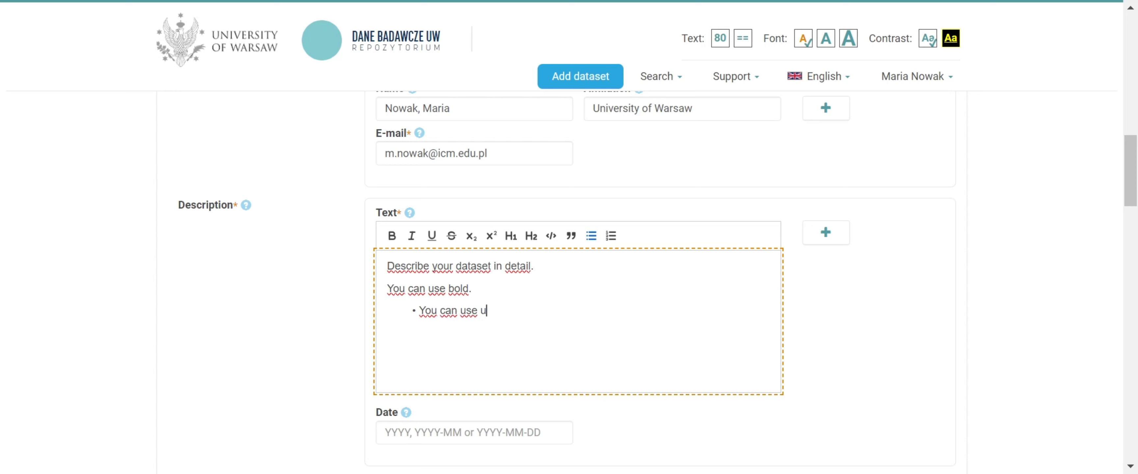
text(pper case cha)
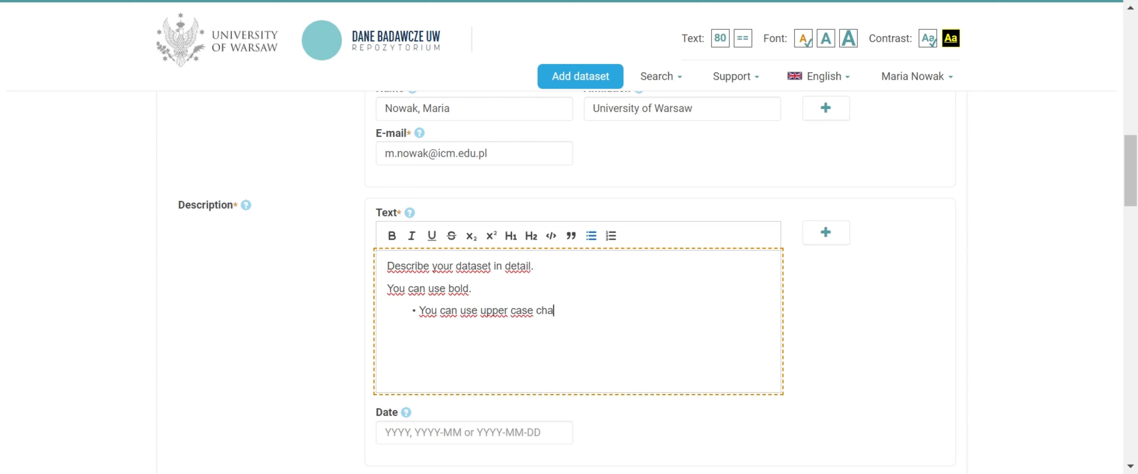
text(racters)
Make the word "bold" bold and format "upper case" as superscript in the description
double_click(458, 289)
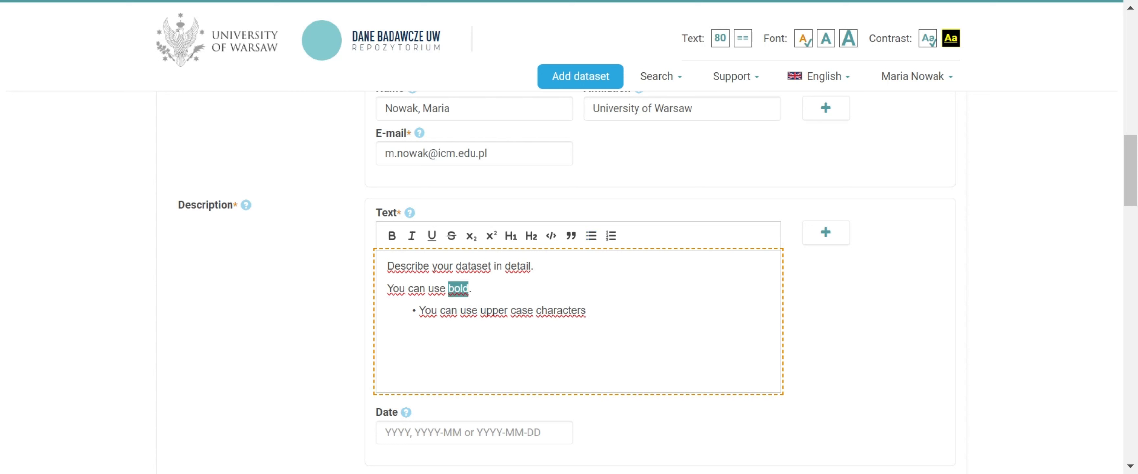
click(391, 238)
drag(480, 311, 533, 311)
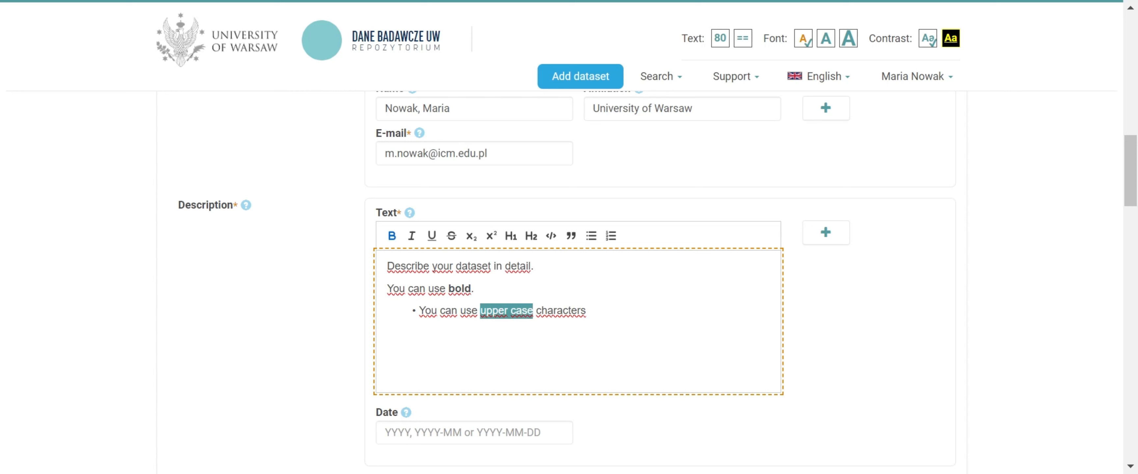
click(491, 235)
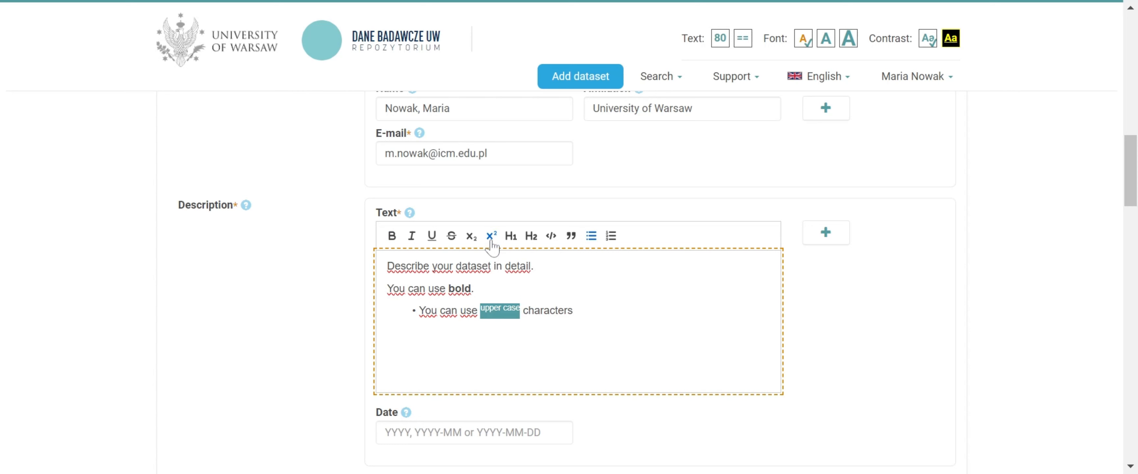
click(478, 289)
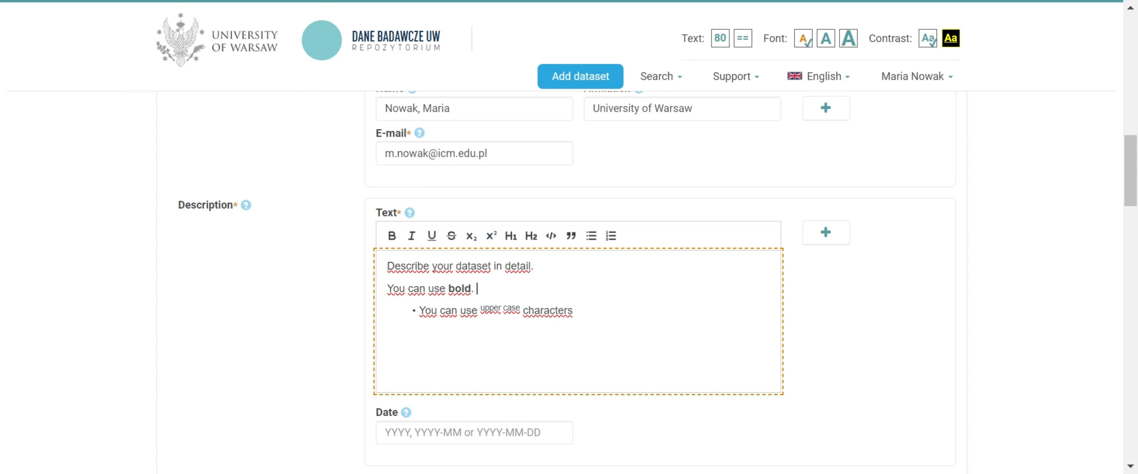
Choose Other as the dataset's subject
scroll(477, 289, down, 6)
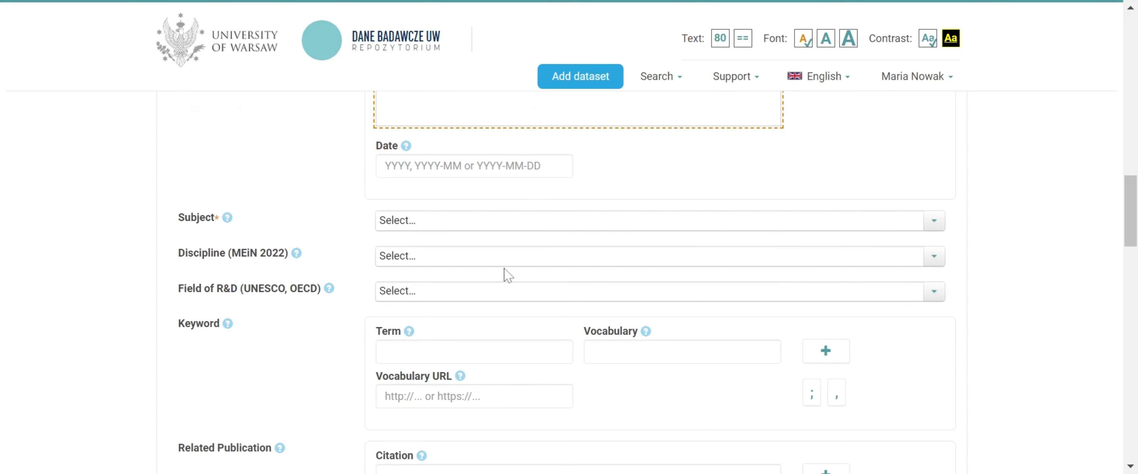
click(497, 225)
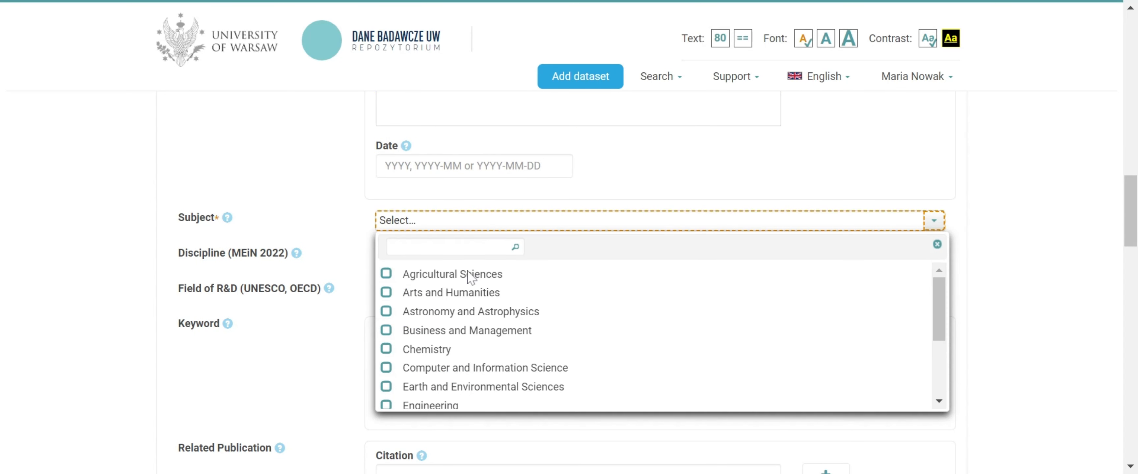
scroll(437, 327, down, 2)
scroll(437, 328, down, 1)
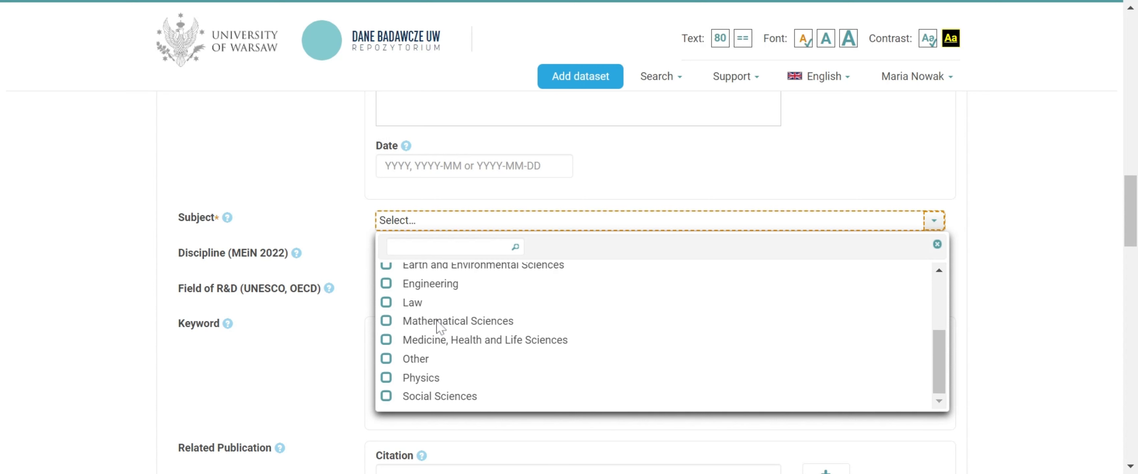
click(387, 360)
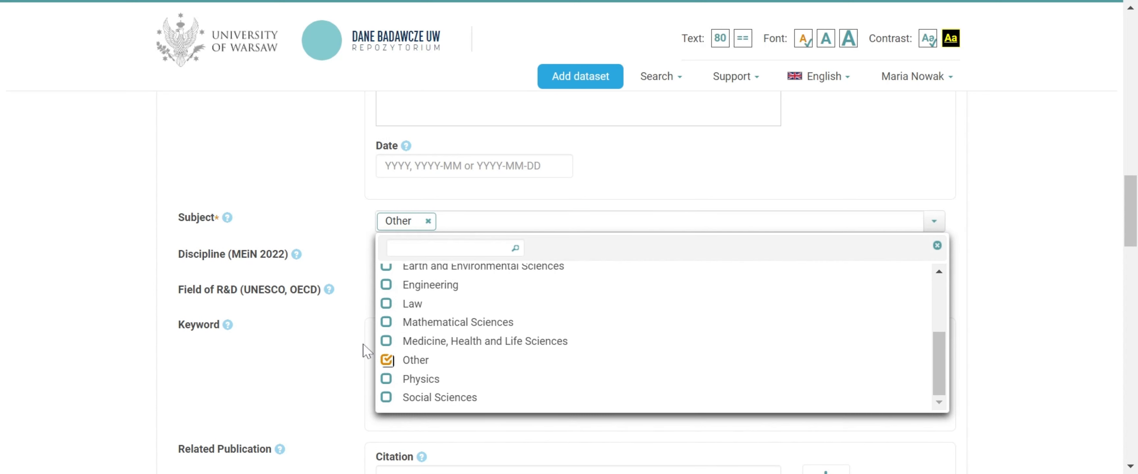
click(349, 328)
Choose Literary studies as the dataset's discipline (MEiN 2022)
click(407, 264)
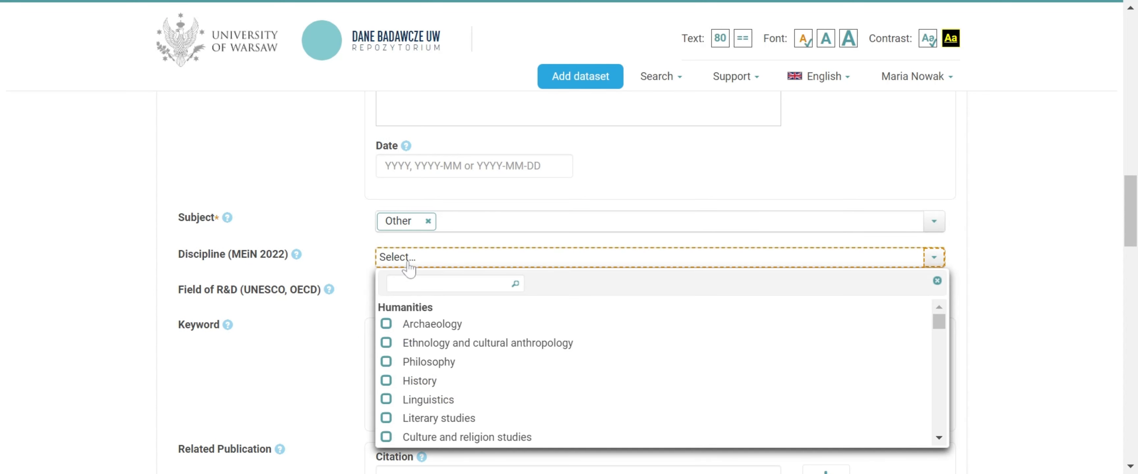
scroll(413, 340, down, 2)
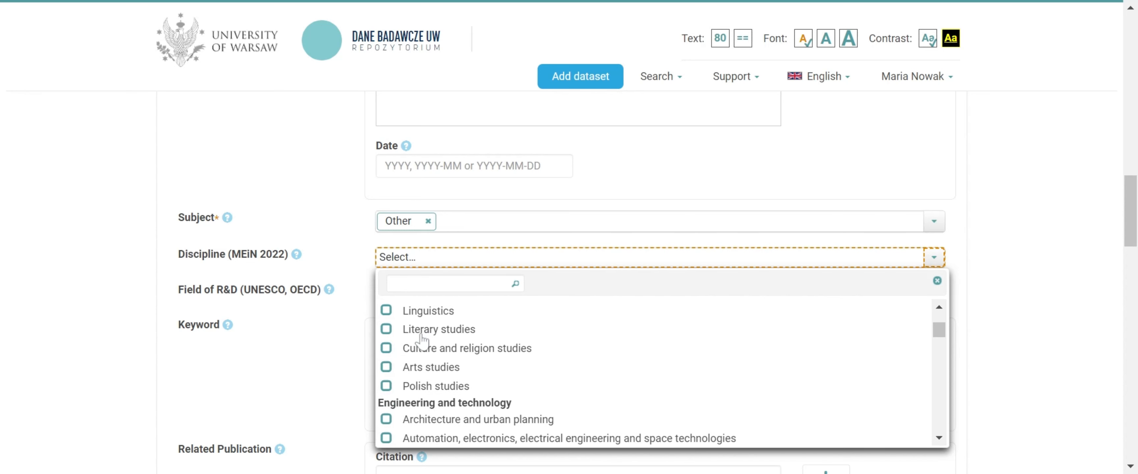
click(387, 330)
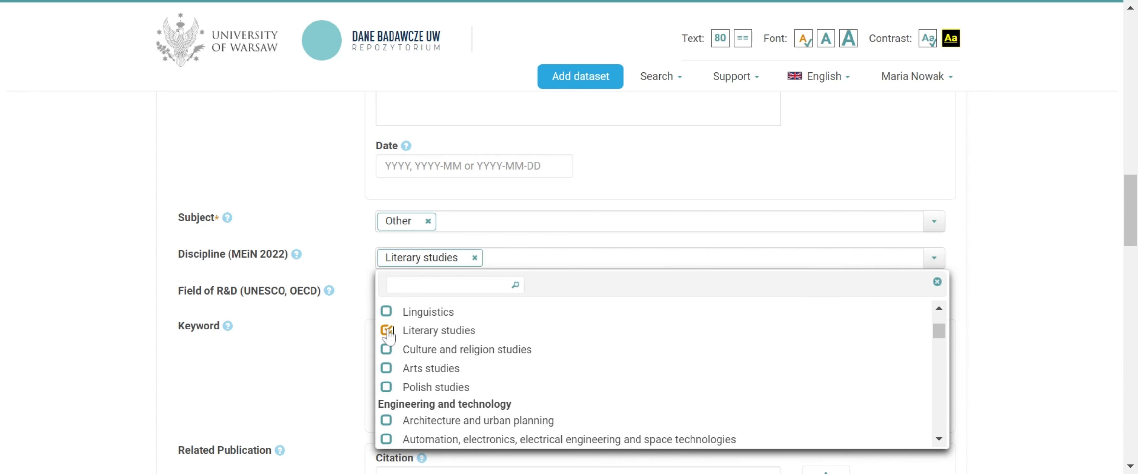
click(356, 333)
Choose 4.3 Veterinary science as the dataset's field of R&D (UNESCO, OECD)
click(406, 295)
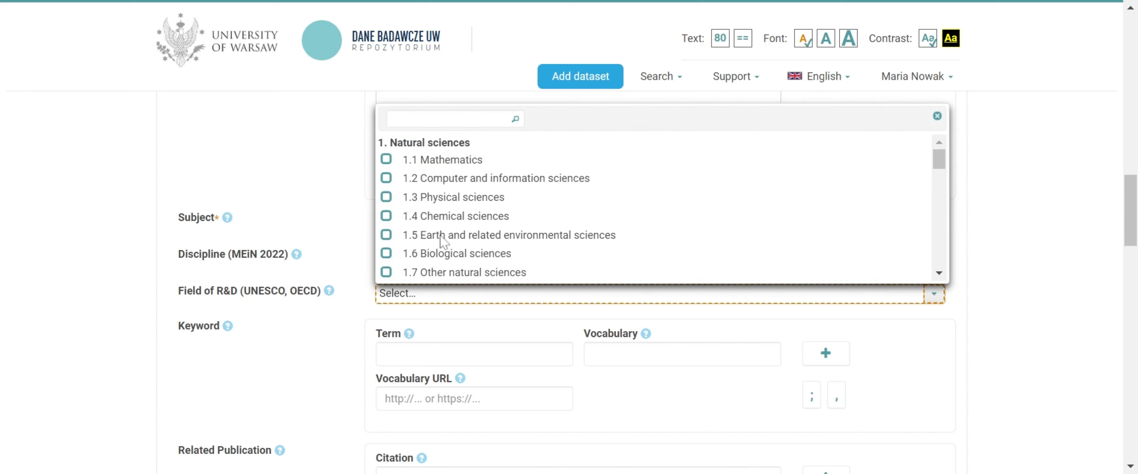
scroll(441, 236, down, 10)
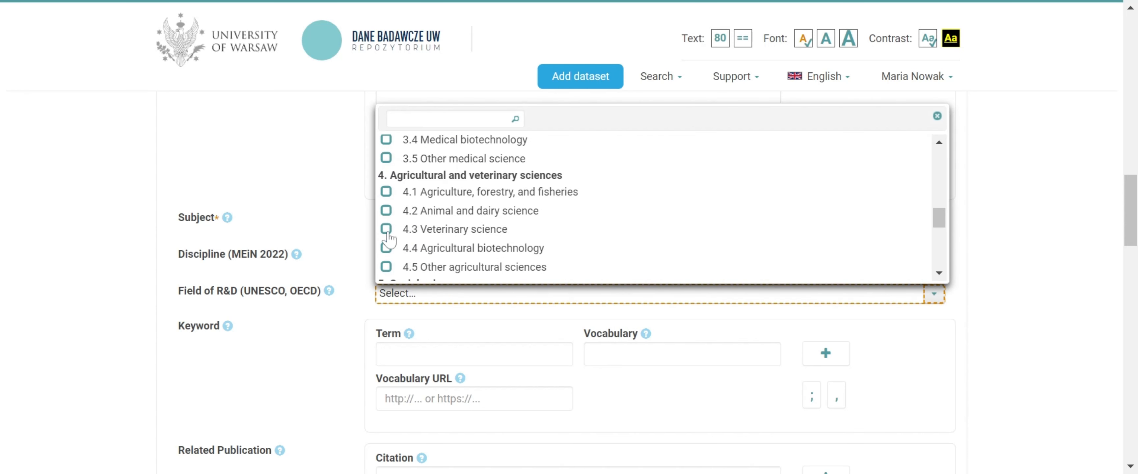
click(387, 230)
click(326, 331)
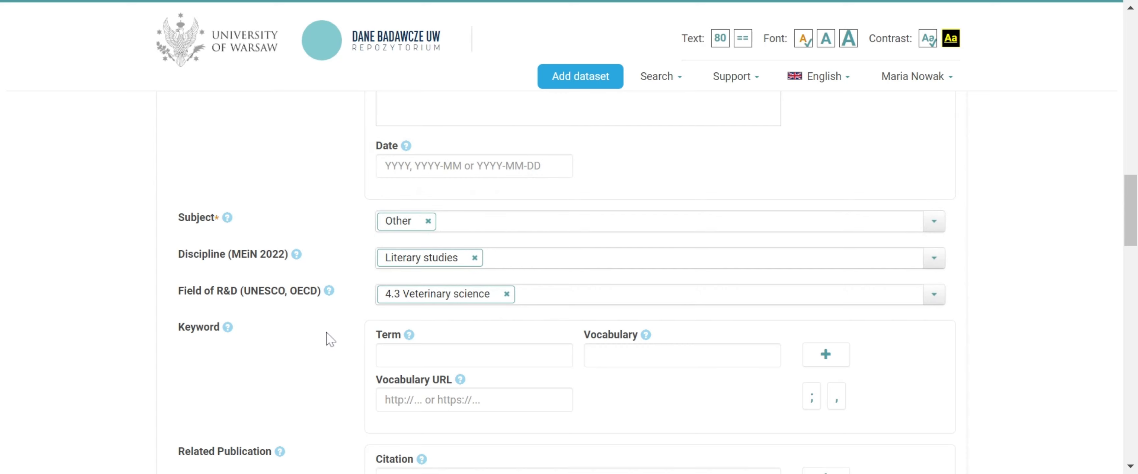
Enter the keyword terms "word1, word2, word3" and split them at the commas into separate keyword entries
scroll(327, 332, down, 2)
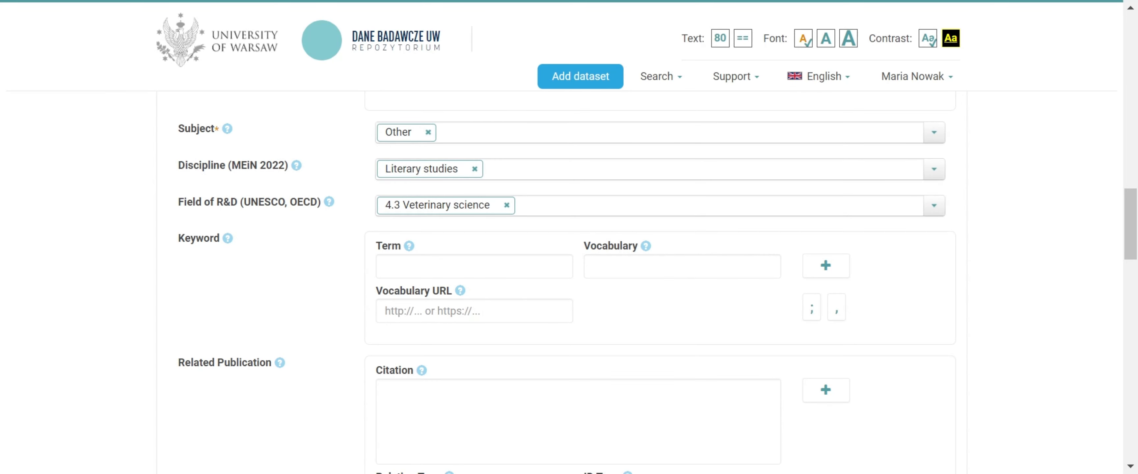
click(433, 268)
text(word1, word2, word3)
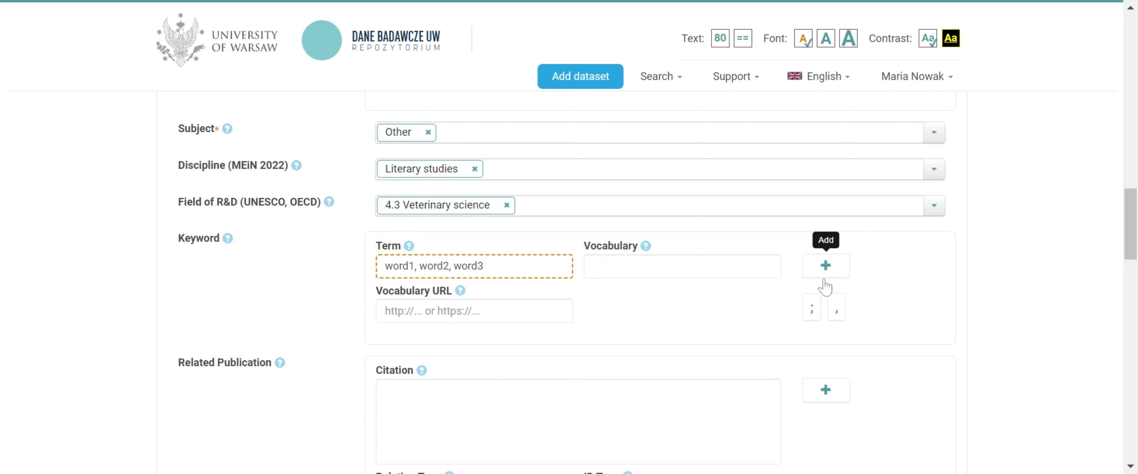
click(837, 316)
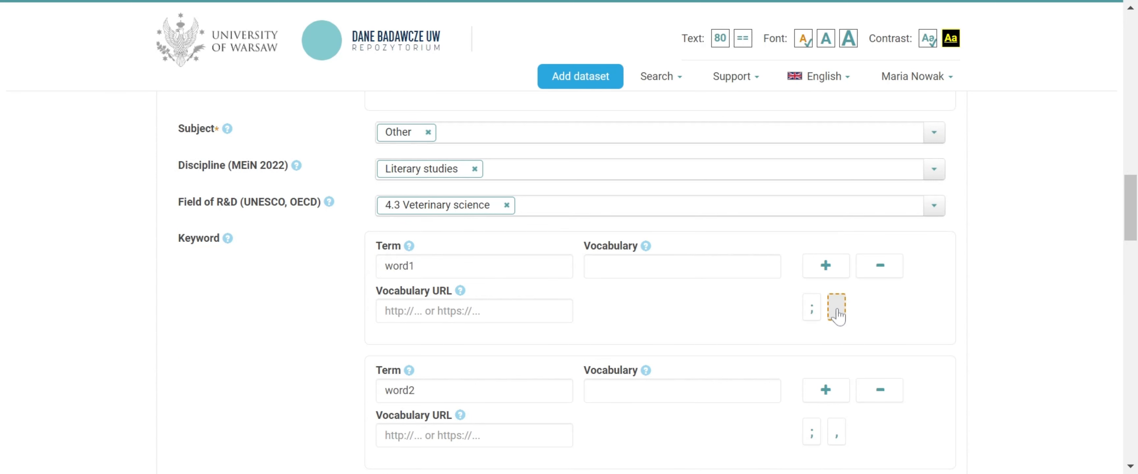
Paste the related publication's citation for "Example title of a long paper" (2022), Example Journal, 25(2), 123-150
scroll(838, 316, down, 6)
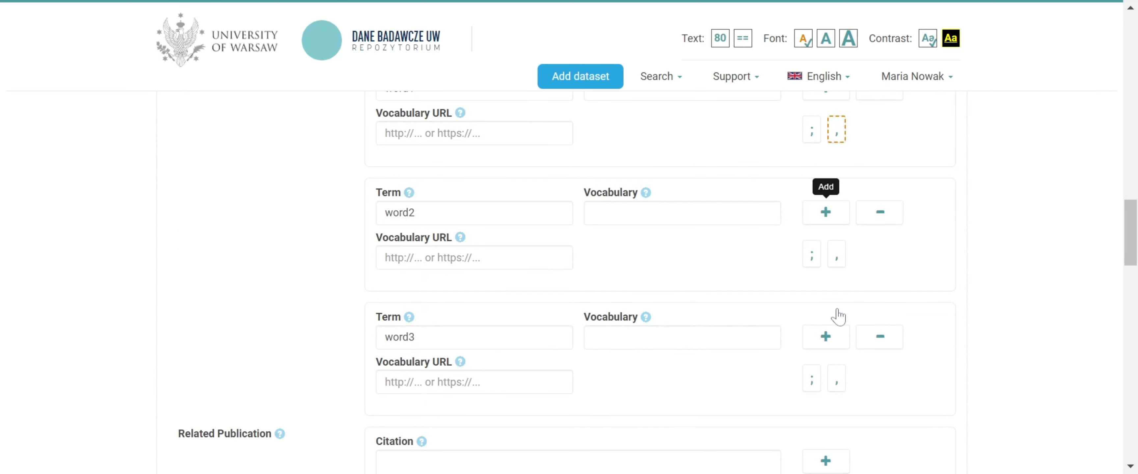
scroll(842, 316, down, 4)
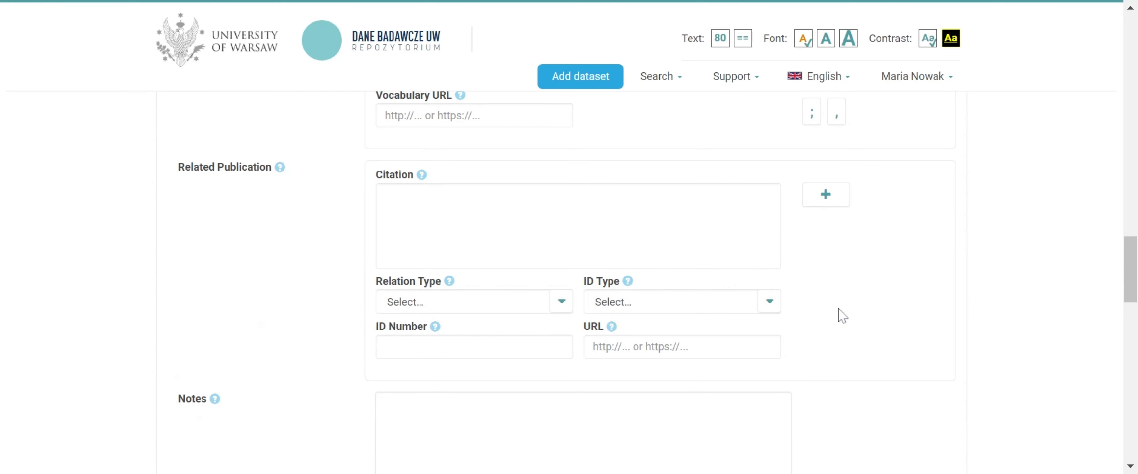
click(385, 195)
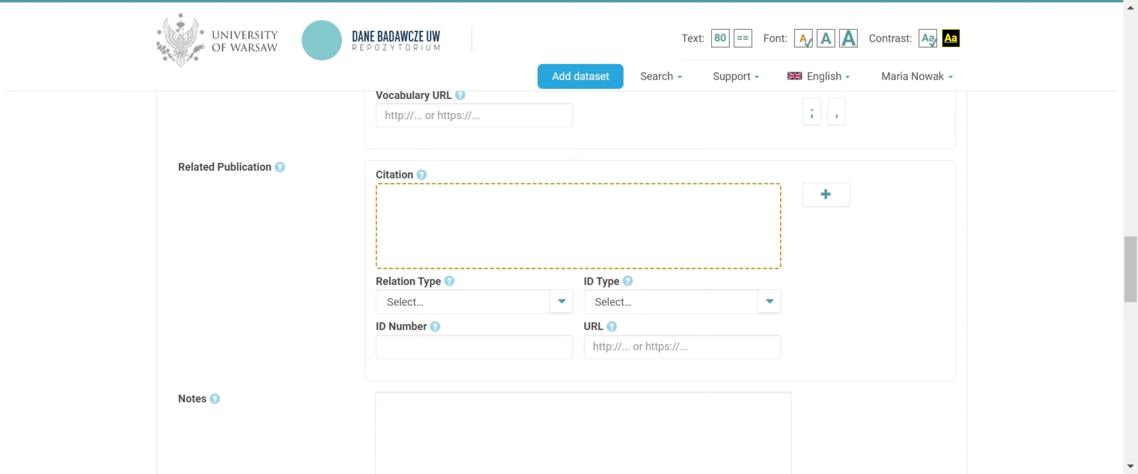
text(Nowak, M., Kowalski, J. (2022). Example title of a long paper. Example Journal, 25(2), 123-150.)
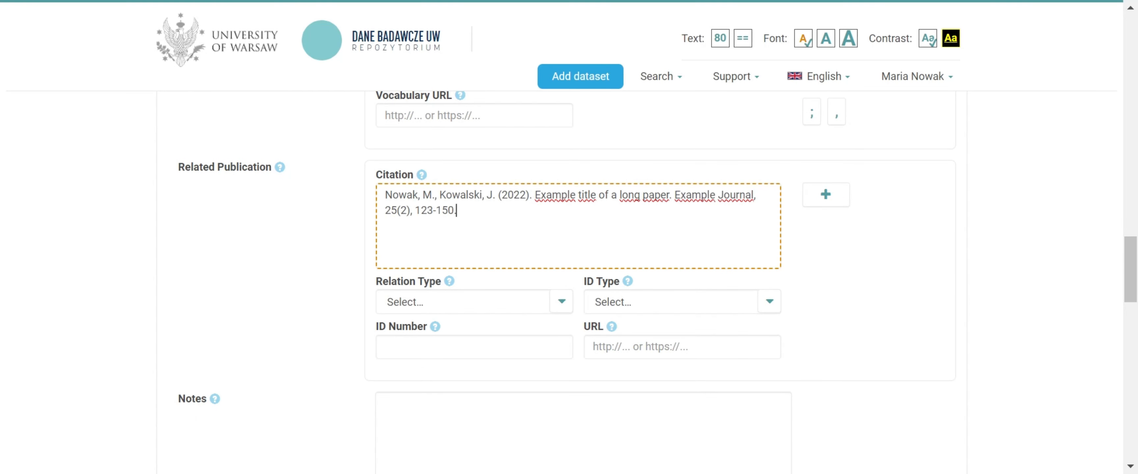
Set the related publication's relation type to "The deposited dataset is a source for related publication"
click(561, 302)
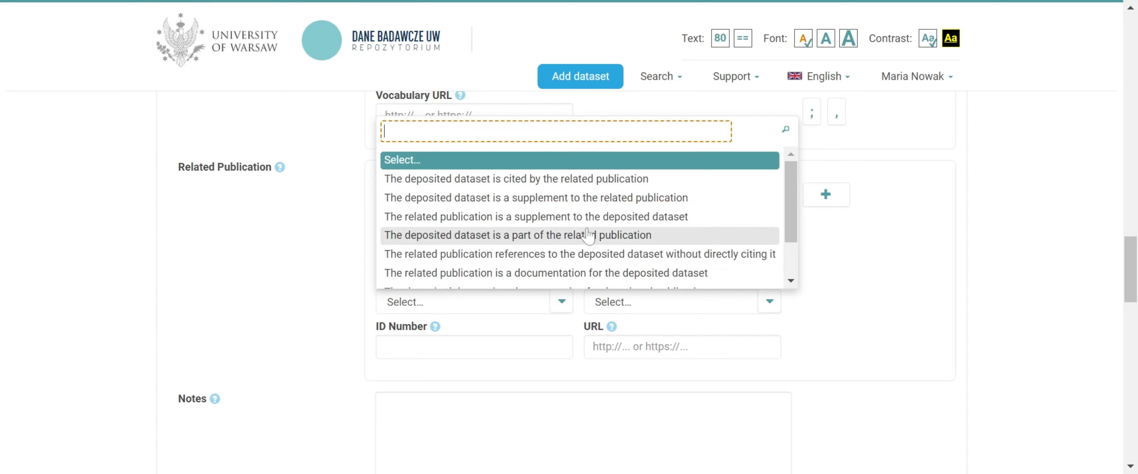
scroll(588, 235, down, 2)
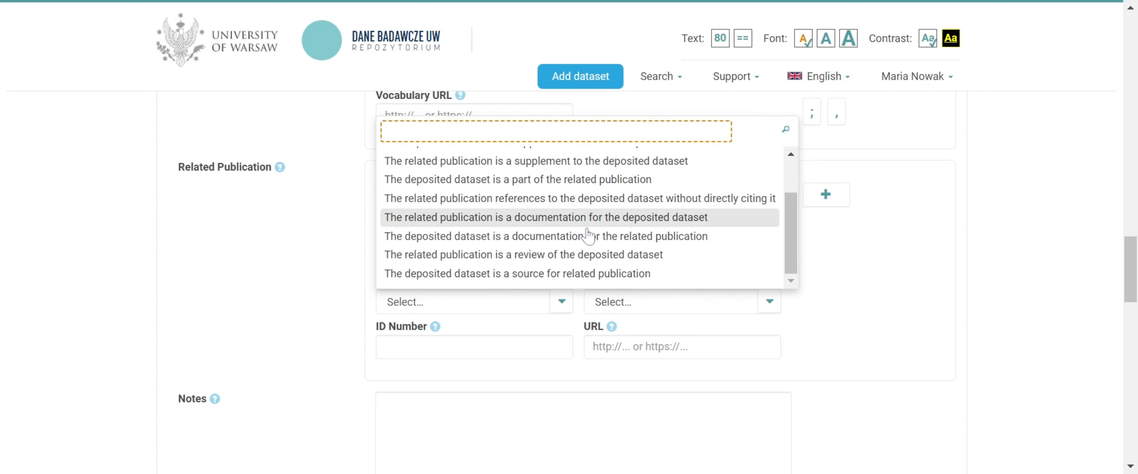
click(599, 273)
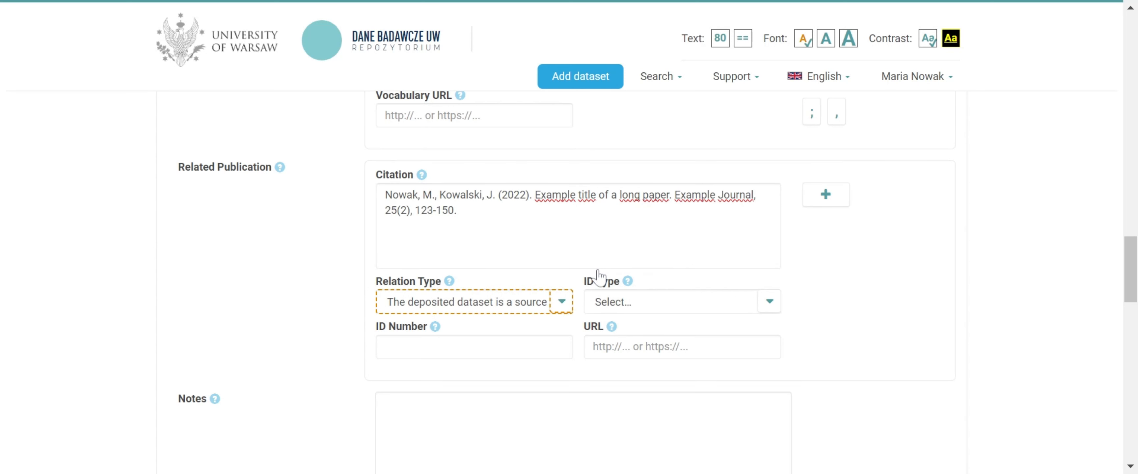
click(654, 309)
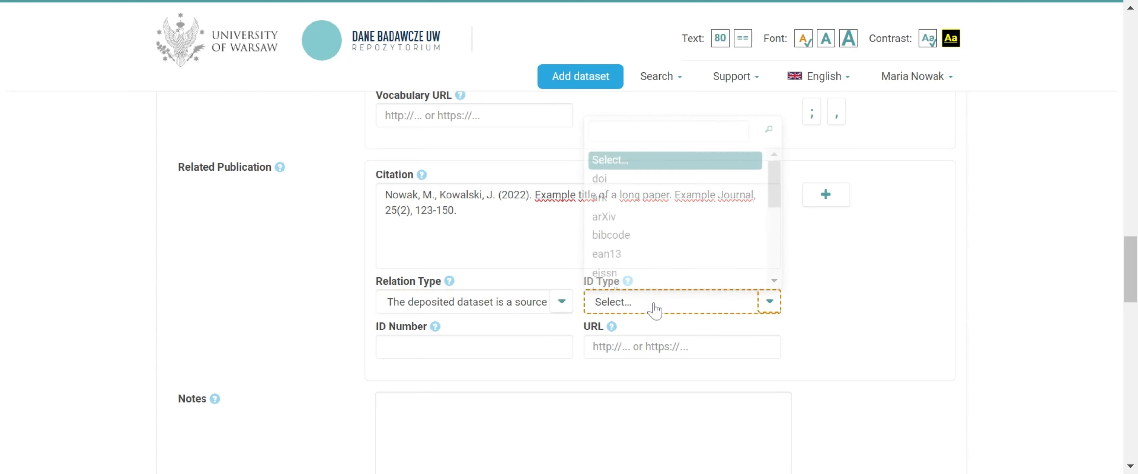
click(645, 181)
click(546, 345)
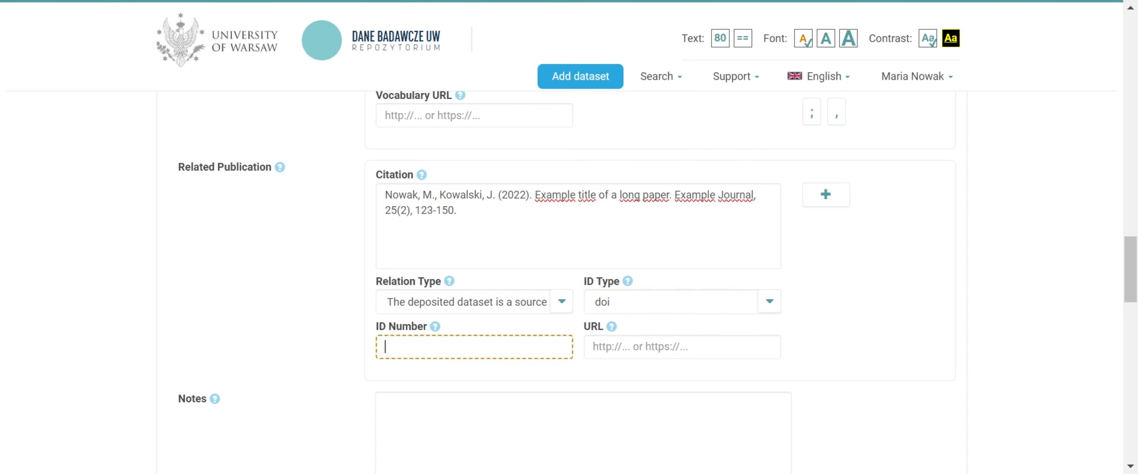
text(10.12345/4b32i1)
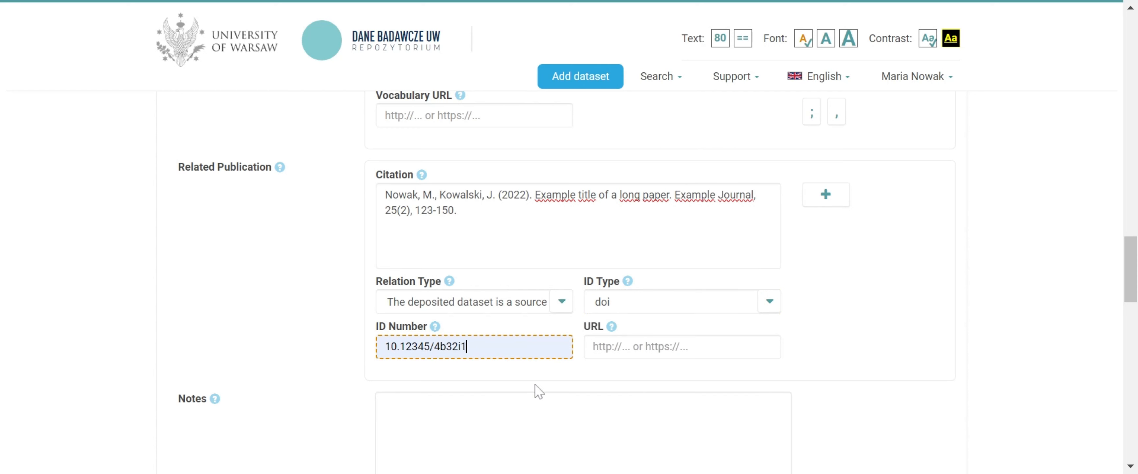
click(636, 347)
text(https://doi.org/10.12345/4b32i1)
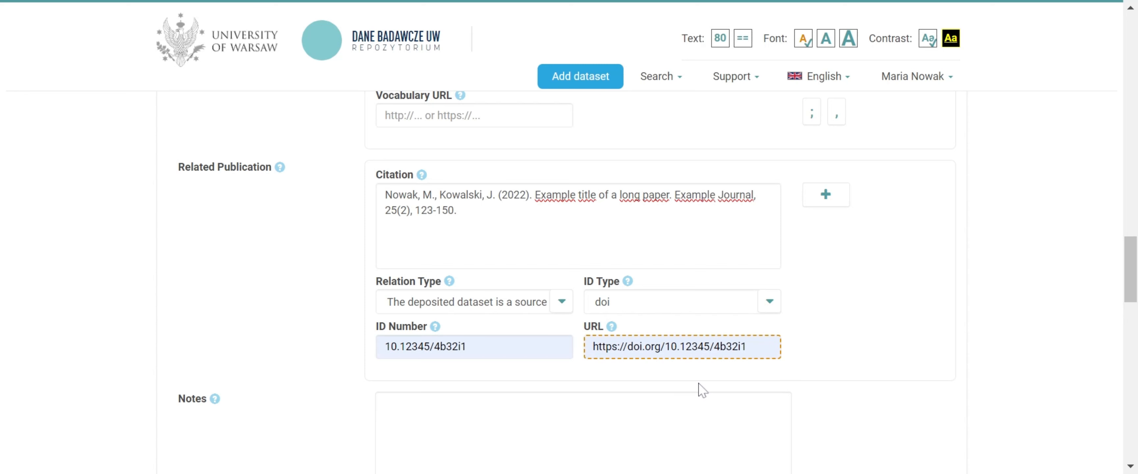
Select English and Polish as the dataset's language
scroll(699, 382, down, 4)
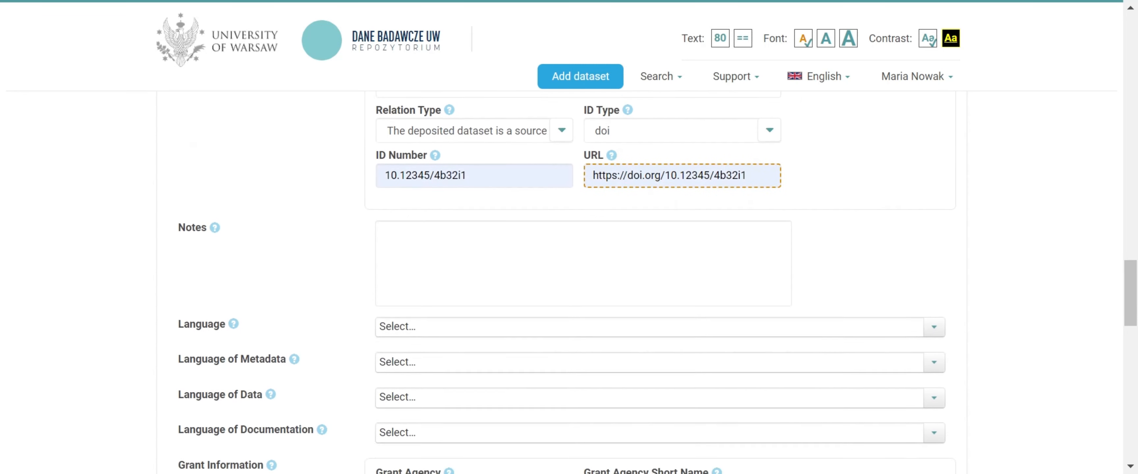
scroll(700, 390, down, 2)
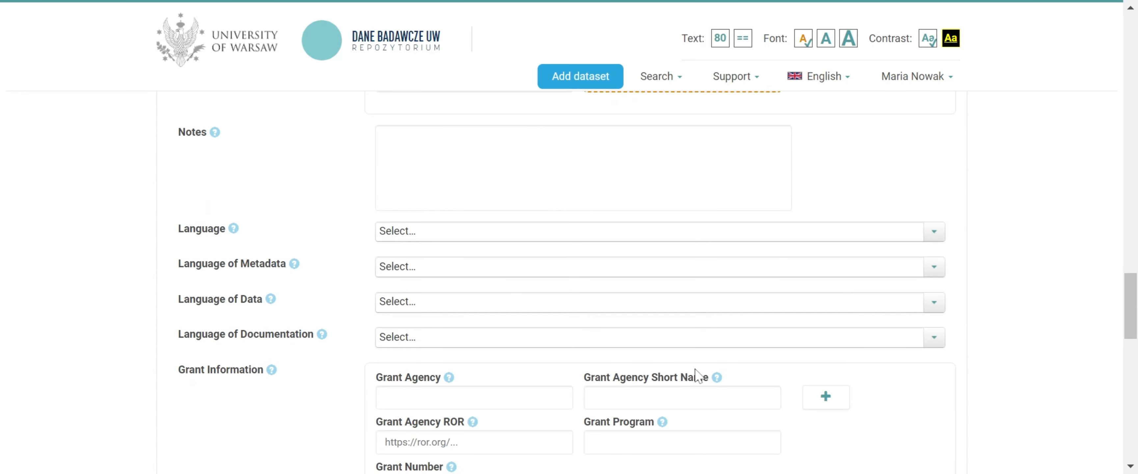
click(637, 233)
click(386, 299)
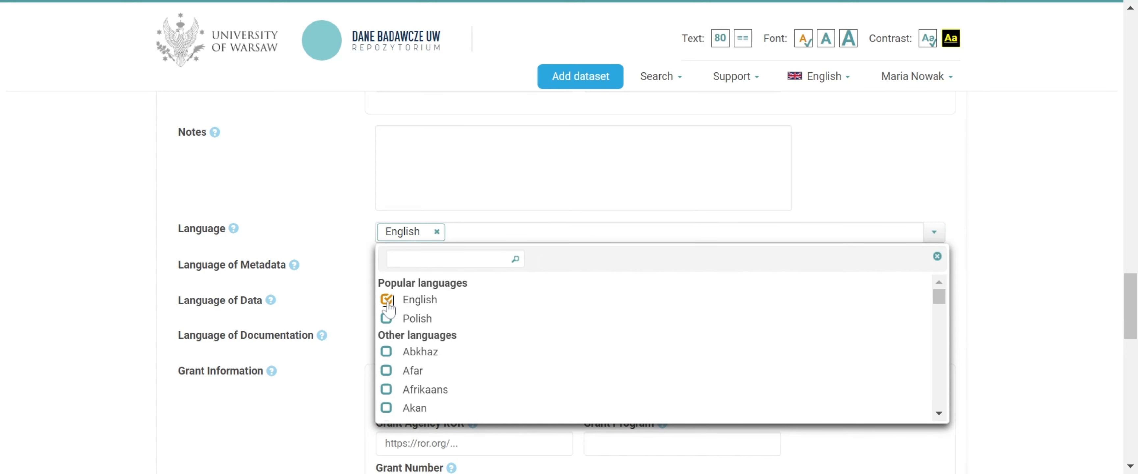
click(387, 319)
click(347, 280)
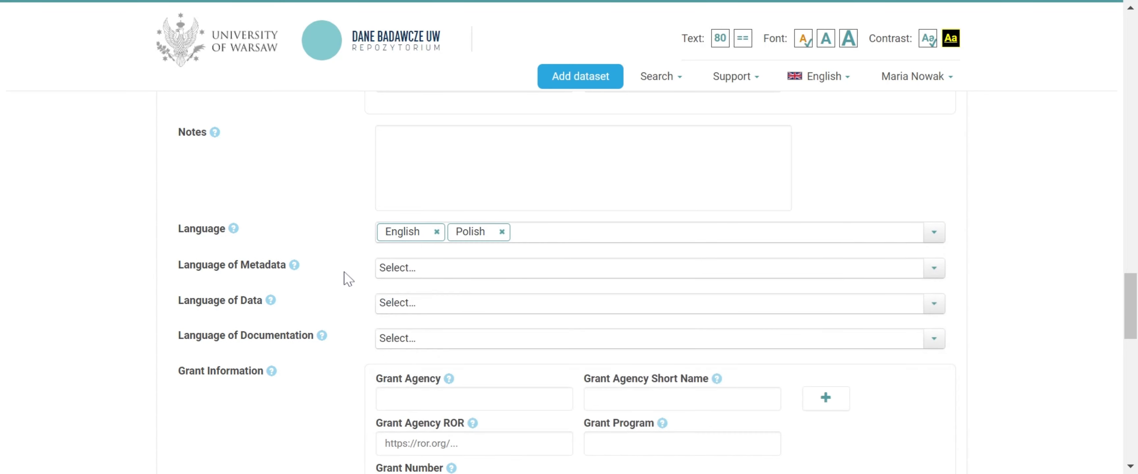
Choose English and Polish as the language of metadata
click(399, 270)
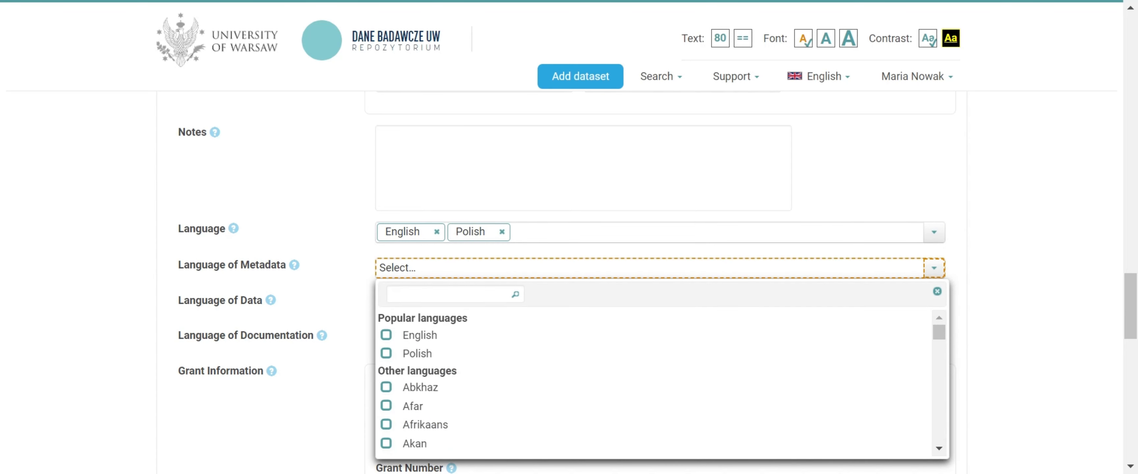
click(386, 336)
click(387, 354)
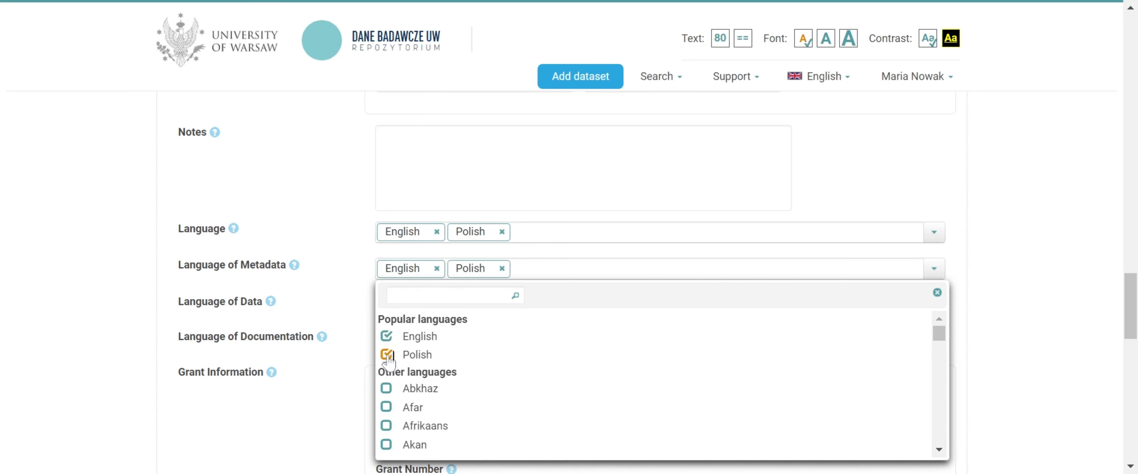
click(361, 311)
Set both the language of data and the language of documentation to English
click(389, 310)
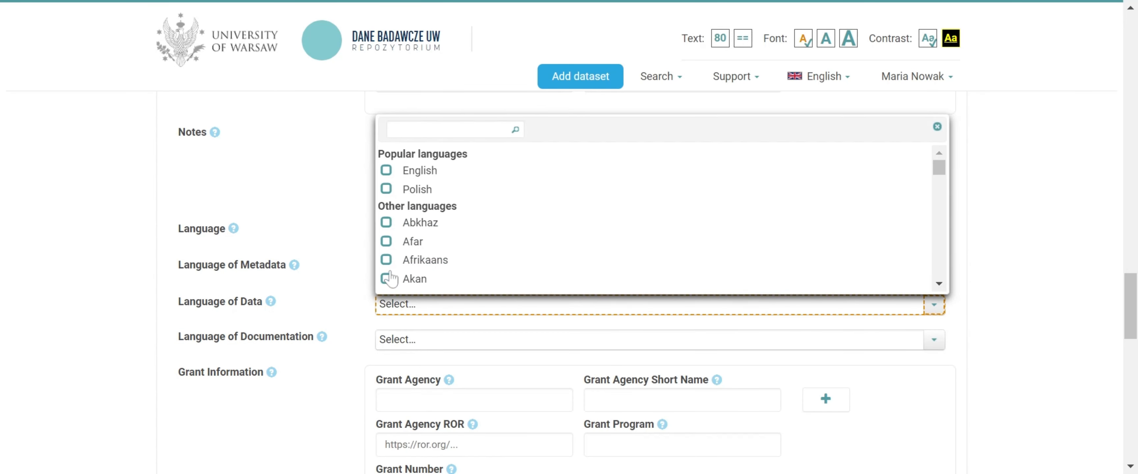
click(386, 171)
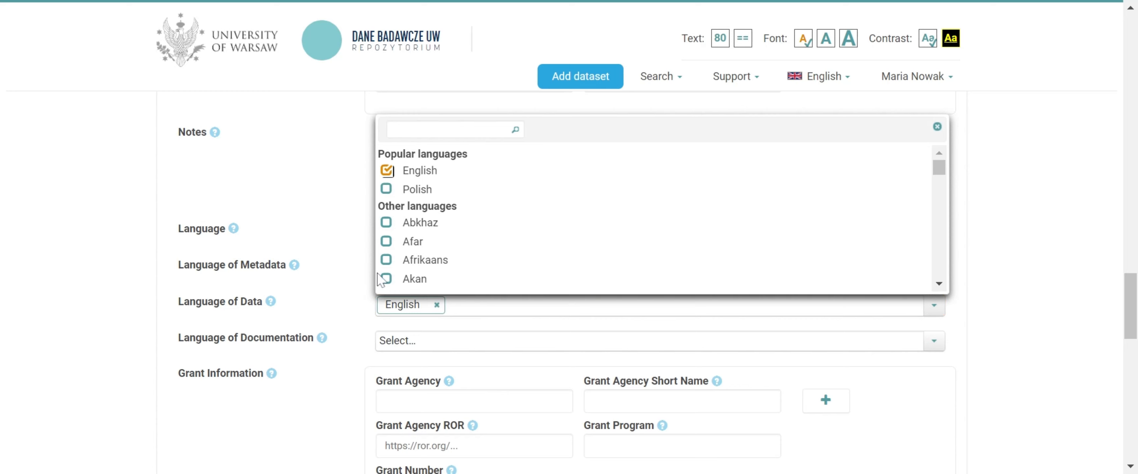
click(366, 337)
click(385, 347)
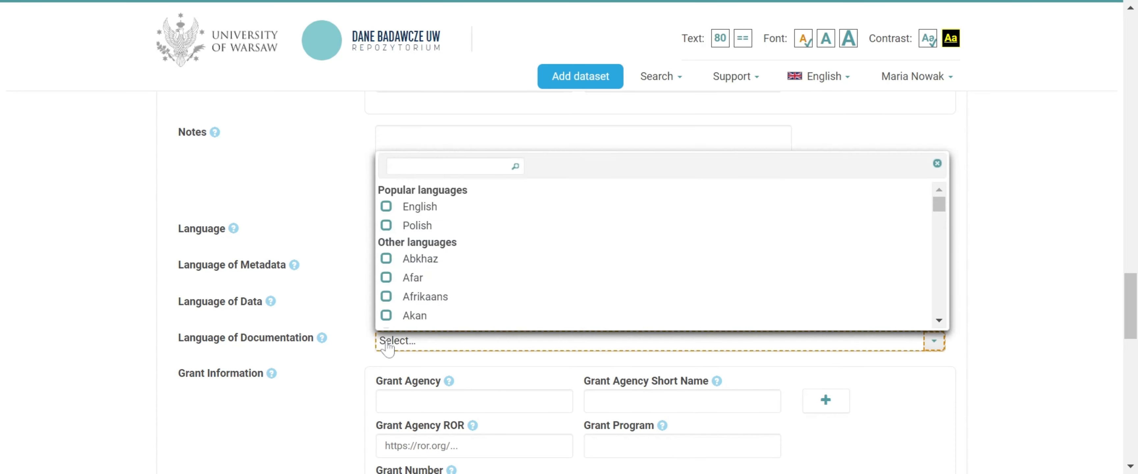
click(386, 207)
click(362, 344)
scroll(361, 343, down, 4)
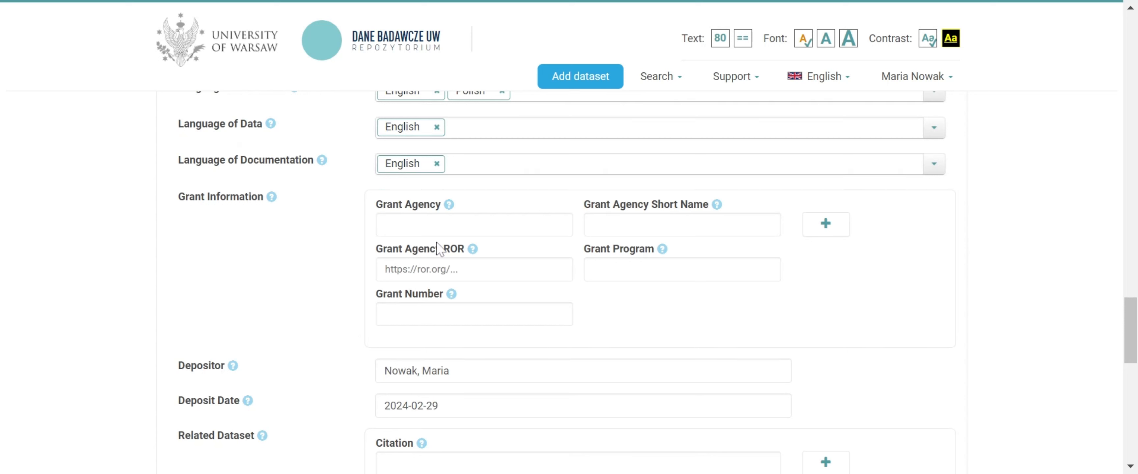
click(546, 223)
text(e)
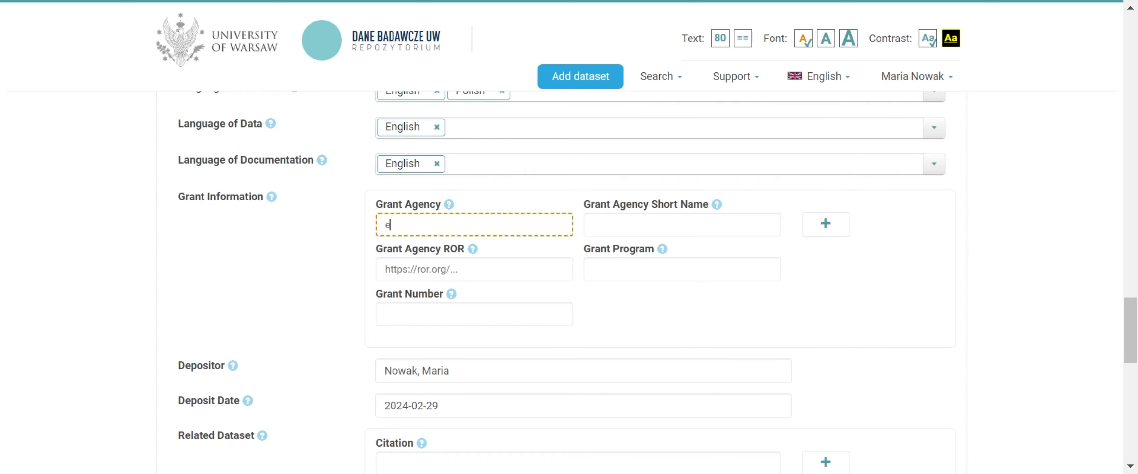
text(uropean)
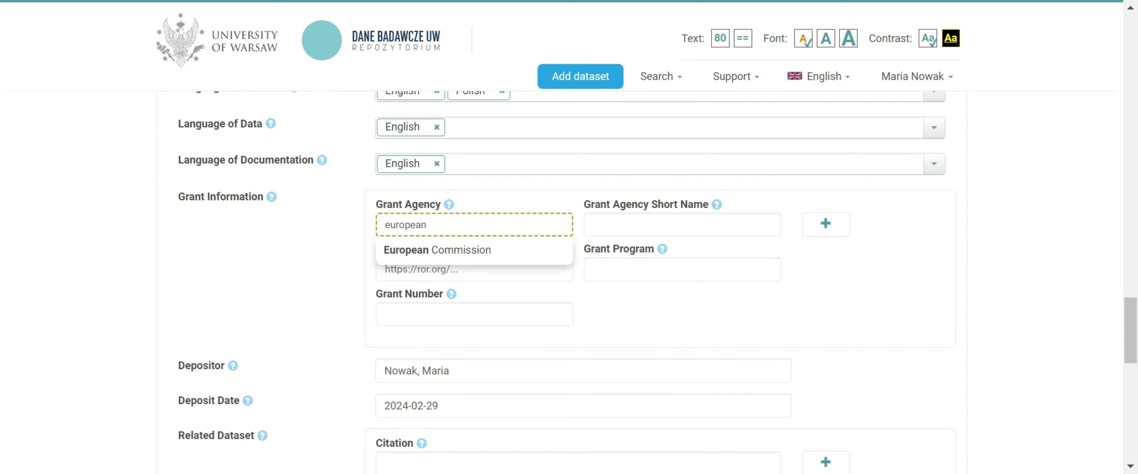
key(BackSpace)
key(BackSpace)
key(BackSpace)
Set the grant agency to National Science Centre (Poland) and its short name to NCN
text(national science)
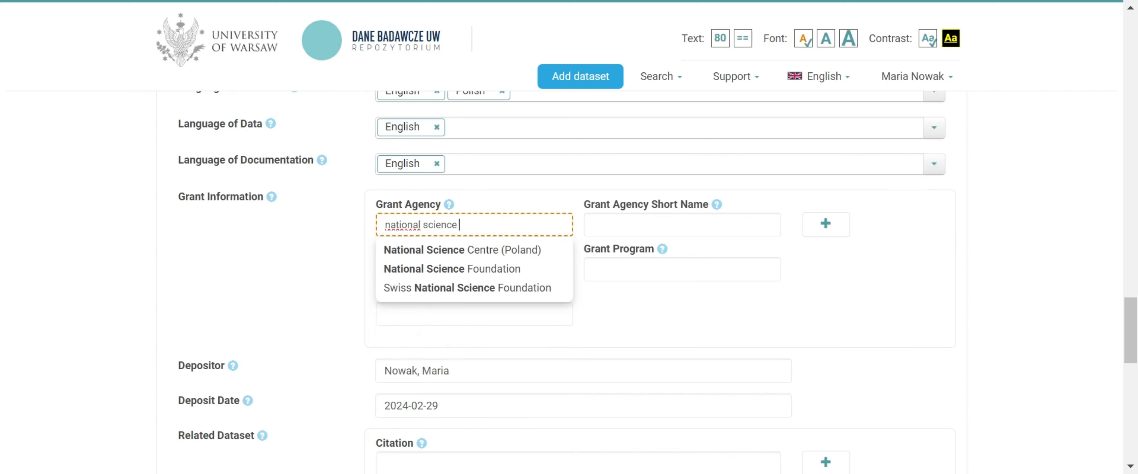
key(Down)
key(Return)
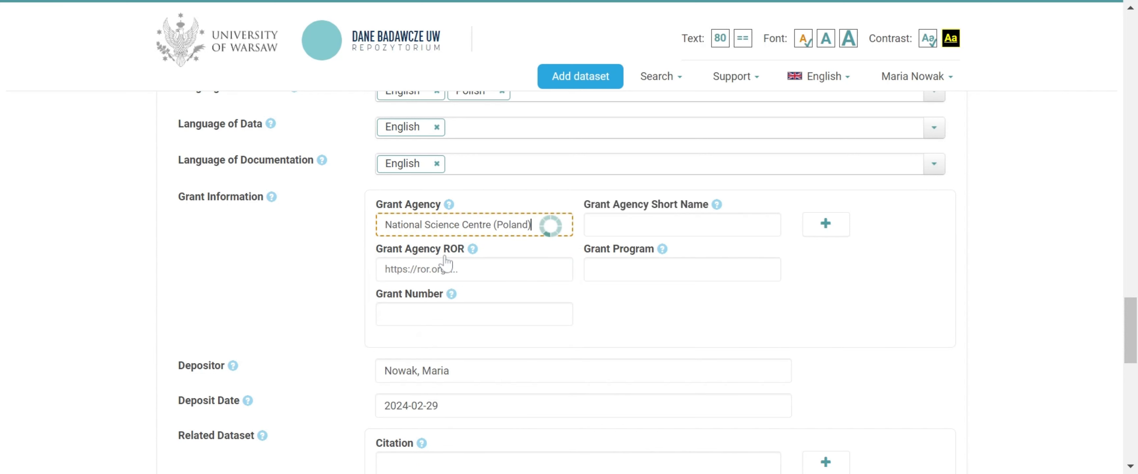
key(Tab)
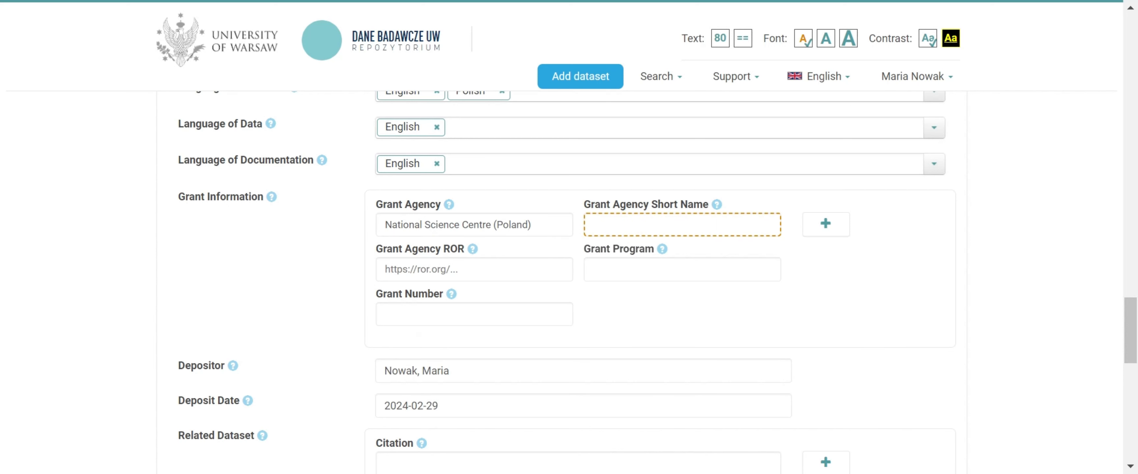
text(nc)
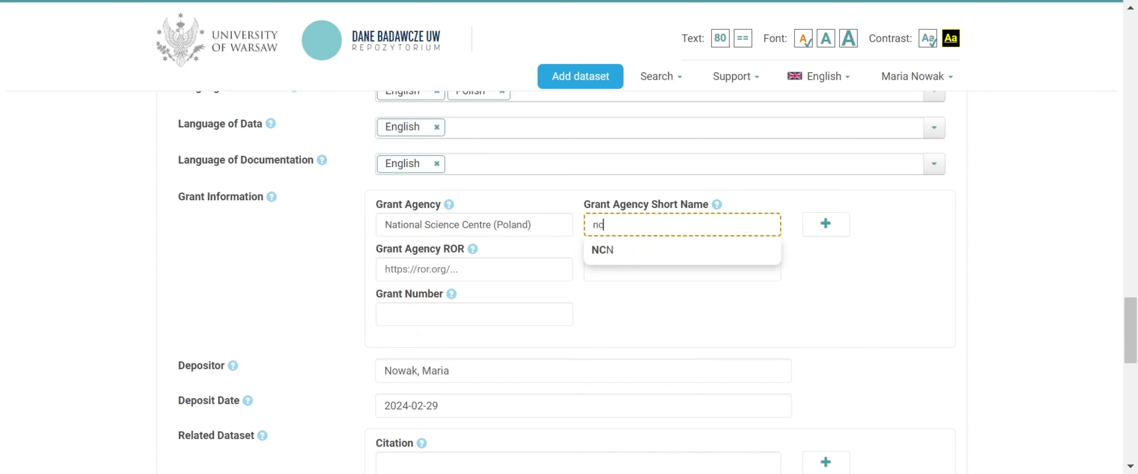
click(611, 255)
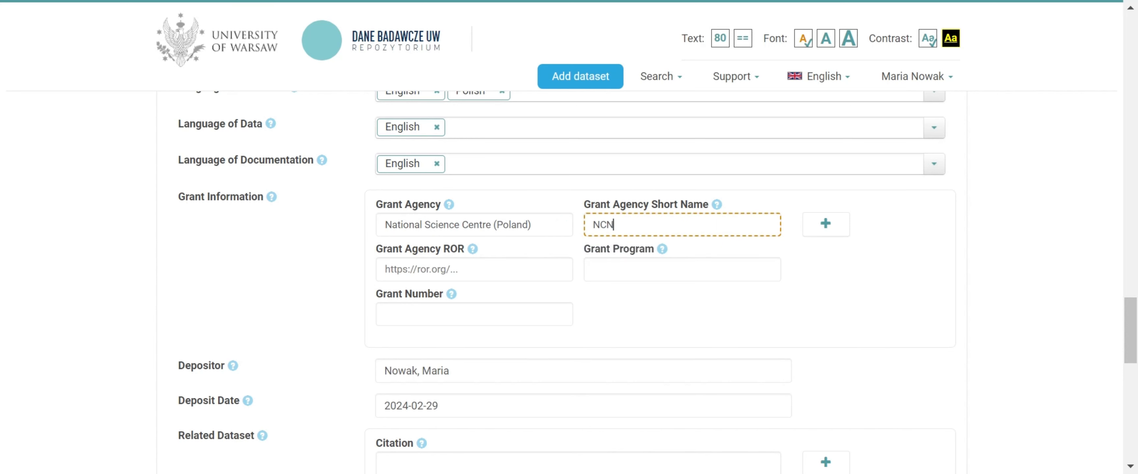
key(Tab)
text(ncn)
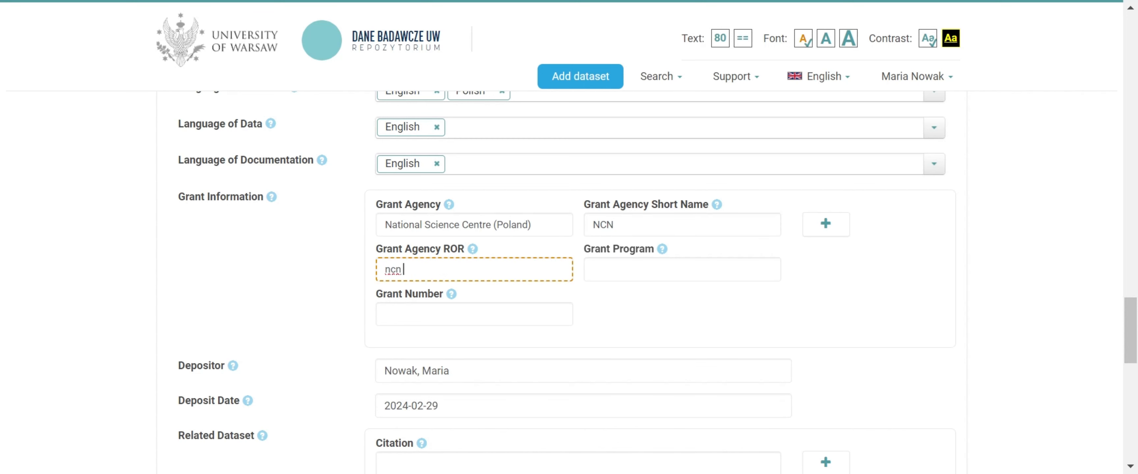
text( national )
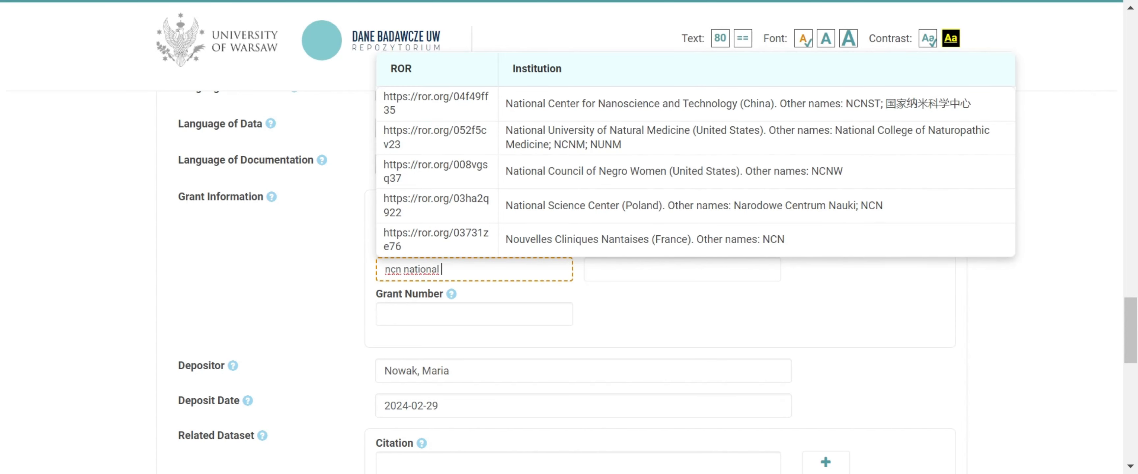
text(science)
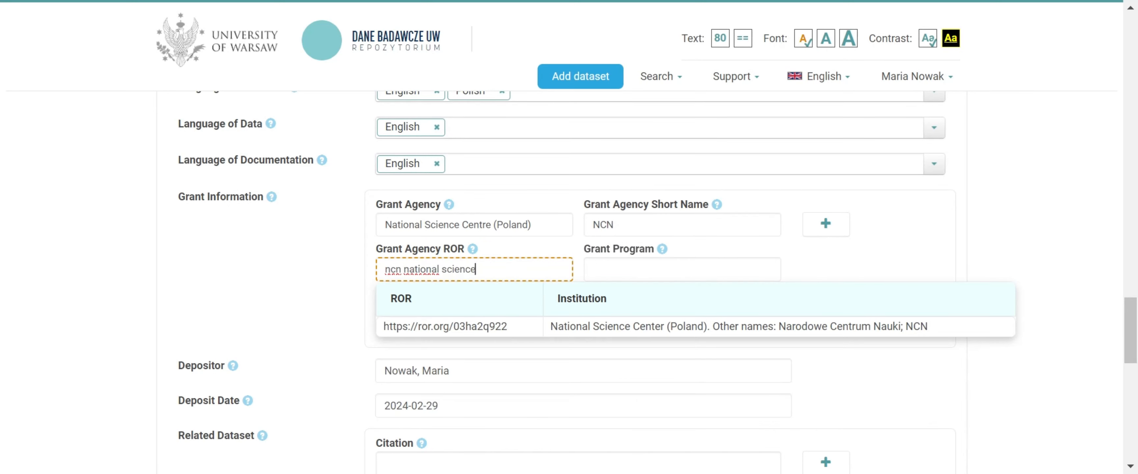
click(575, 326)
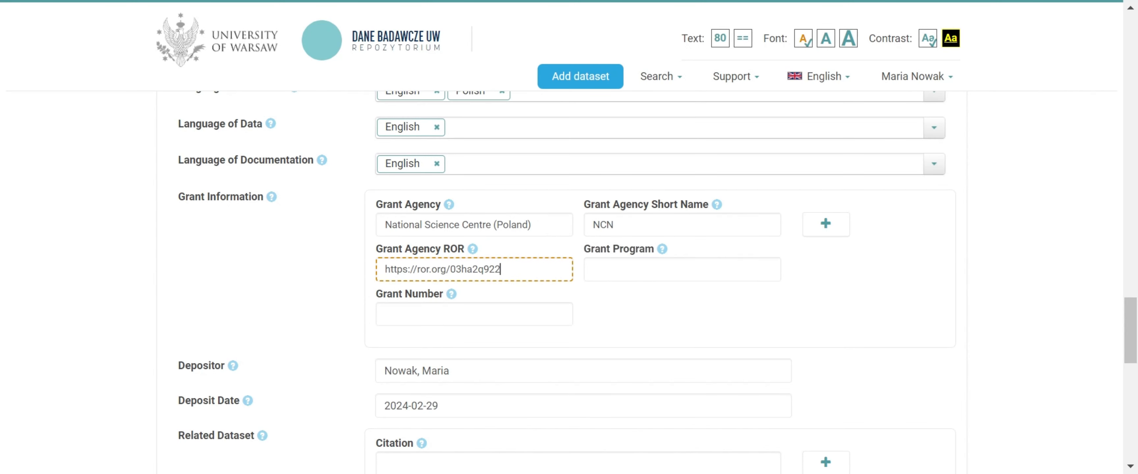
Set the grant program to OPUS and enter 123987 as the grant number
key(Tab)
text(o)
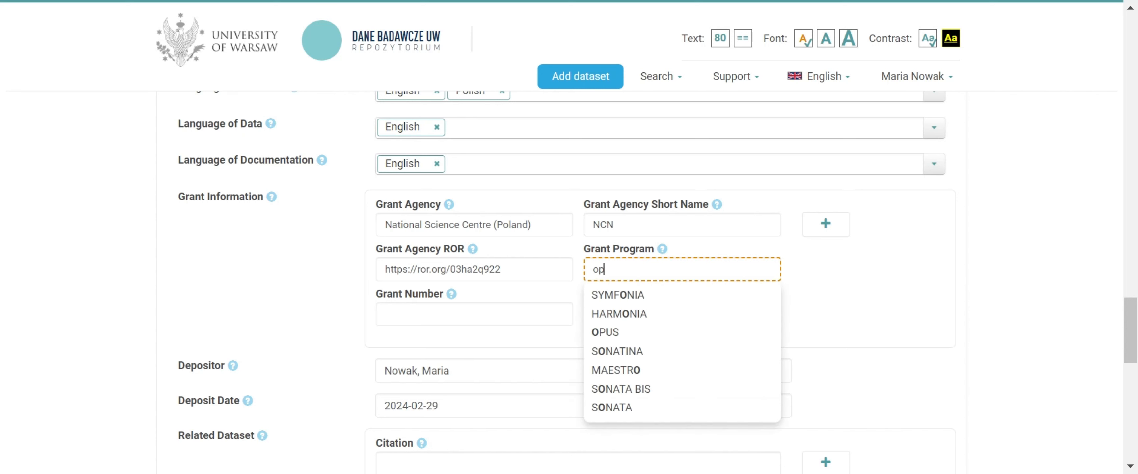
text(p)
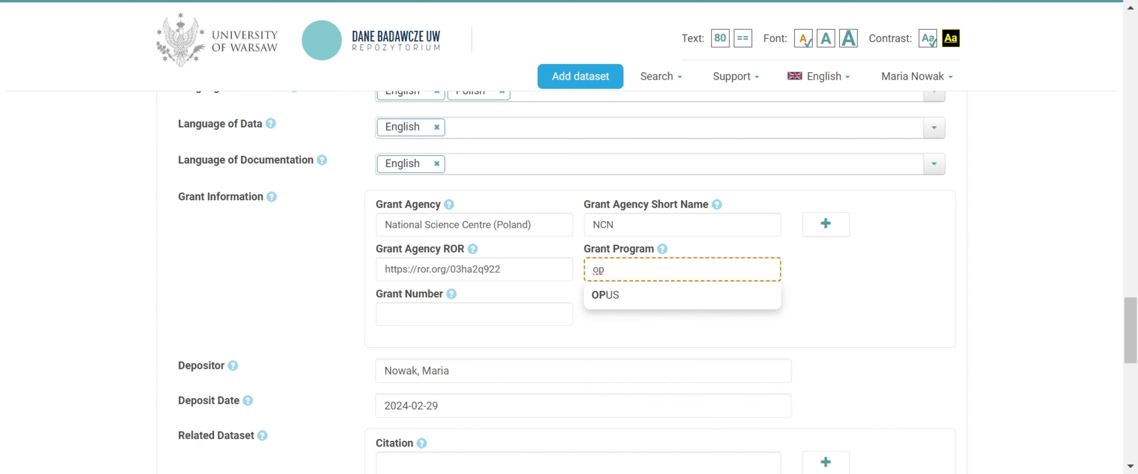
click(602, 303)
key(Tab)
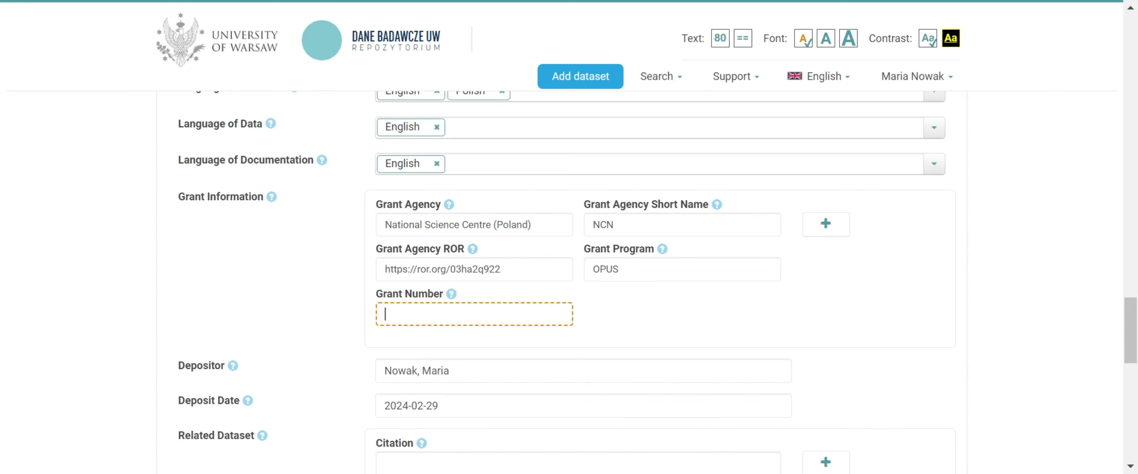
text(123987)
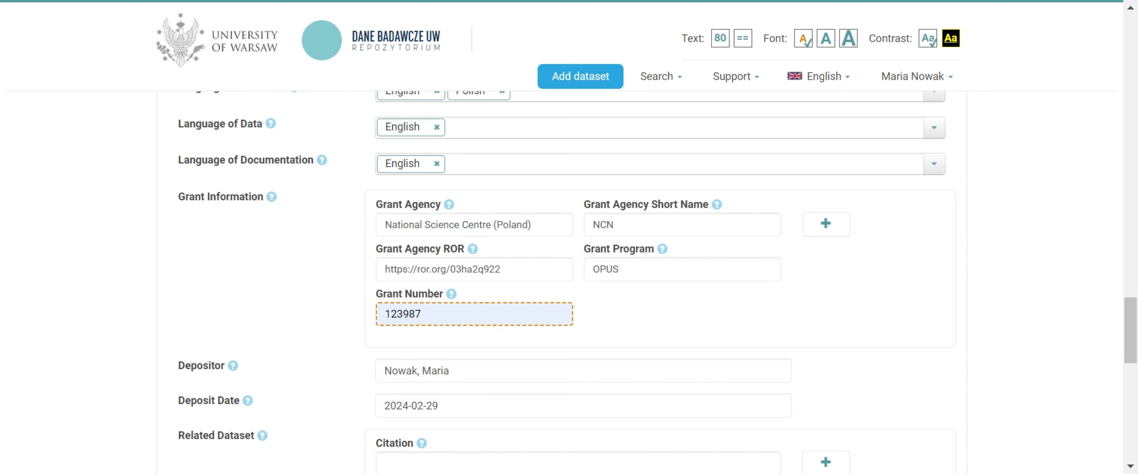
scroll(481, 353, down, 4)
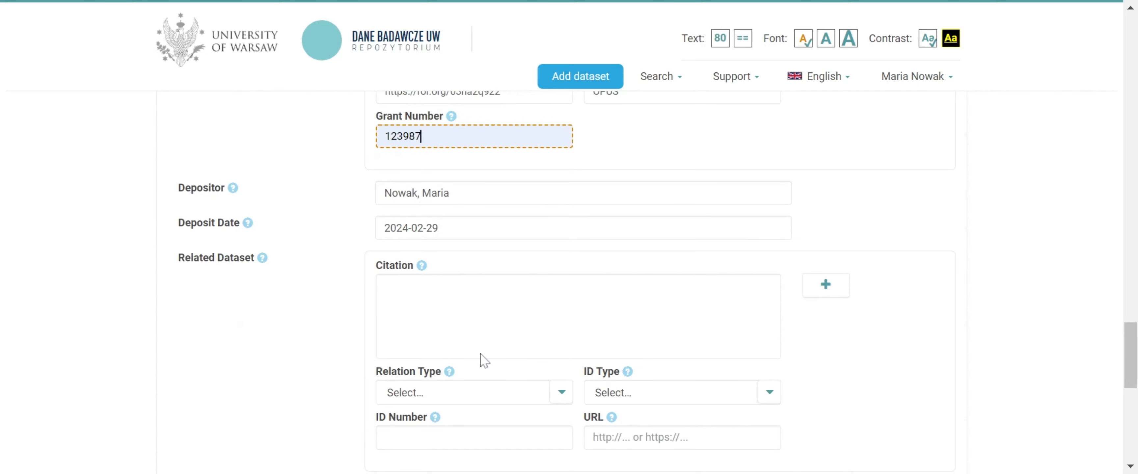
scroll(480, 353, down, 2)
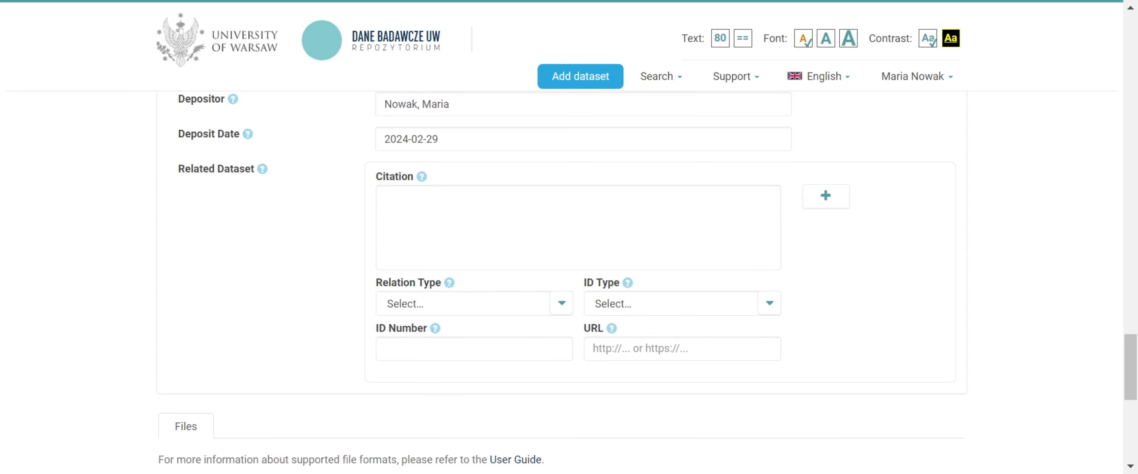
click(385, 197)
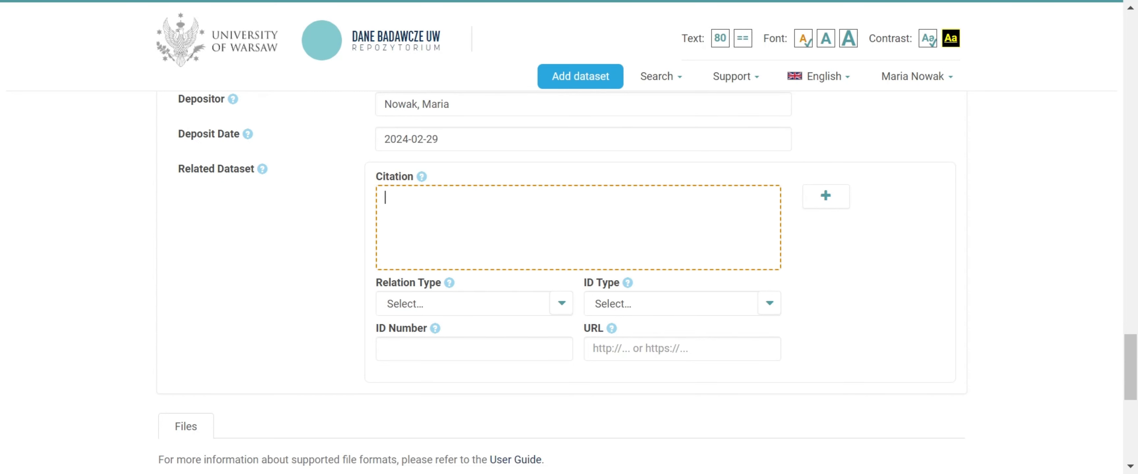
text(Nowak, Maria, Kowalski, Jan, 2022. "Example title of a dataset", https://doi.org/10.12345/1k45j6, V1.)
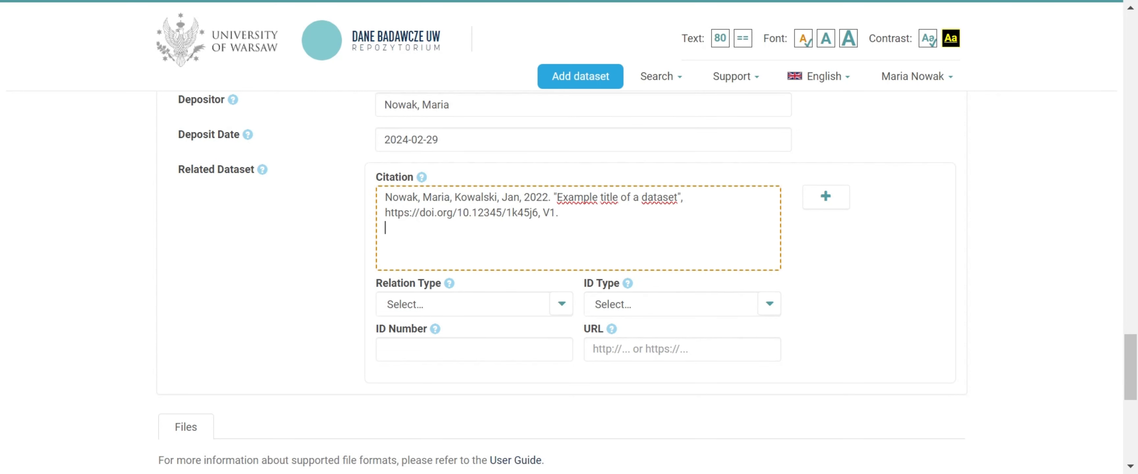
Set the related dataset's relation type to "The deposited dataset is identical to the related dataset"
click(561, 307)
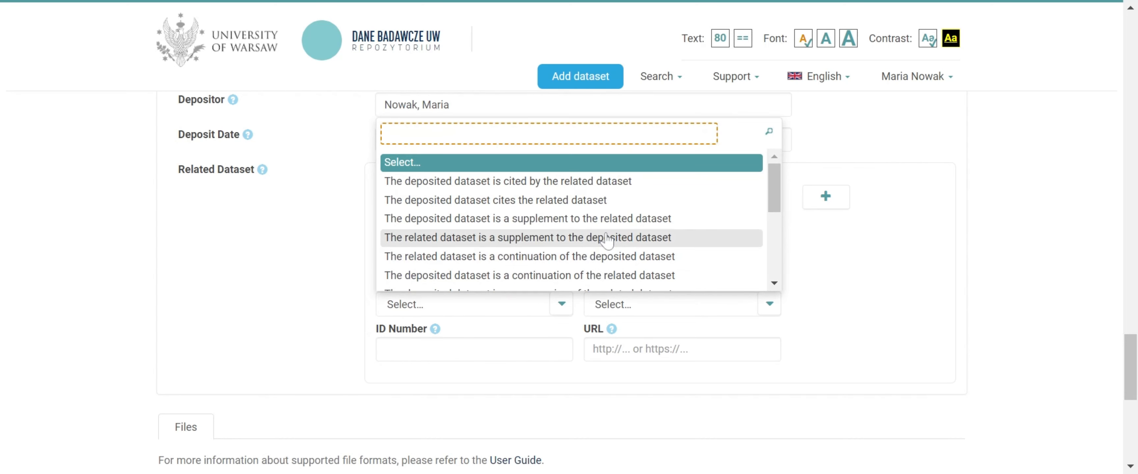
scroll(607, 241, down, 2)
scroll(608, 241, down, 2)
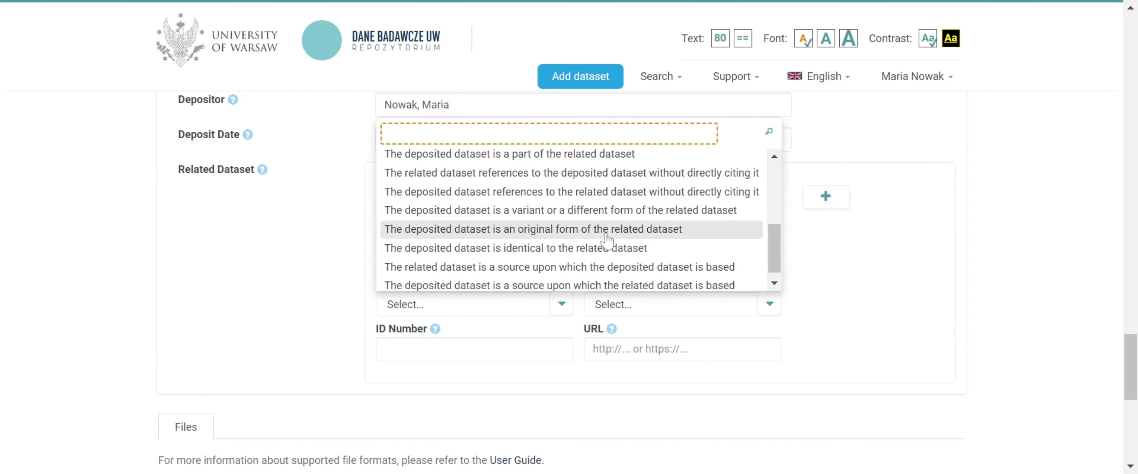
click(609, 248)
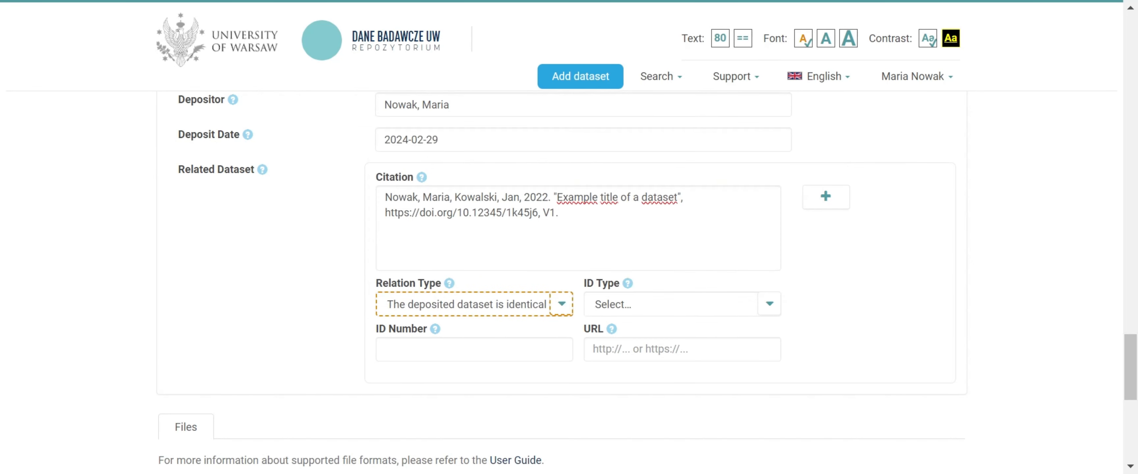
click(645, 311)
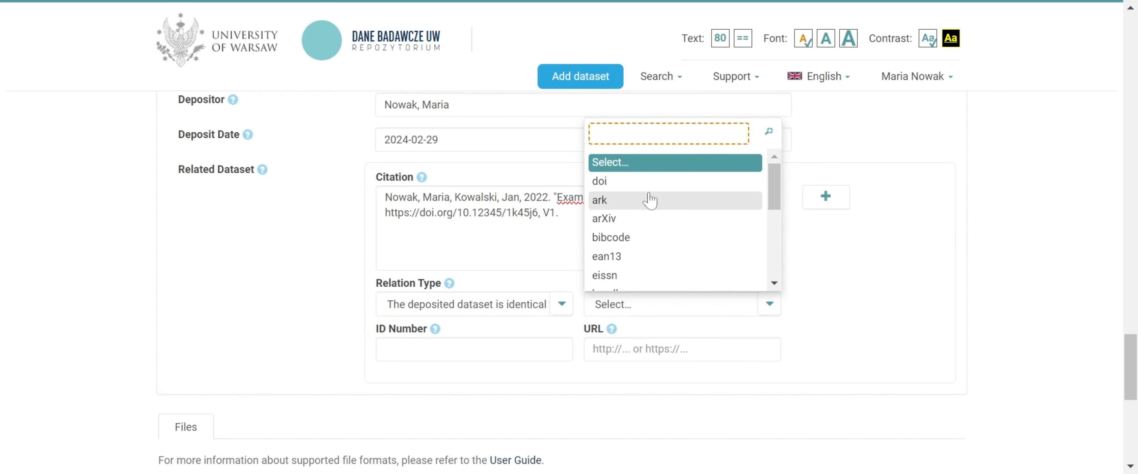
click(647, 181)
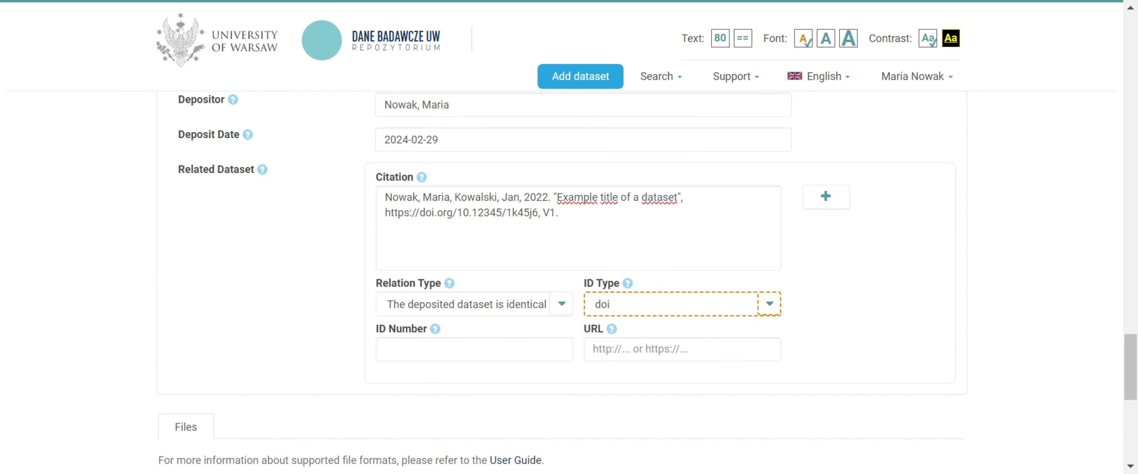
key(Tab)
text(10.12345/1k45j6)
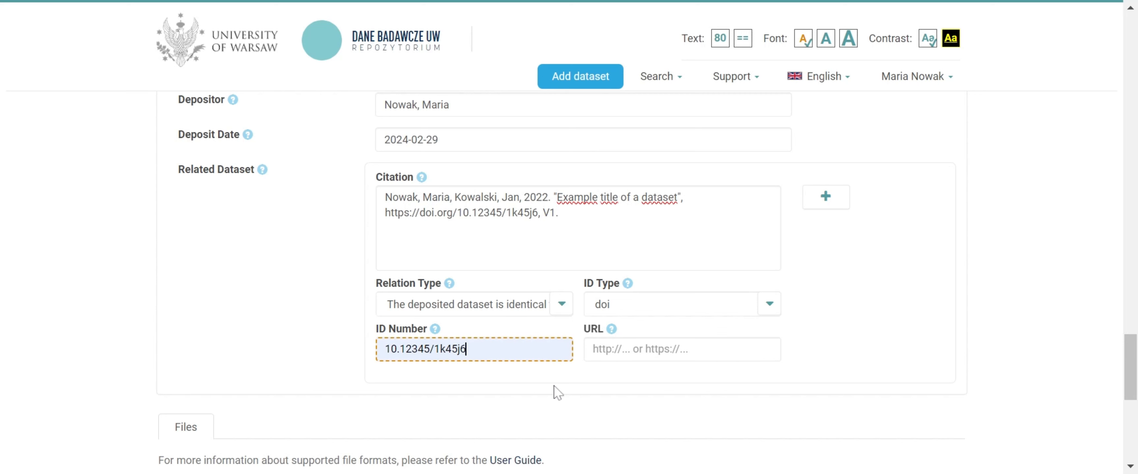
key(Tab)
text(https://doi.org/10.12345/1k45j6)
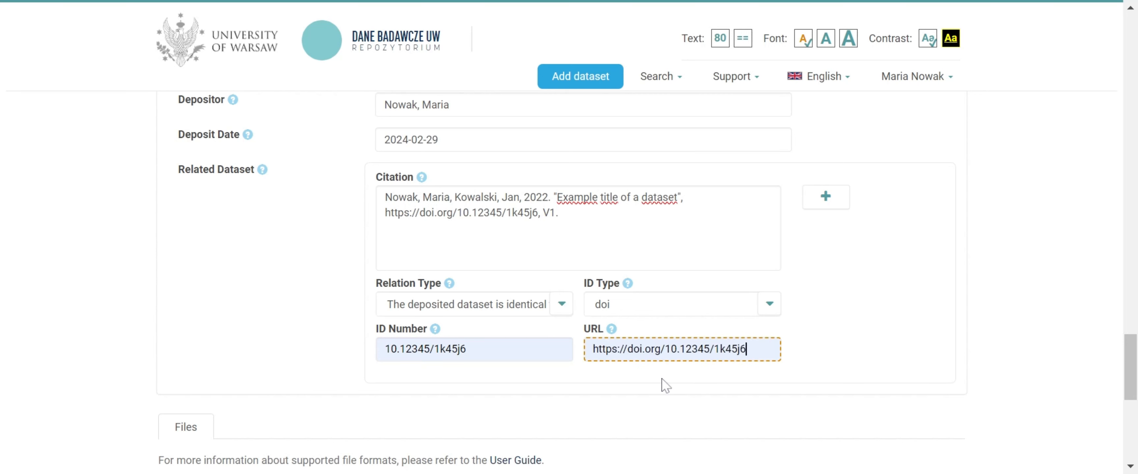
Upload file_1.jpg to the dataset and rename it file_1_name.jpg
scroll(692, 398, down, 6)
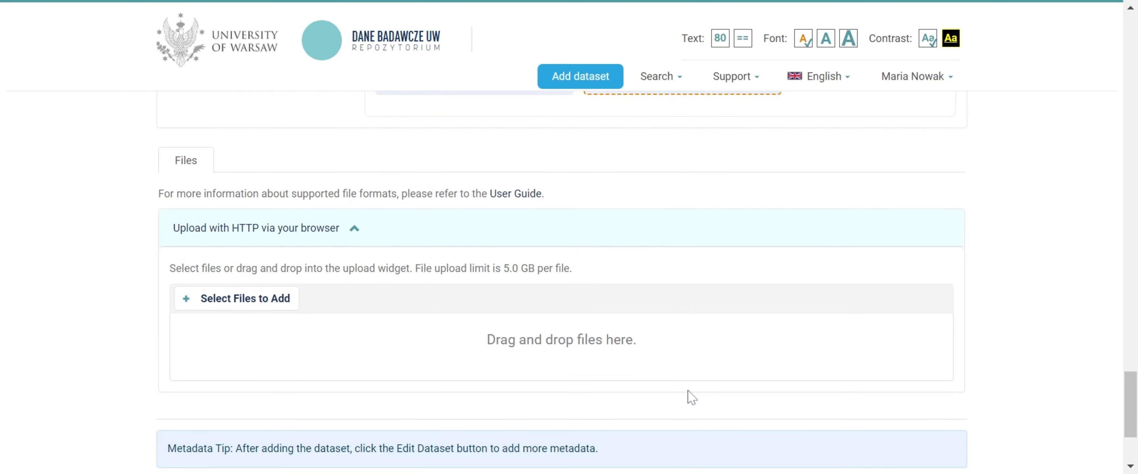
scroll(691, 397, down, 2)
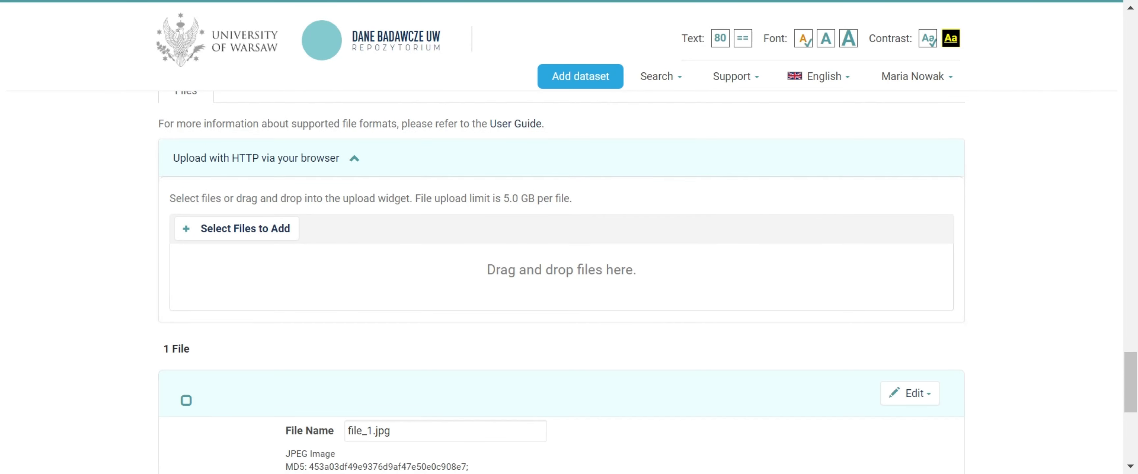
scroll(797, 251, down, 6)
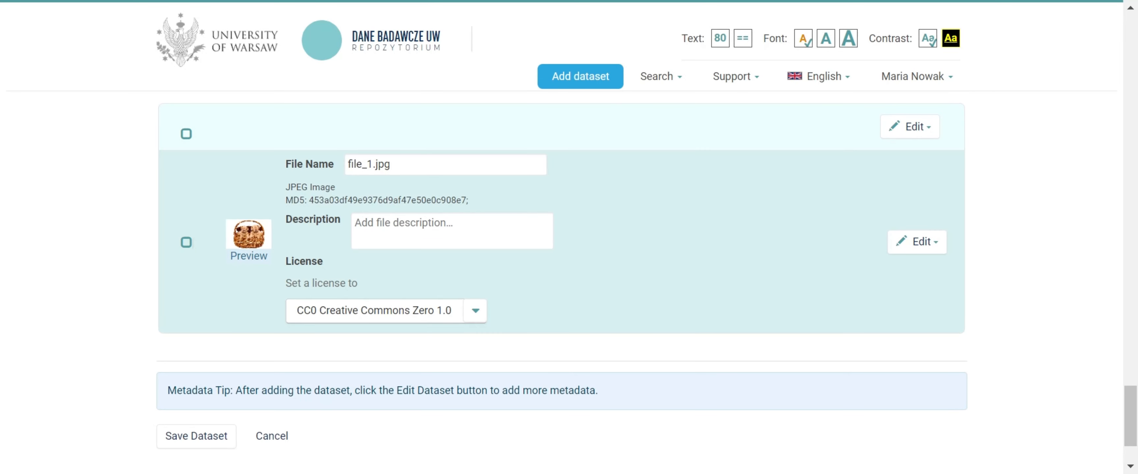
click(376, 165)
text(_name)
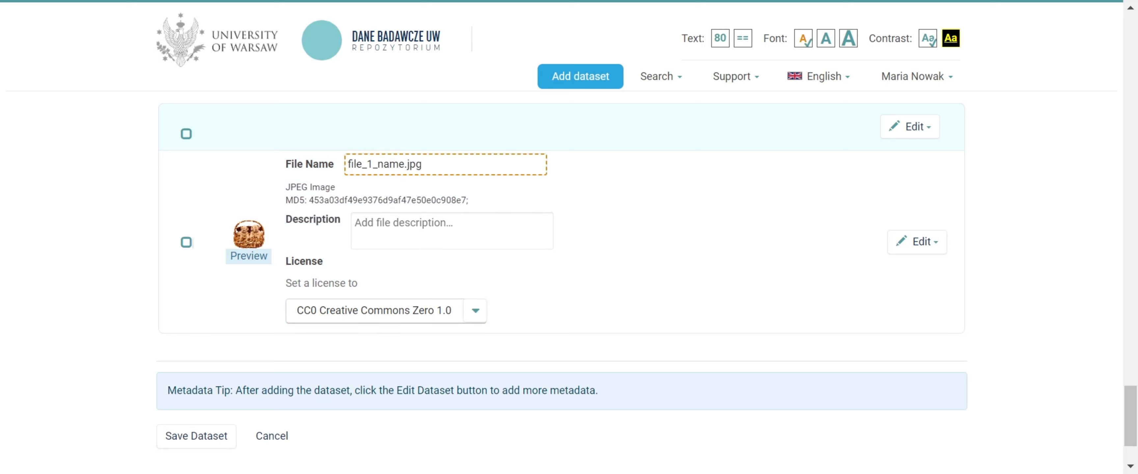
Enter "Description." as the description of file_1_name.jpg and view its available licenses
key(Tab)
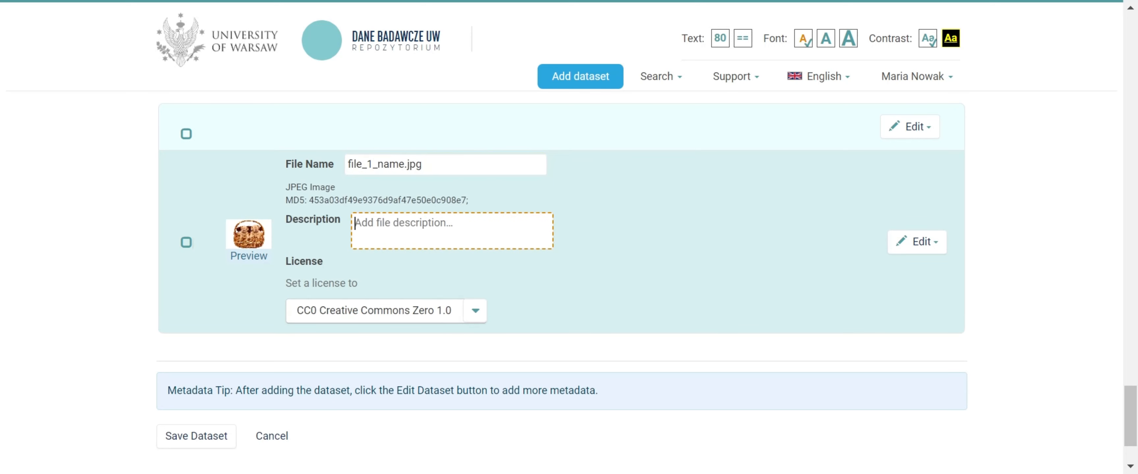
text(Descr)
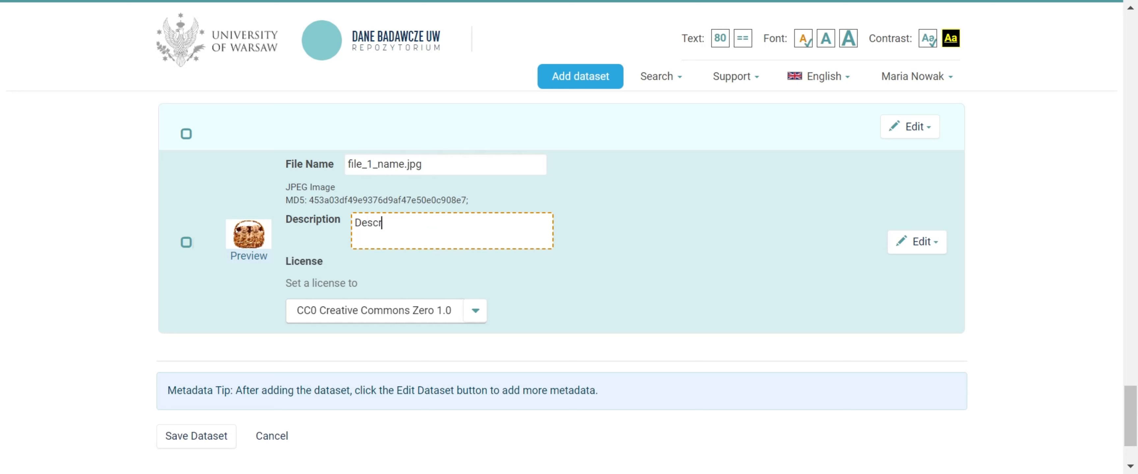
text(iption.)
click(475, 312)
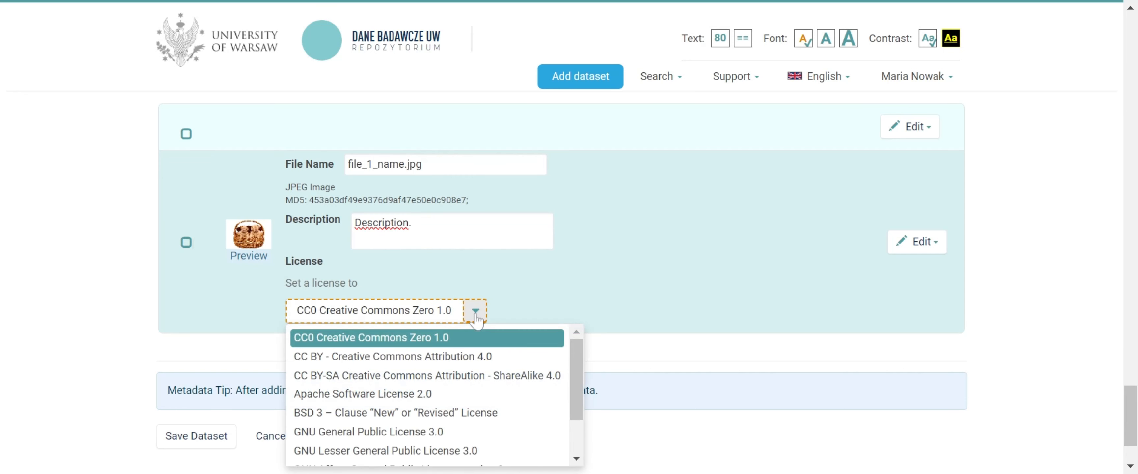
click(476, 316)
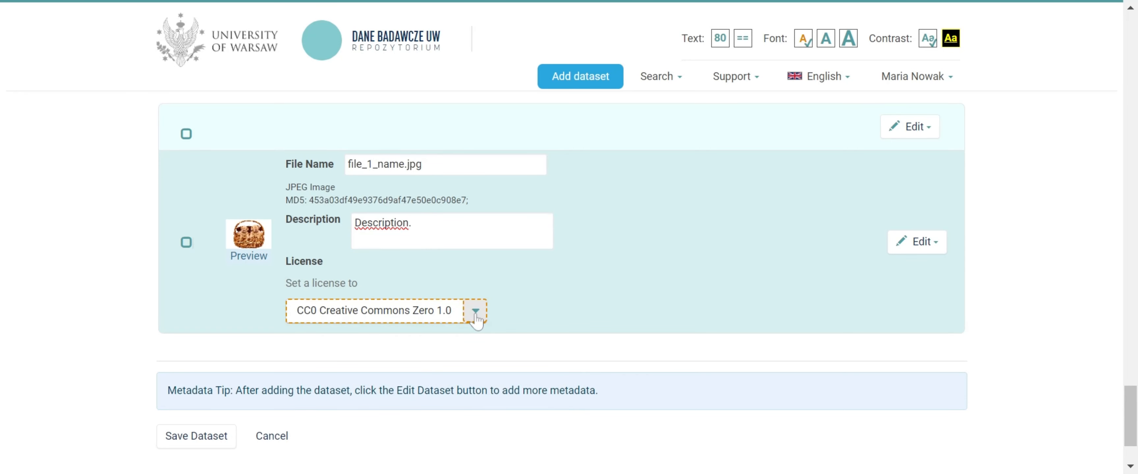
Review the names, descriptions and licenses of all uploaded files in the file list
scroll(582, 304, up, 5)
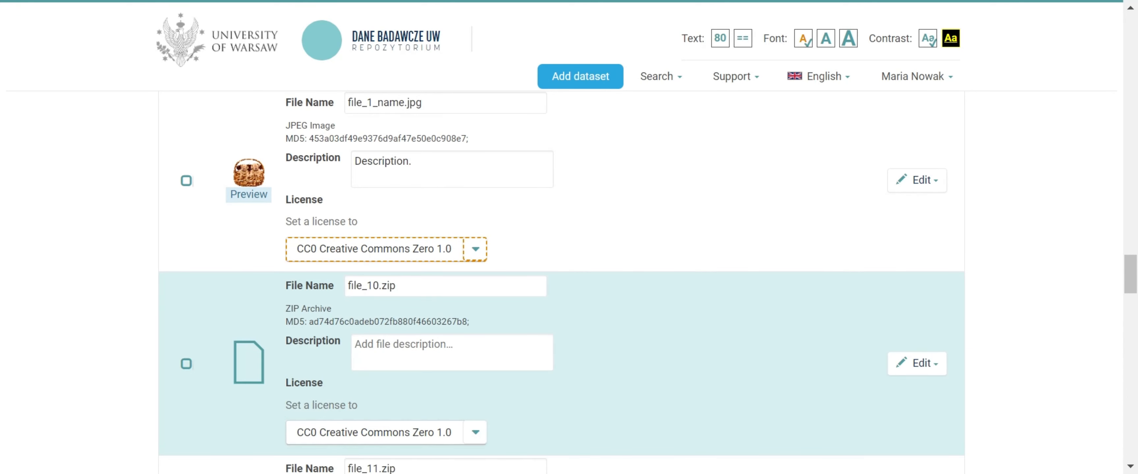
scroll(808, 291, down, 10)
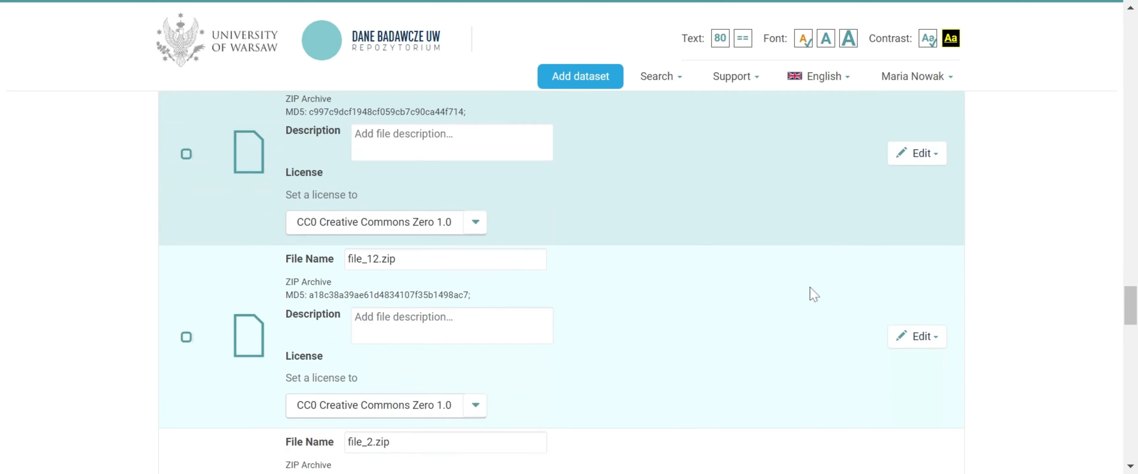
scroll(813, 294, down, 15)
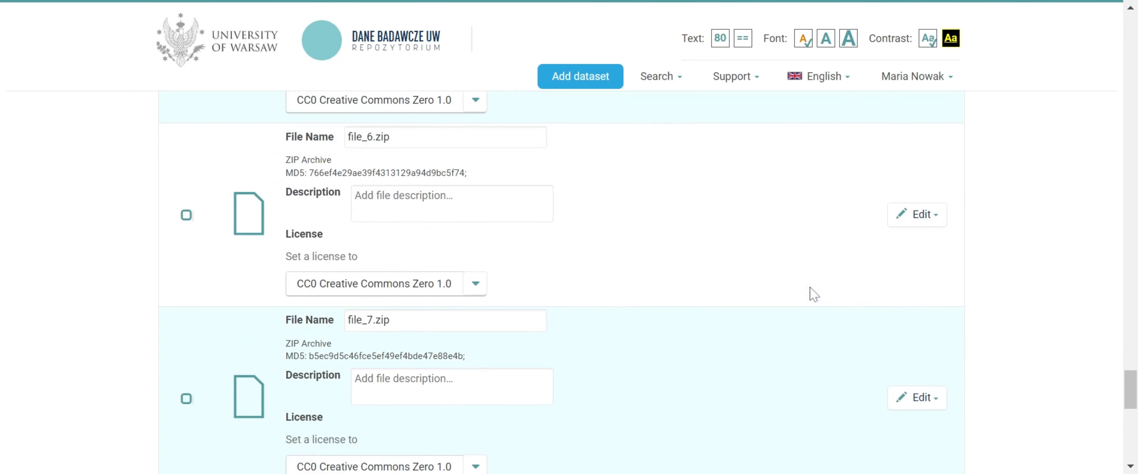
scroll(813, 294, down, 6)
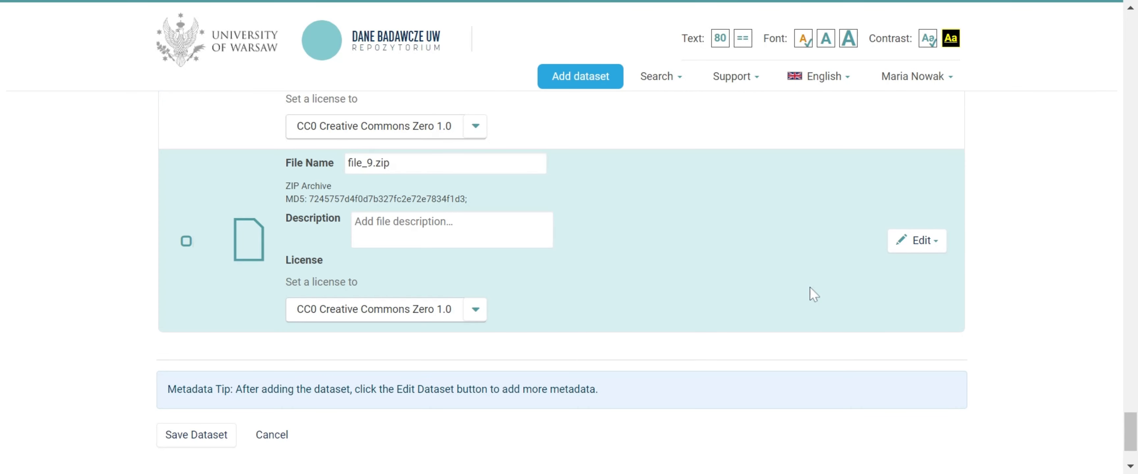
scroll(814, 295, up, 15)
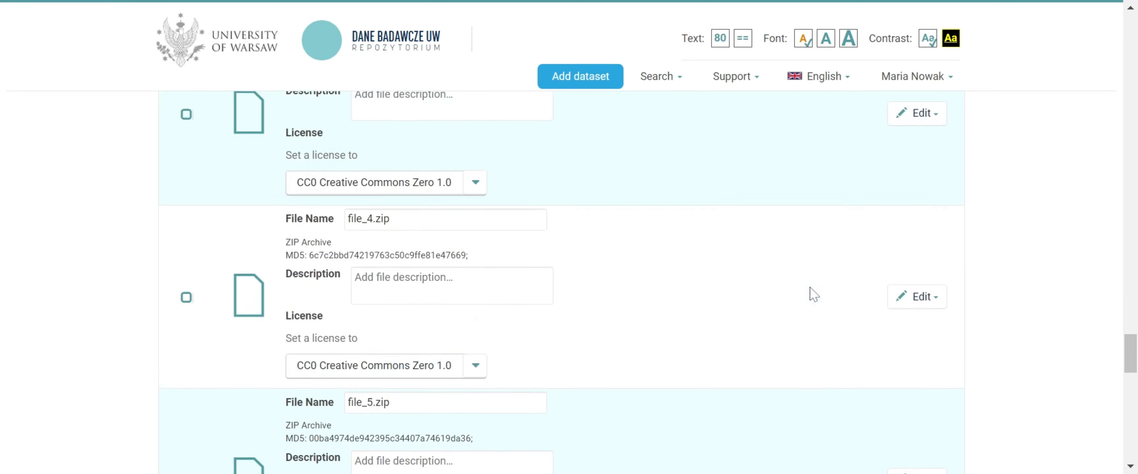
scroll(815, 294, up, 15)
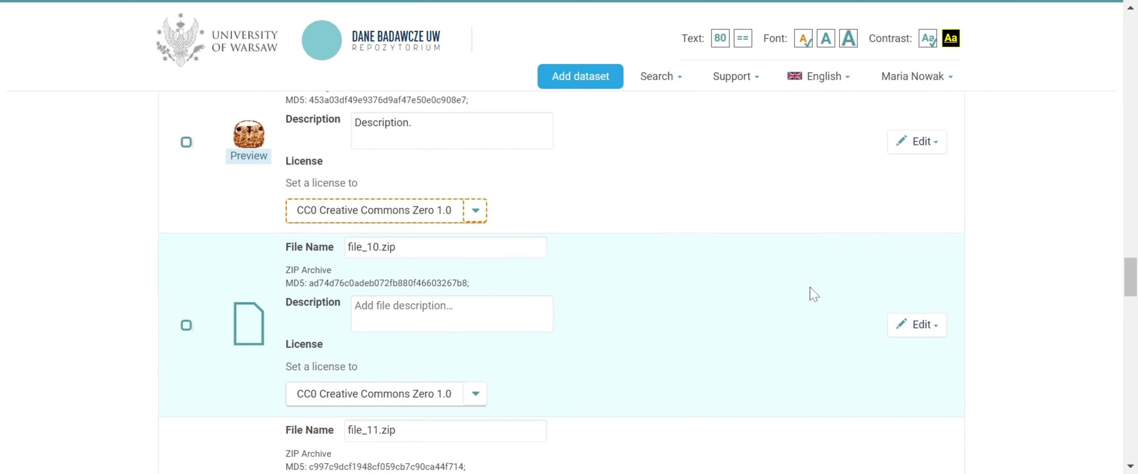
scroll(814, 295, up, 5)
scroll(814, 294, down, 2)
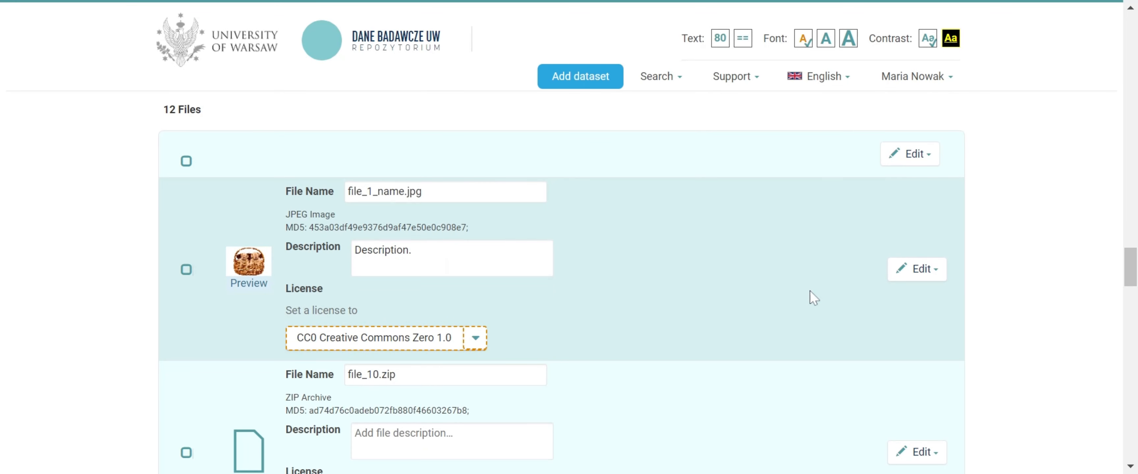
Set the licenses of file_1_name.jpg and file_10.zip individually to CC BY - Creative Commons Attribution 4.0
click(475, 339)
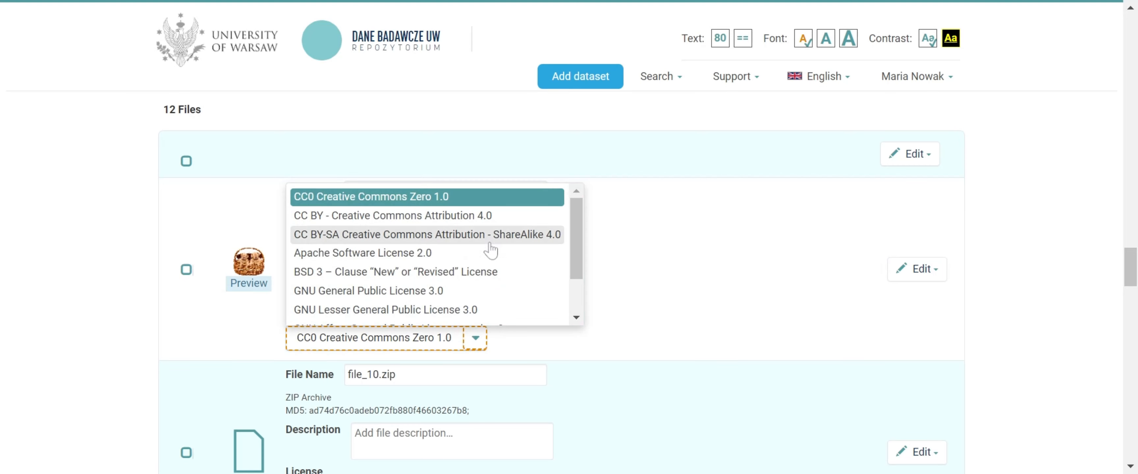
click(491, 220)
scroll(497, 229, down, 4)
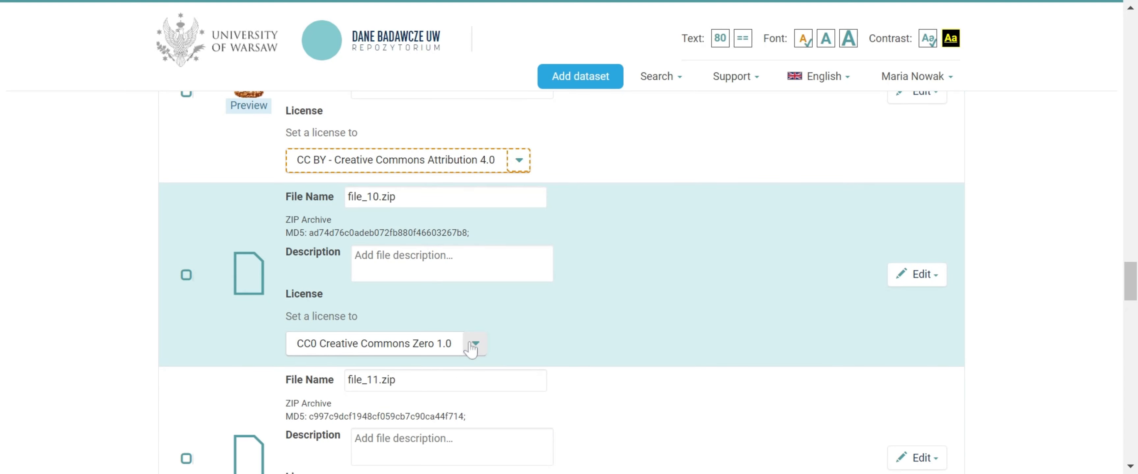
click(474, 343)
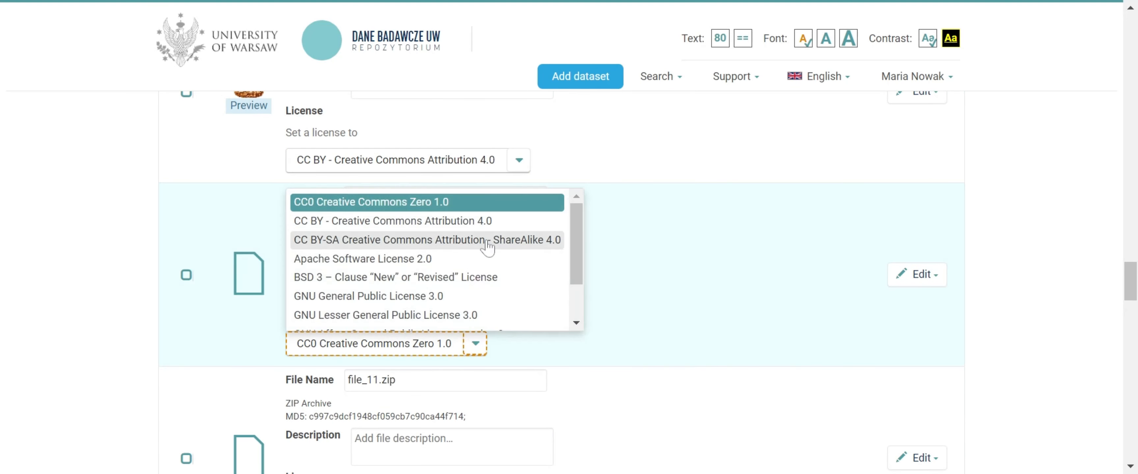
click(492, 220)
scroll(491, 229, down, 4)
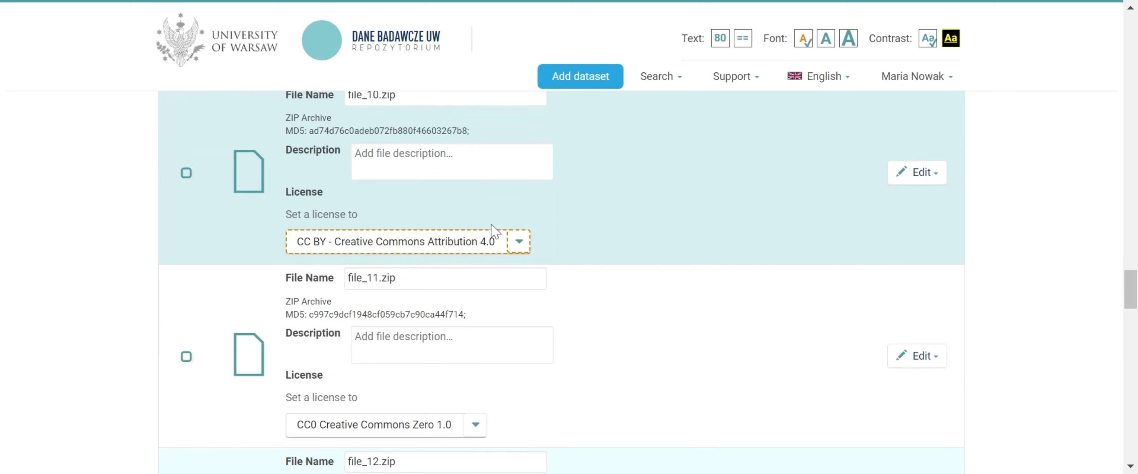
Select all uploaded files and set their license to CC BY - Creative Commons Attribution 4.0 in one edit
scroll(491, 229, up, 6)
scroll(491, 223, up, 4)
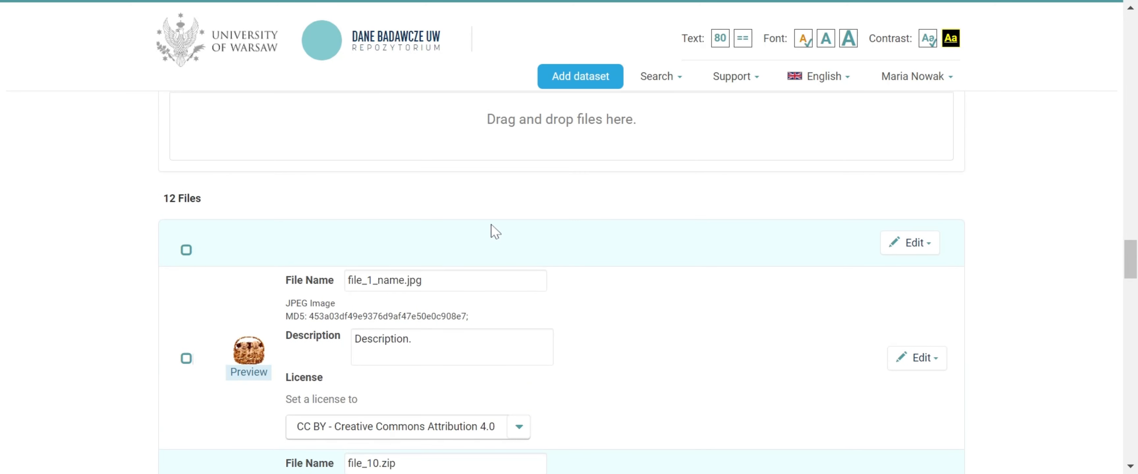
click(186, 250)
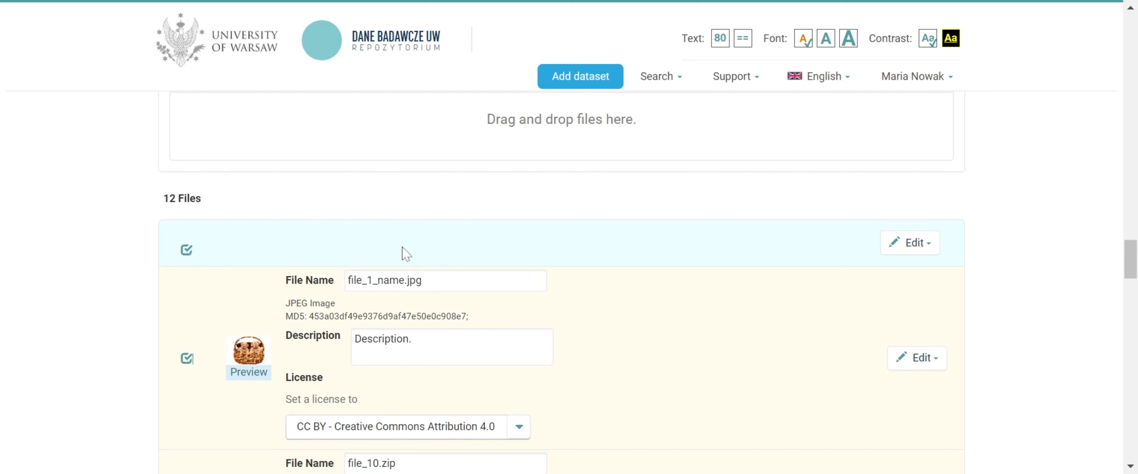
click(910, 244)
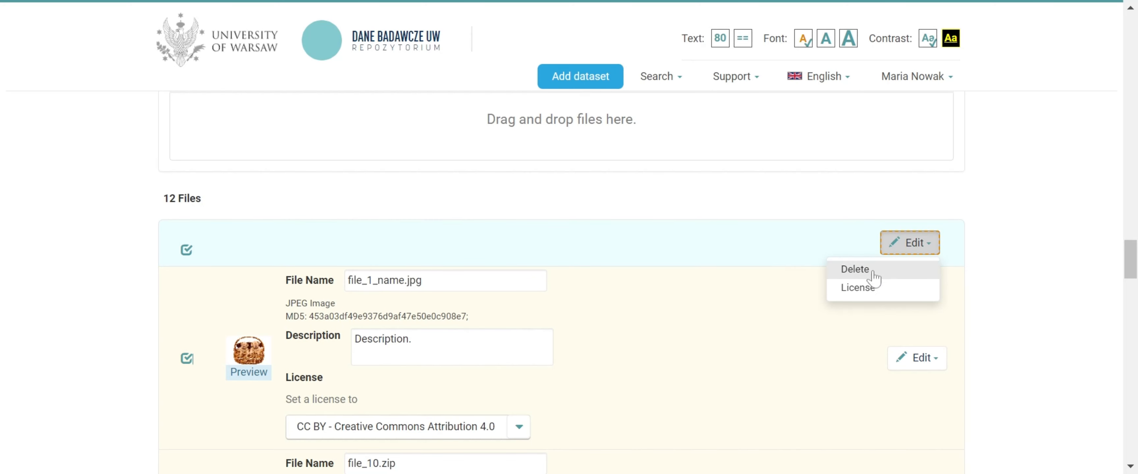
click(859, 290)
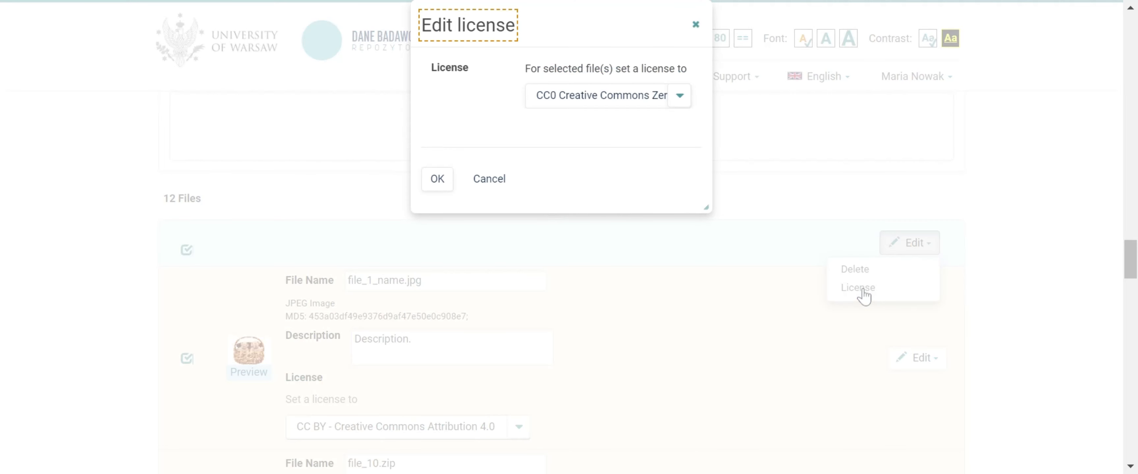
click(680, 98)
click(661, 144)
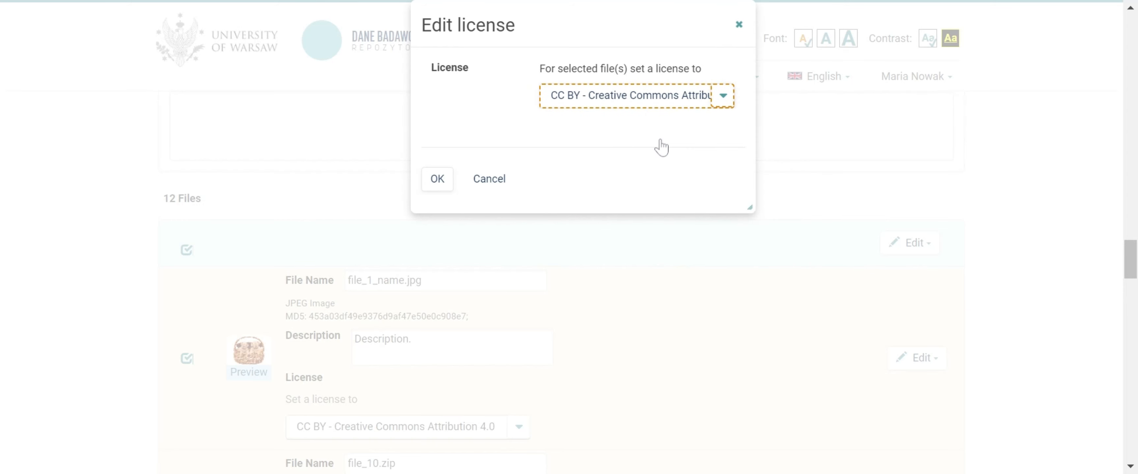
click(440, 185)
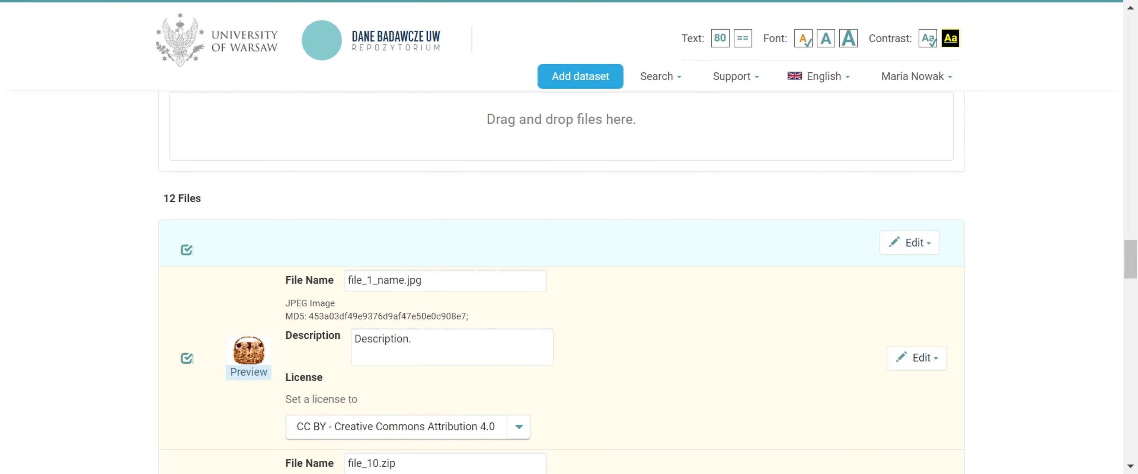
Check the licenses down the file list and save the dataset
scroll(440, 190, down, 10)
scroll(440, 190, down, 16)
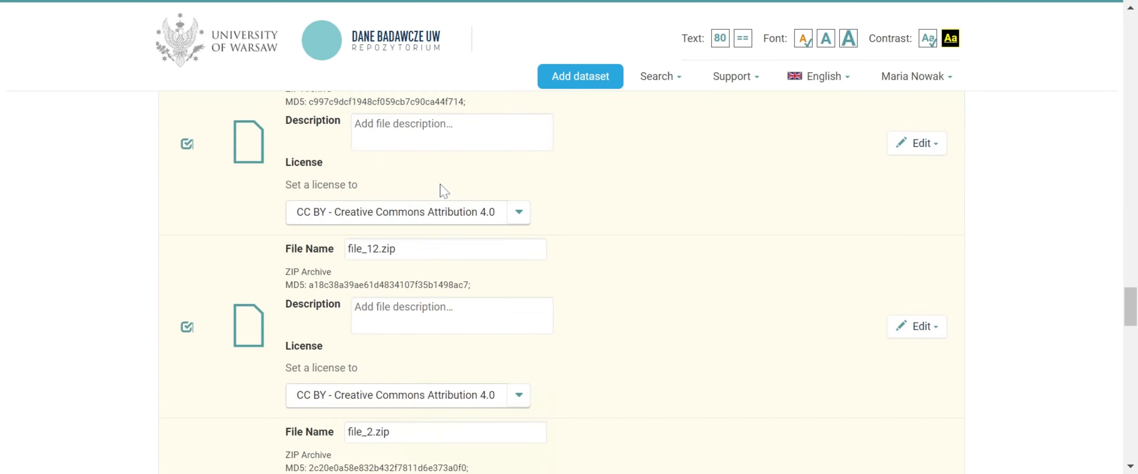
scroll(439, 191, down, 20)
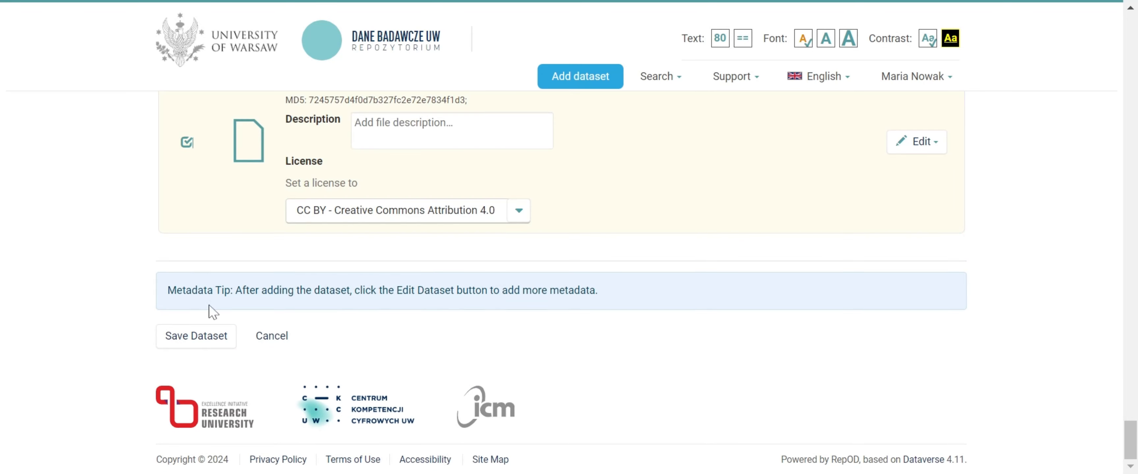
click(207, 343)
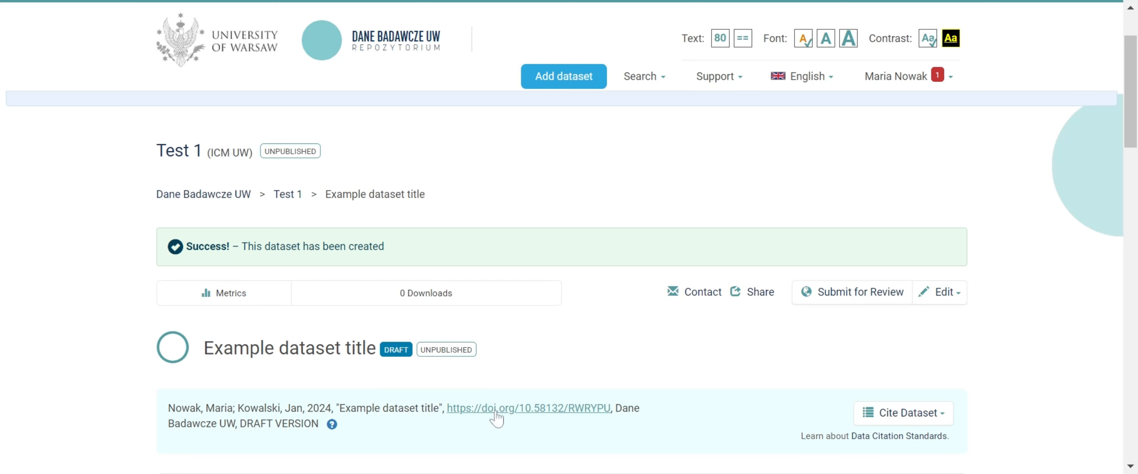
Review the saved dataset's citation, summary fields and licenses across both pages of its file list
mouse_move(331, 426)
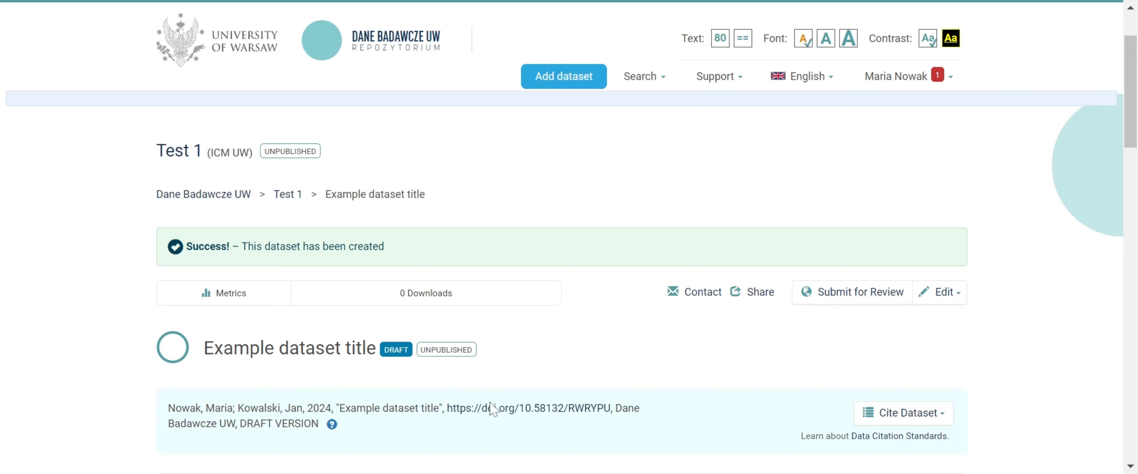
scroll(696, 355, down, 5)
scroll(701, 362, down, 3)
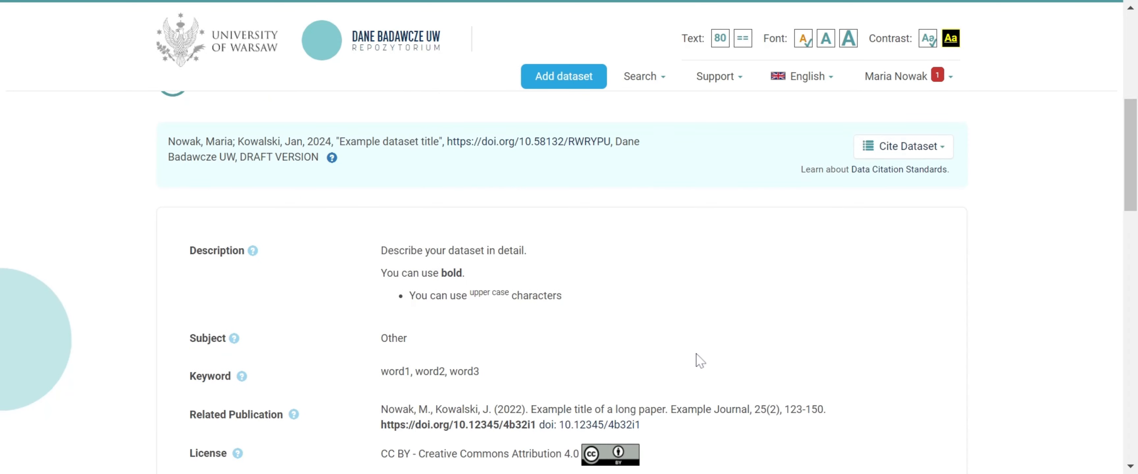
scroll(696, 353, down, 7)
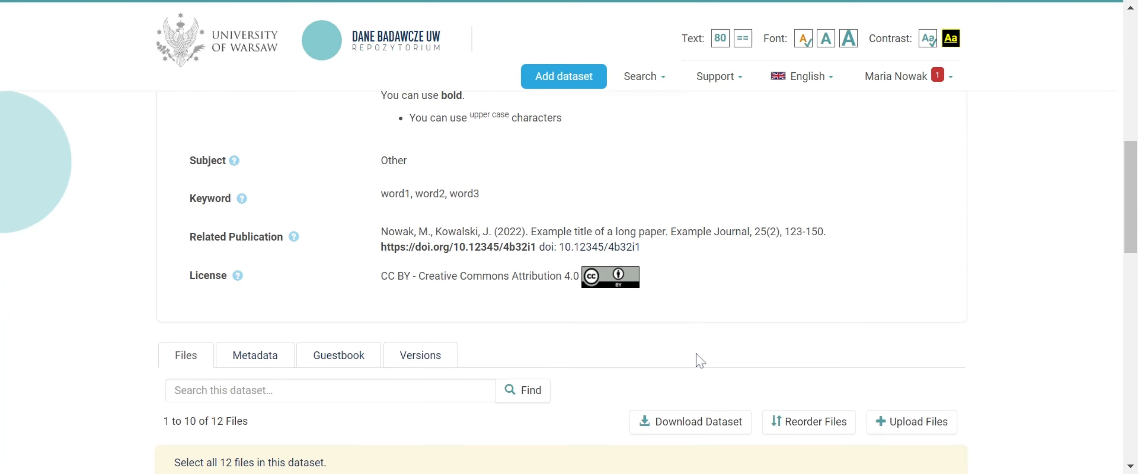
scroll(696, 353, down, 12)
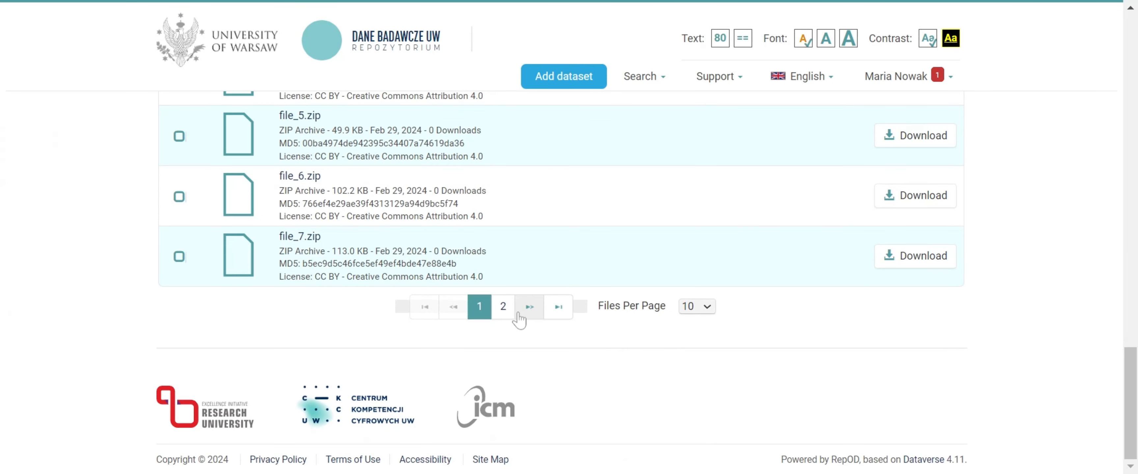
click(503, 308)
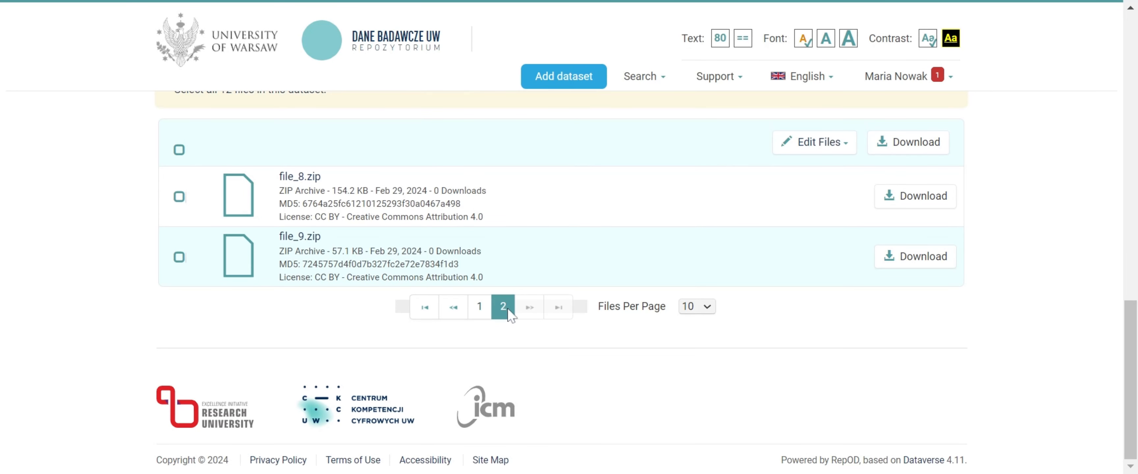
scroll(508, 308, up, 5)
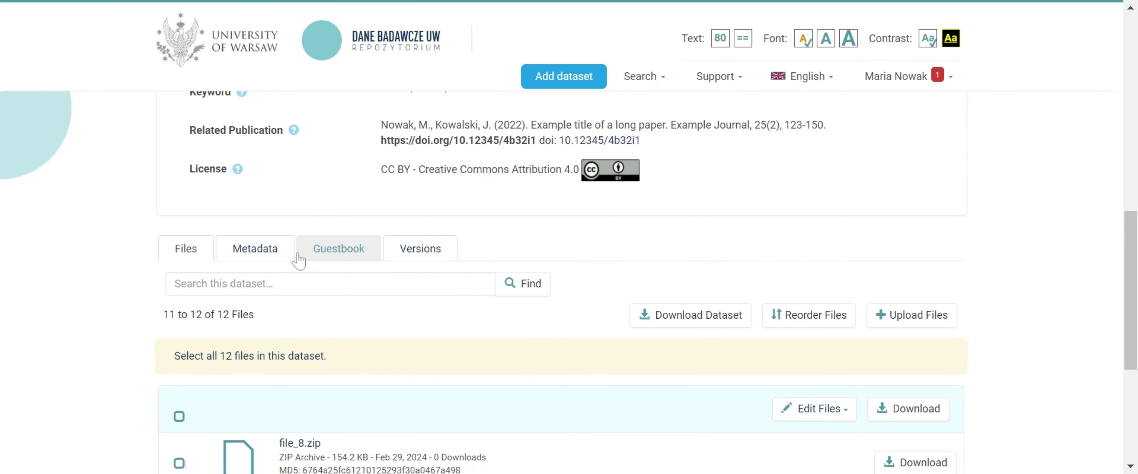
Review the full citation metadata of the saved dataset, from the persistent ID to the related dataset
click(265, 250)
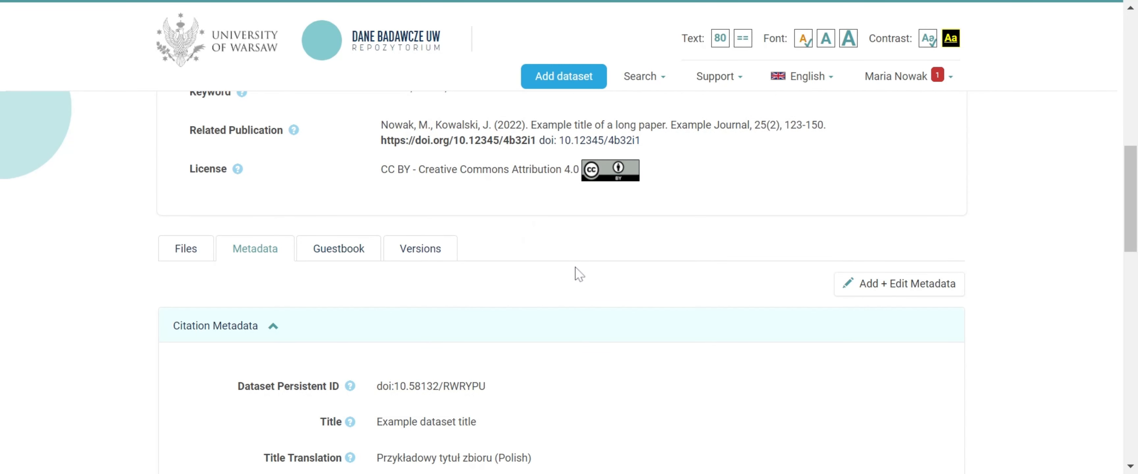
scroll(579, 273, down, 10)
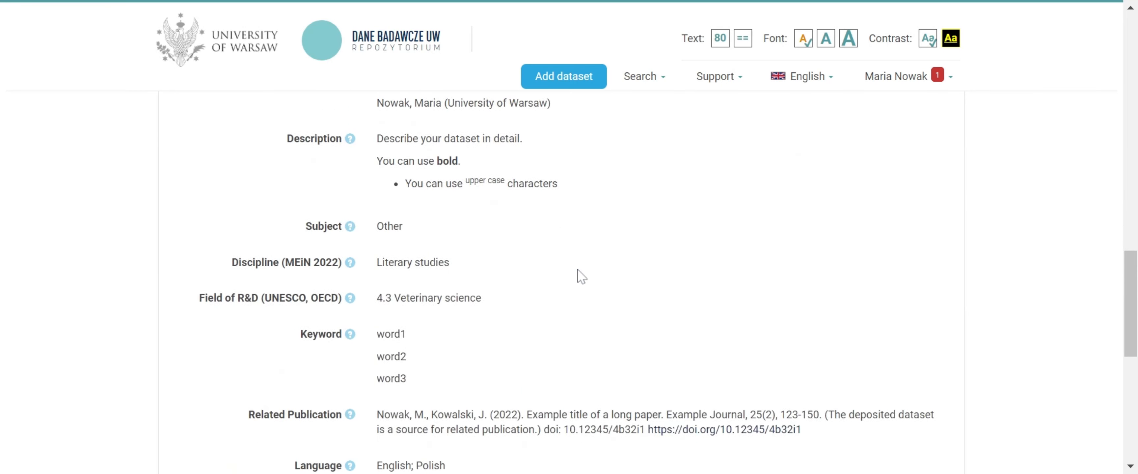
scroll(579, 276, down, 7)
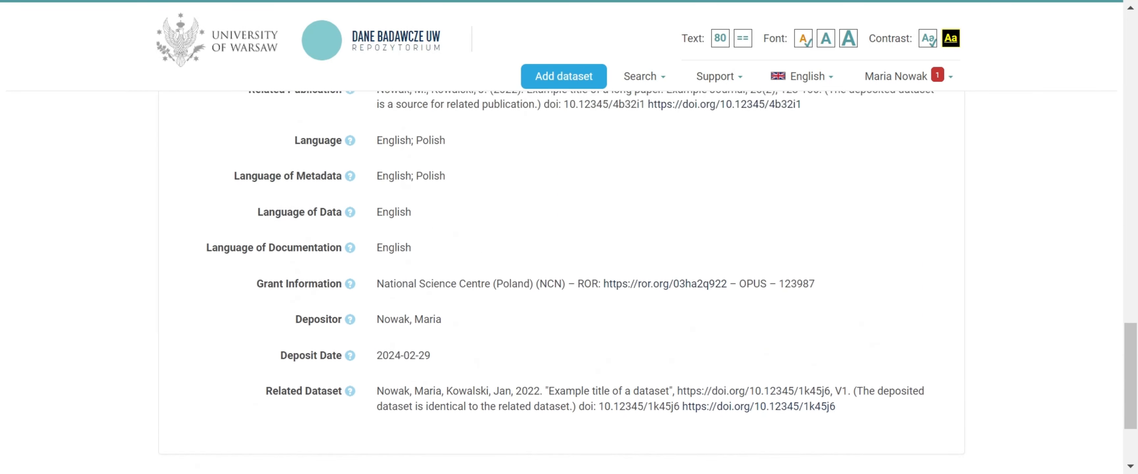
scroll(577, 277, up, 18)
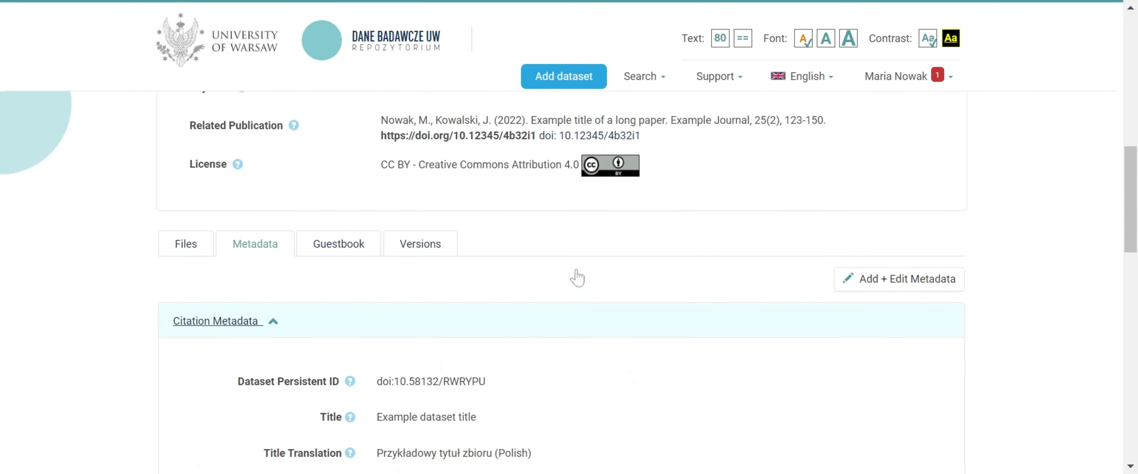
scroll(577, 277, up, 13)
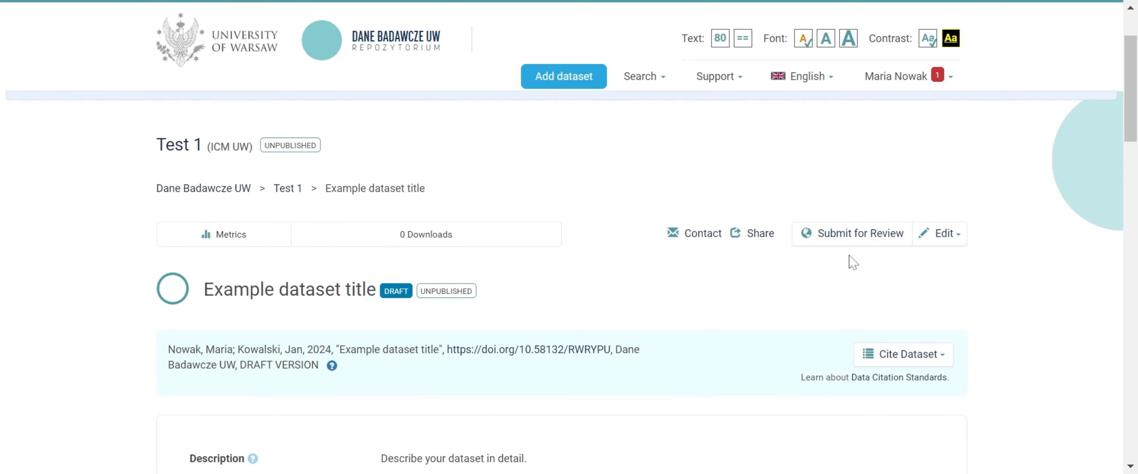
Open the dataset's metadata for editing and read the help for the Subtitle and Alternative Title fields
scroll(849, 255, down, 5)
scroll(850, 262, down, 7)
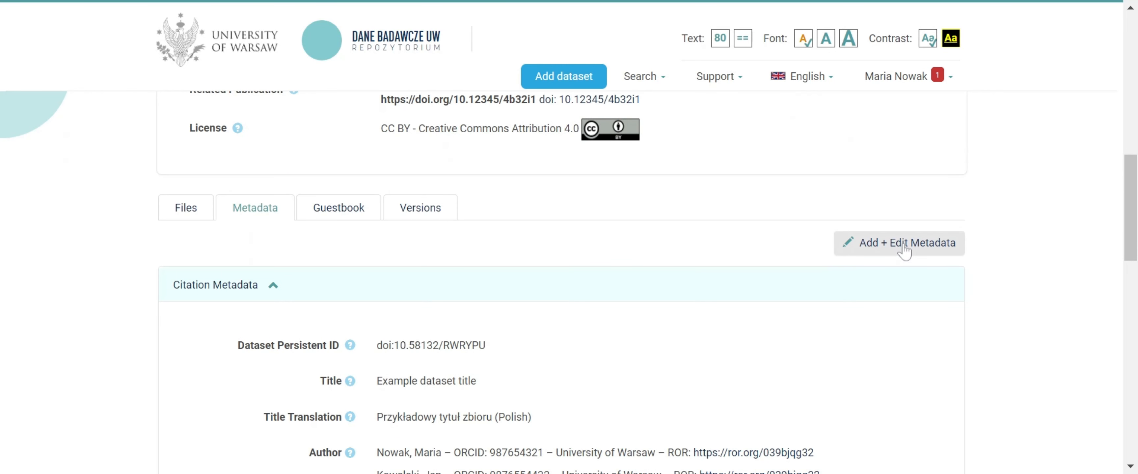
click(903, 246)
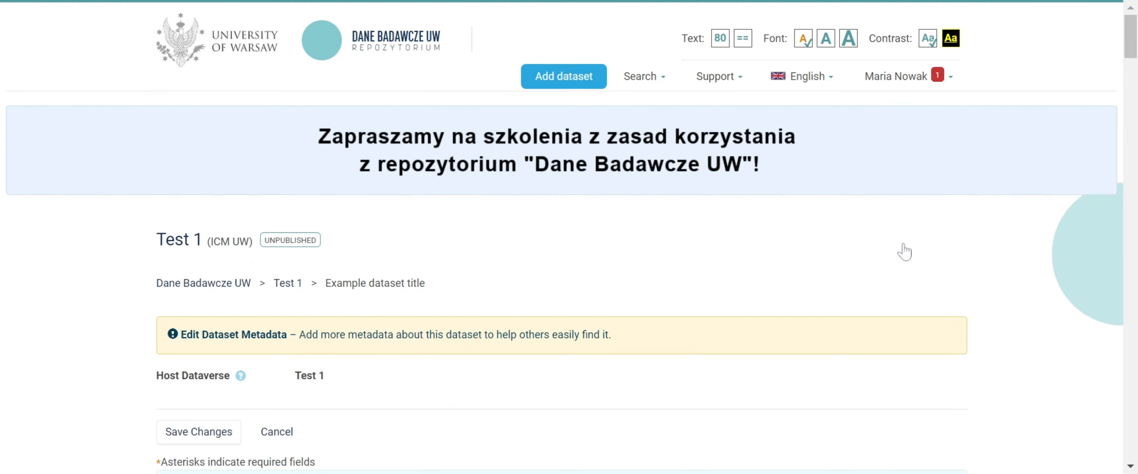
scroll(904, 252, down, 6)
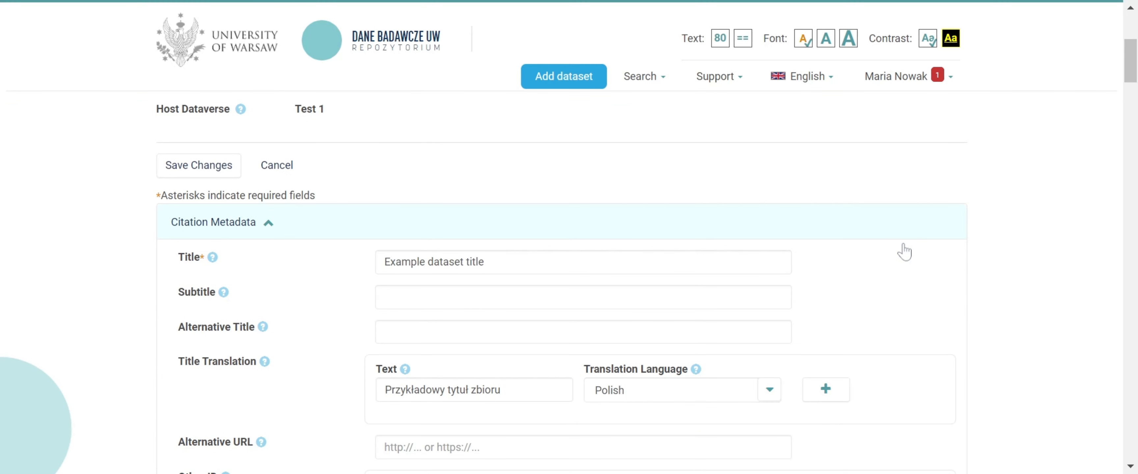
scroll(904, 252, down, 2)
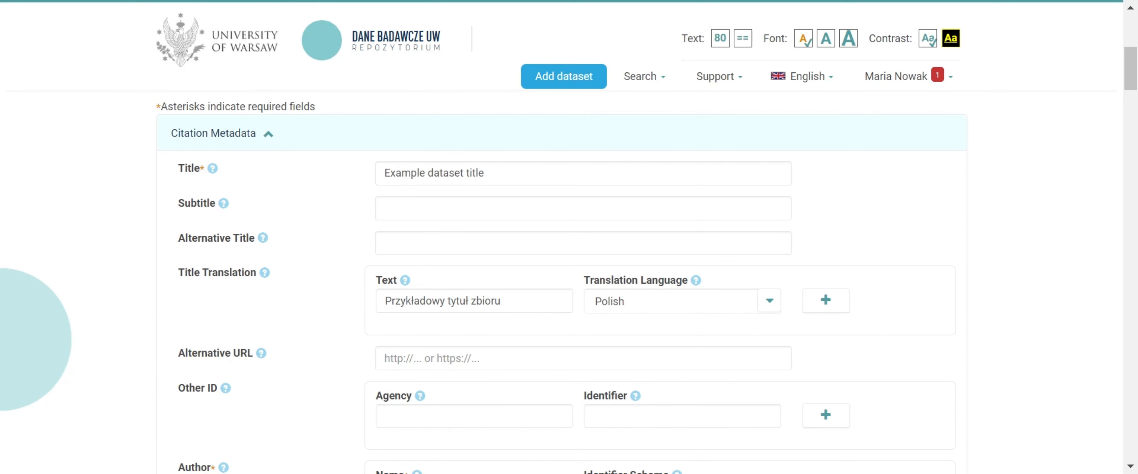
mouse_move(224, 205)
mouse_move(265, 239)
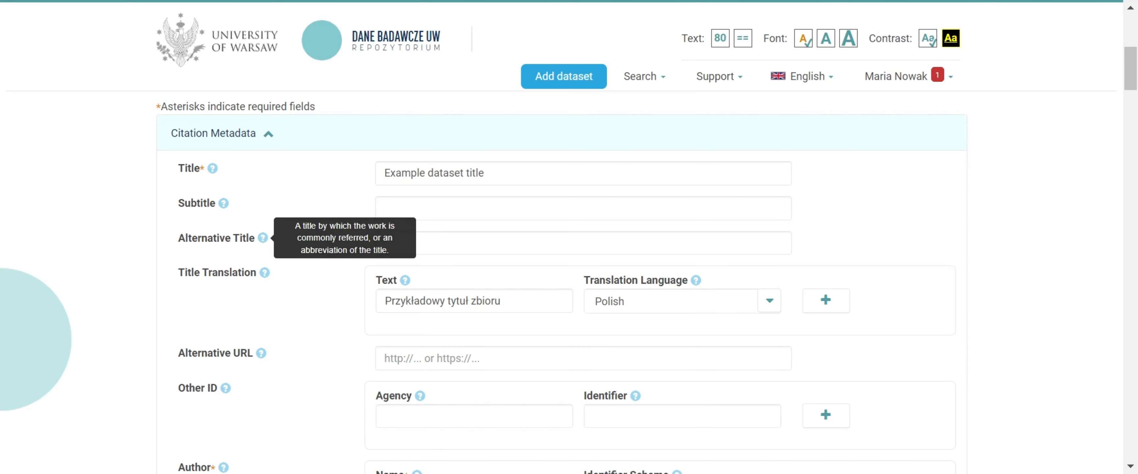
Set the Kind of Data to Text and Still image and save the metadata changes
scroll(317, 330, down, 15)
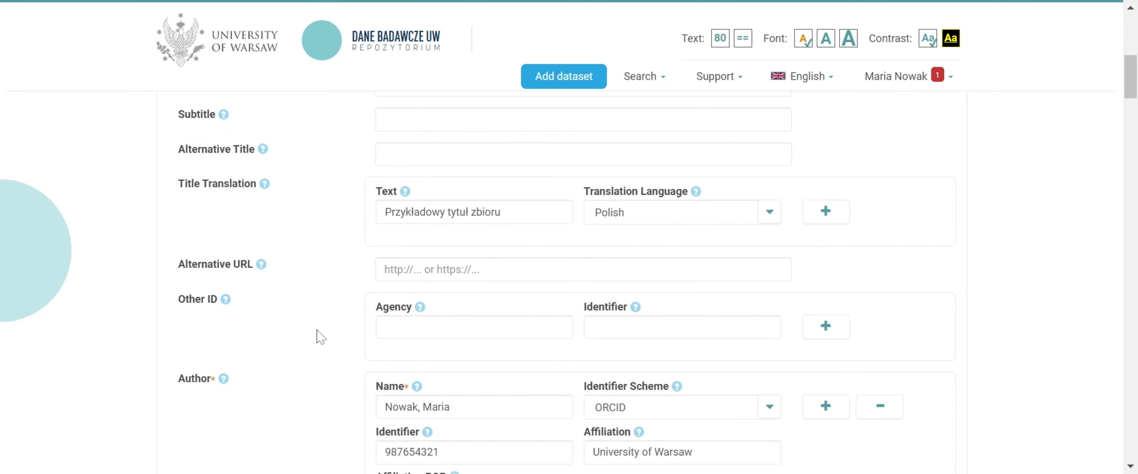
scroll(316, 330, down, 20)
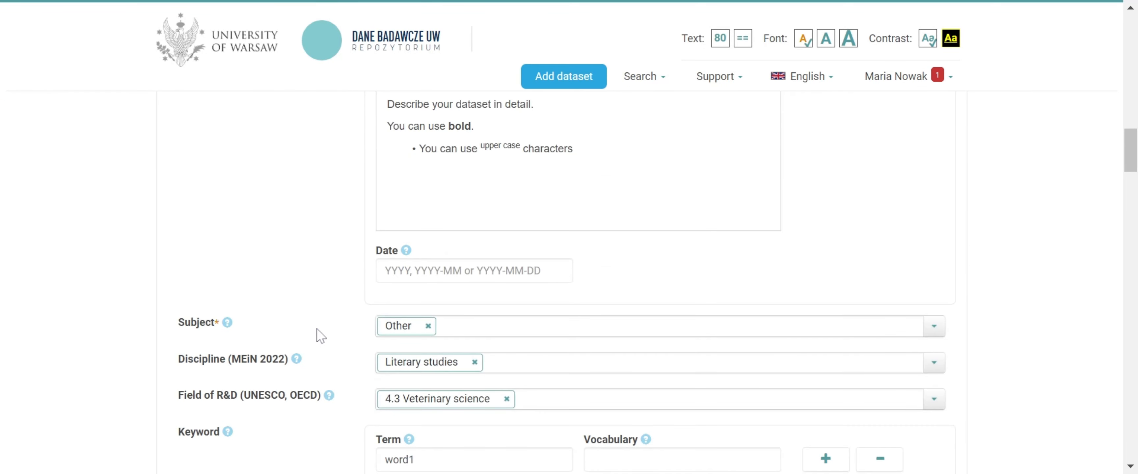
scroll(317, 330, down, 5)
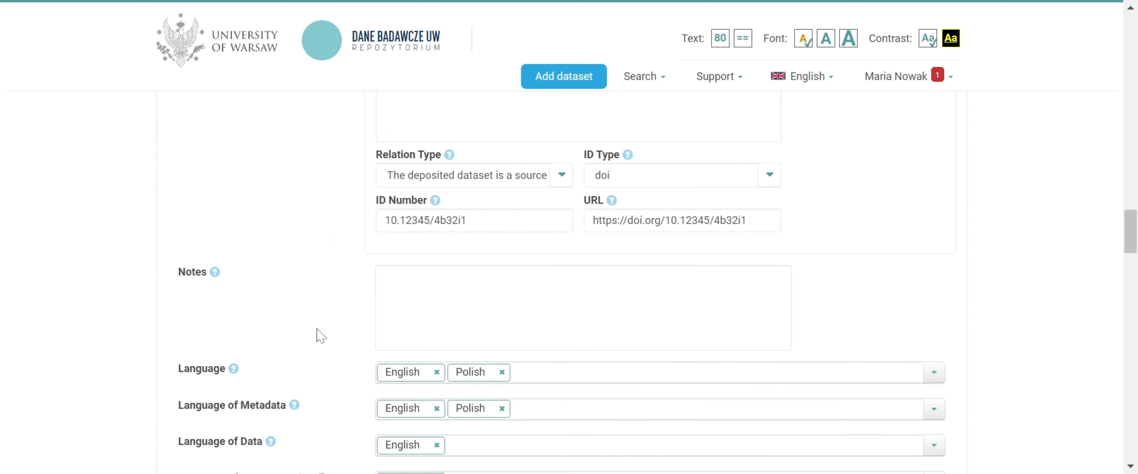
scroll(316, 330, down, 8)
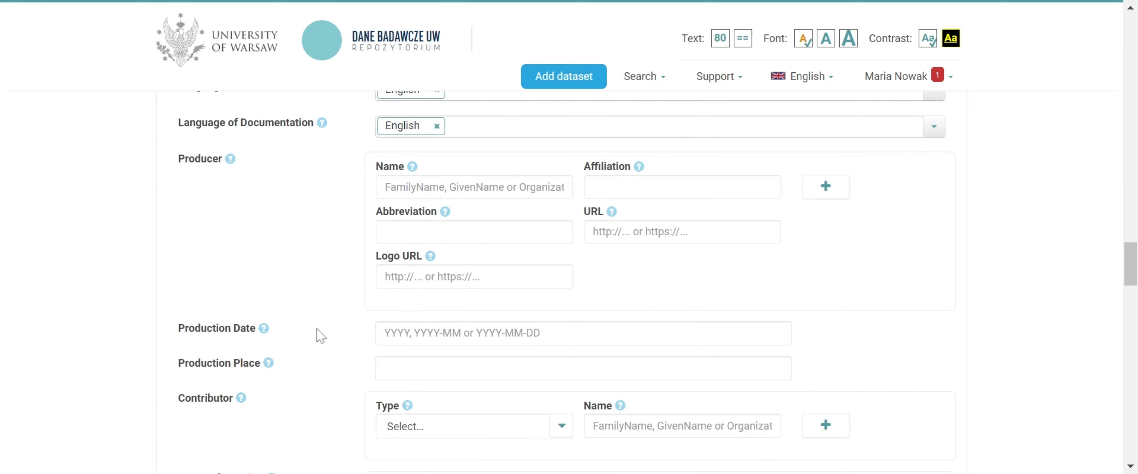
scroll(316, 330, down, 10)
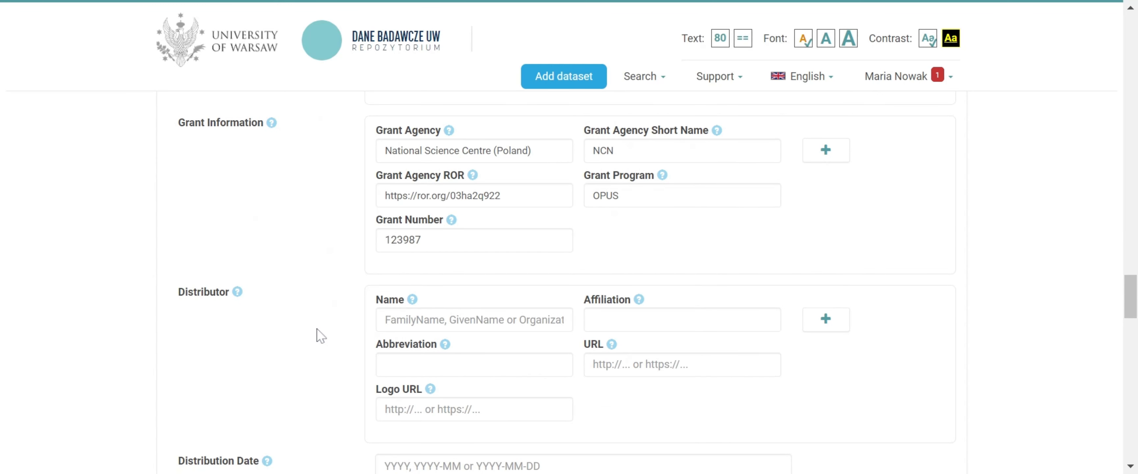
scroll(317, 329, down, 6)
scroll(317, 326, down, 4)
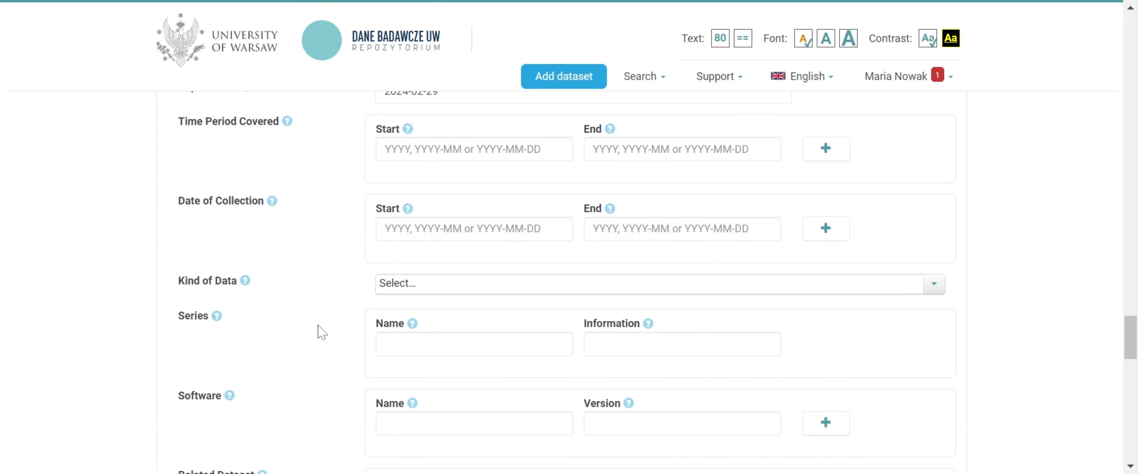
click(404, 285)
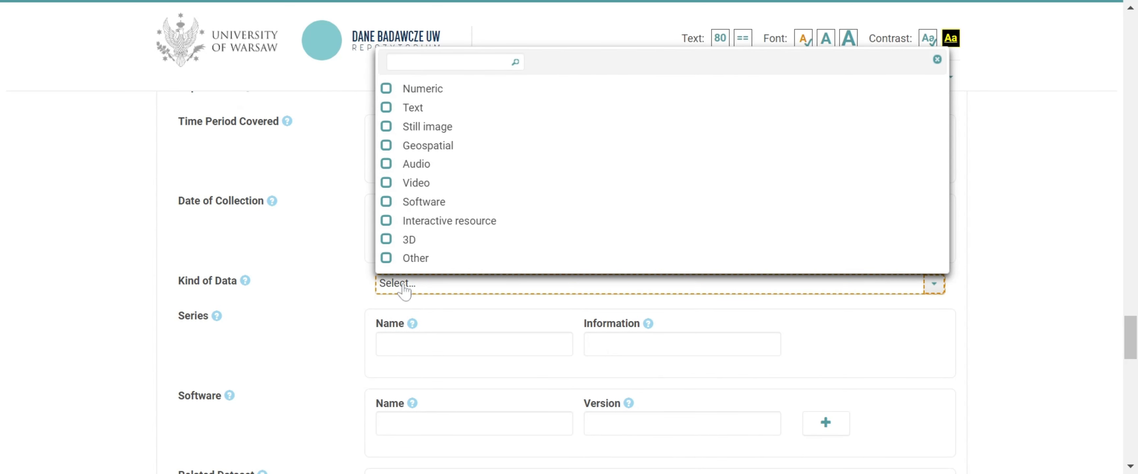
click(388, 109)
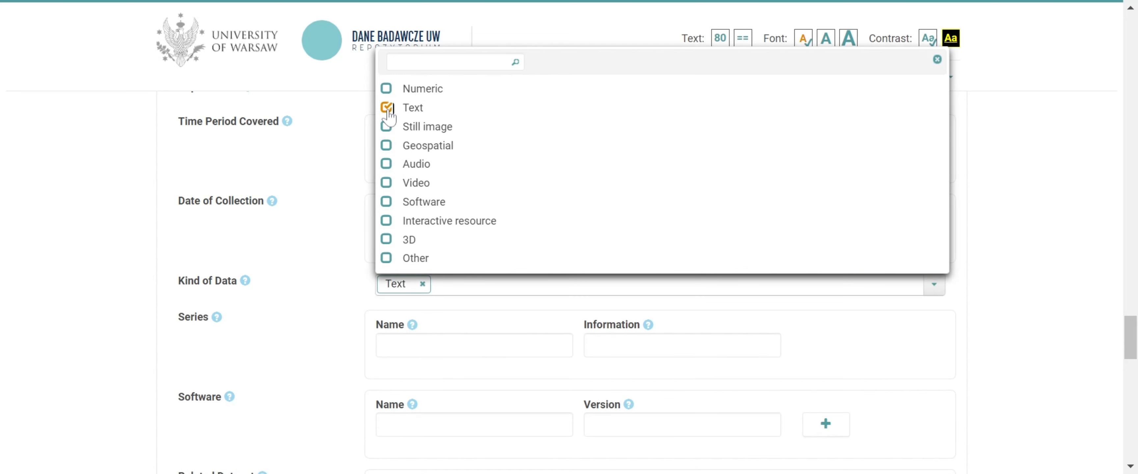
click(387, 127)
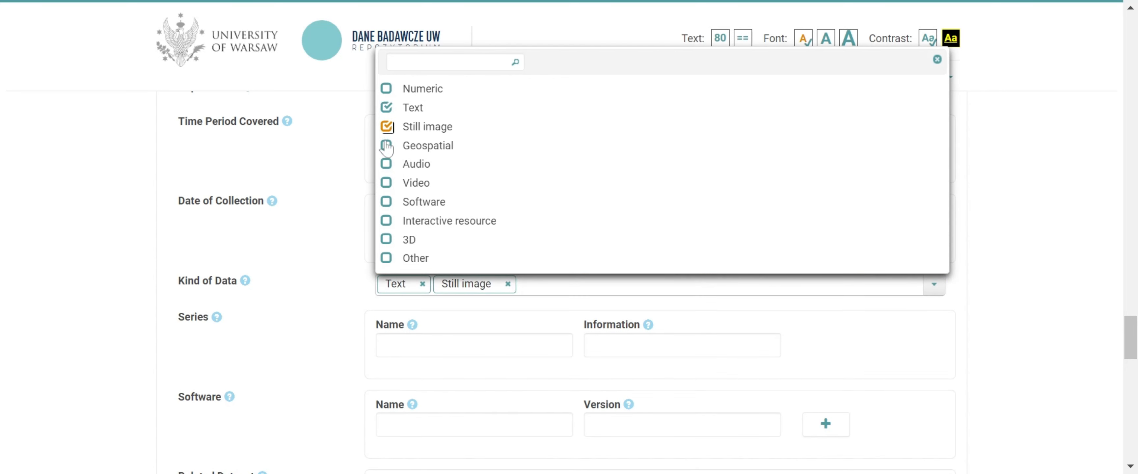
click(342, 285)
scroll(342, 285, down, 5)
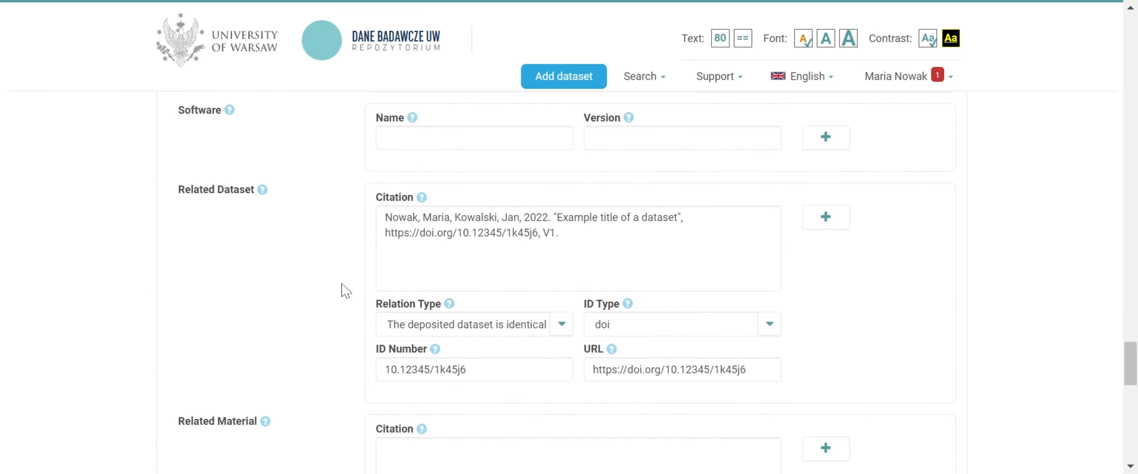
scroll(342, 283, down, 15)
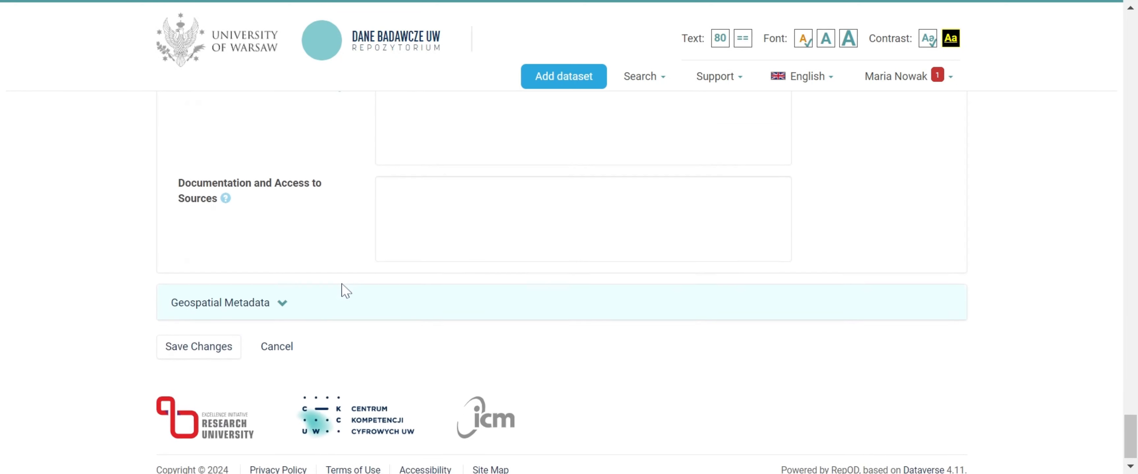
click(220, 338)
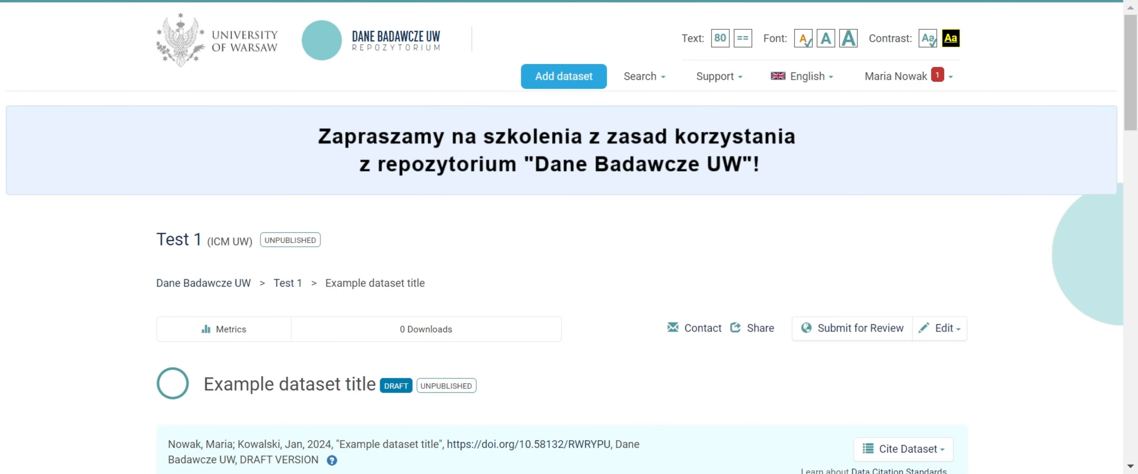
Examine the upload option and the editing options available for files in the dataset's file list
scroll(224, 336, down, 15)
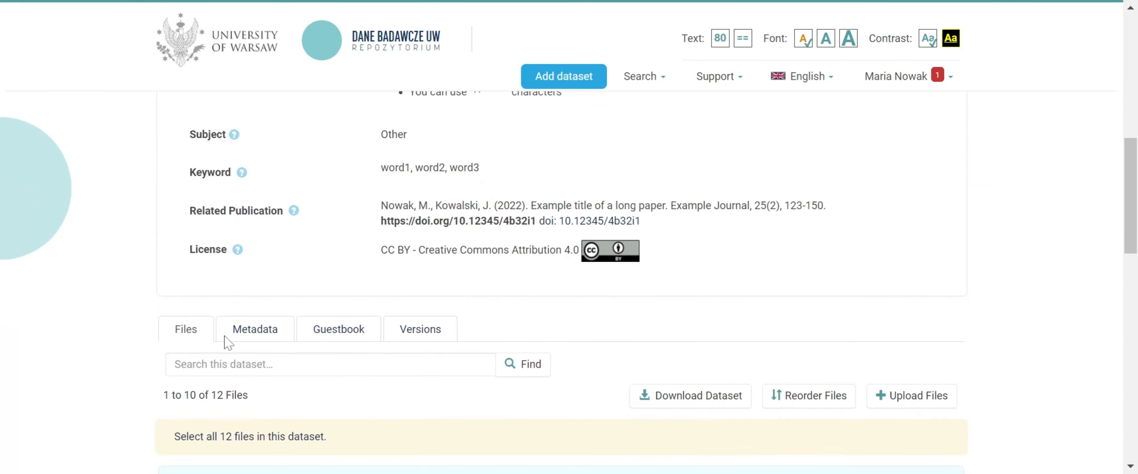
mouse_move(226, 341)
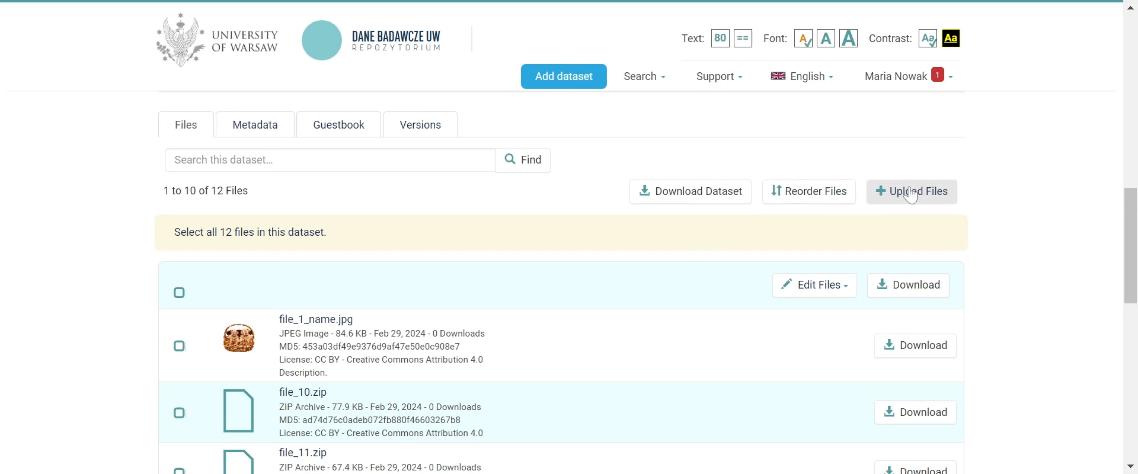
click(848, 292)
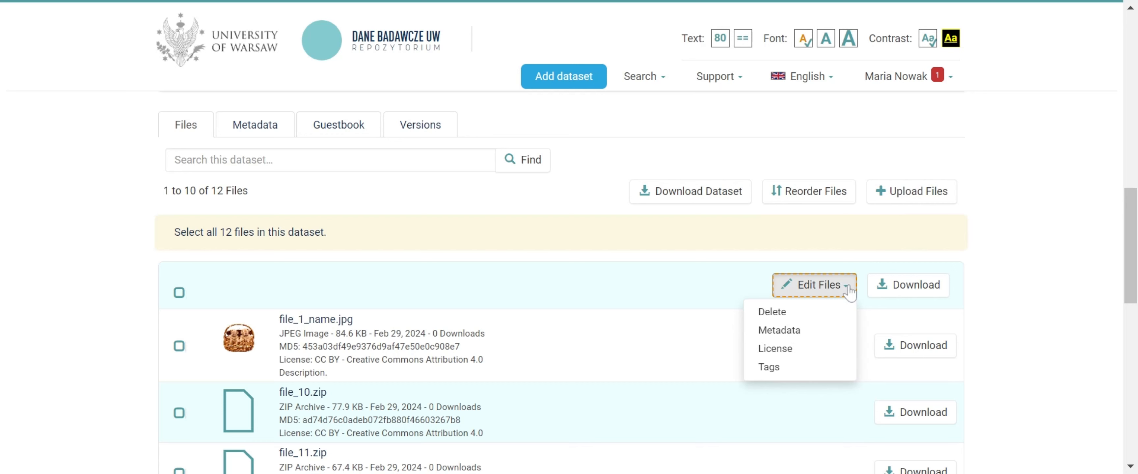
click(848, 292)
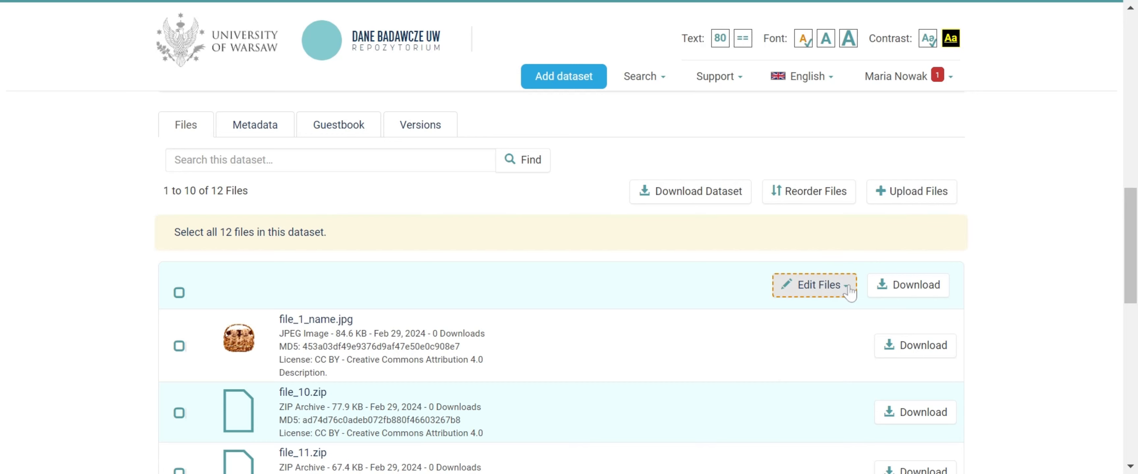
Set an embargo on the dataset's files with the end date 2025-03-01 and check the Embargo field in the dataset summary
scroll(848, 293, up, 10)
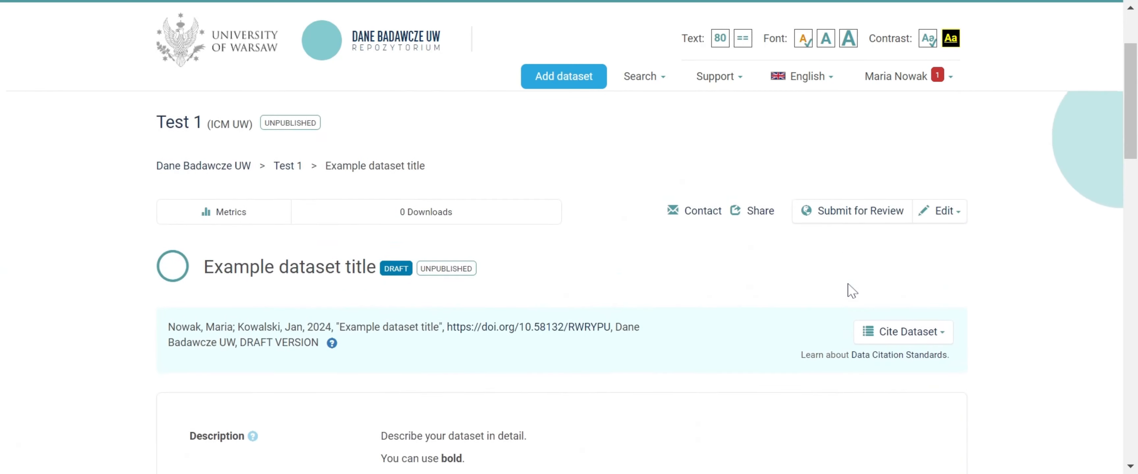
scroll(848, 283, up, 1)
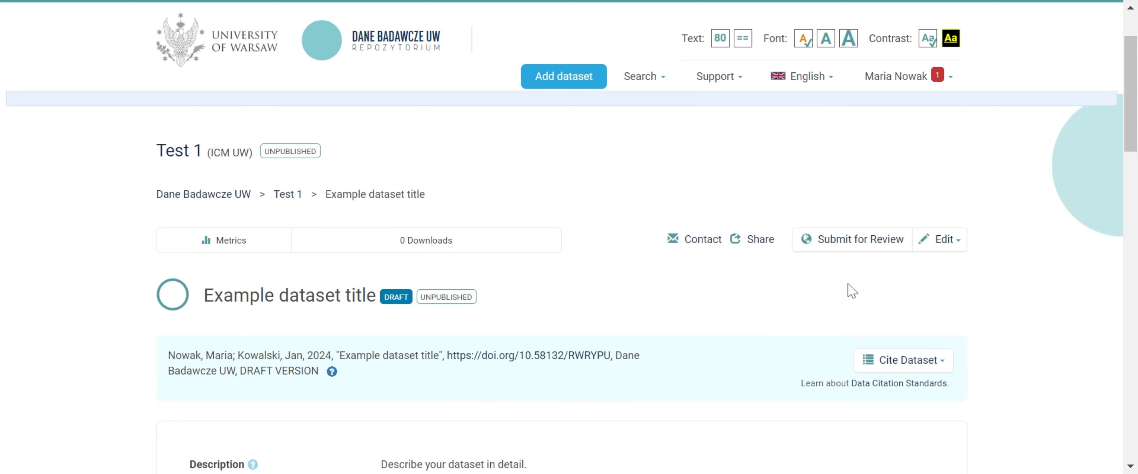
click(946, 247)
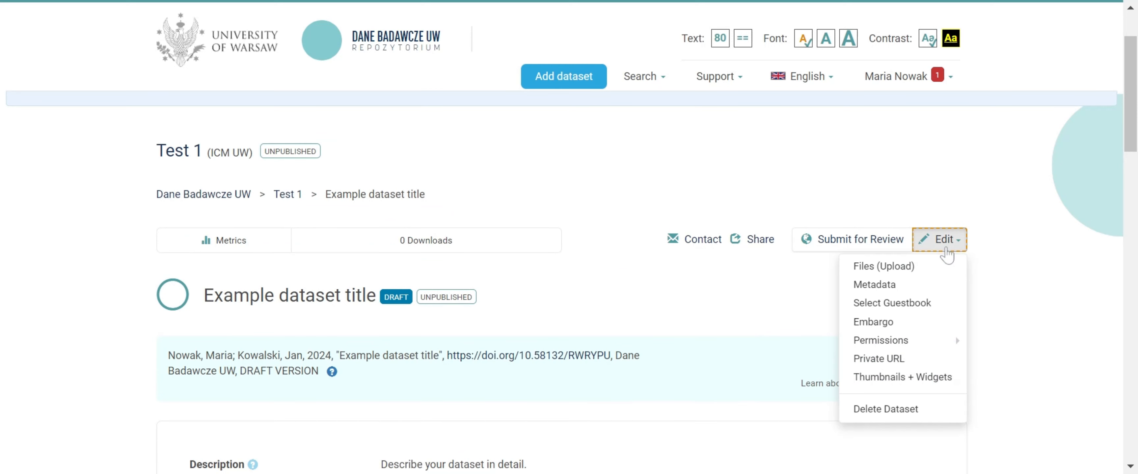
click(895, 324)
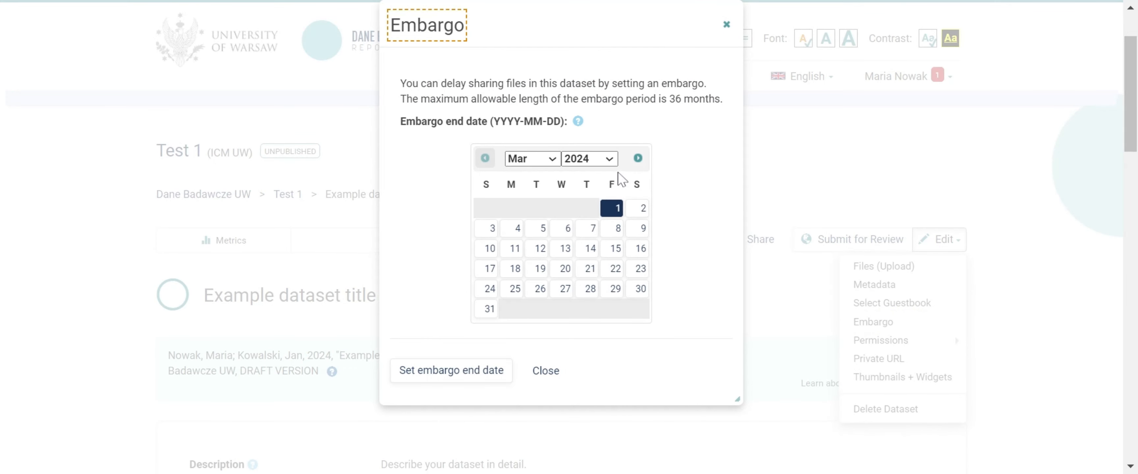
click(609, 167)
click(608, 169)
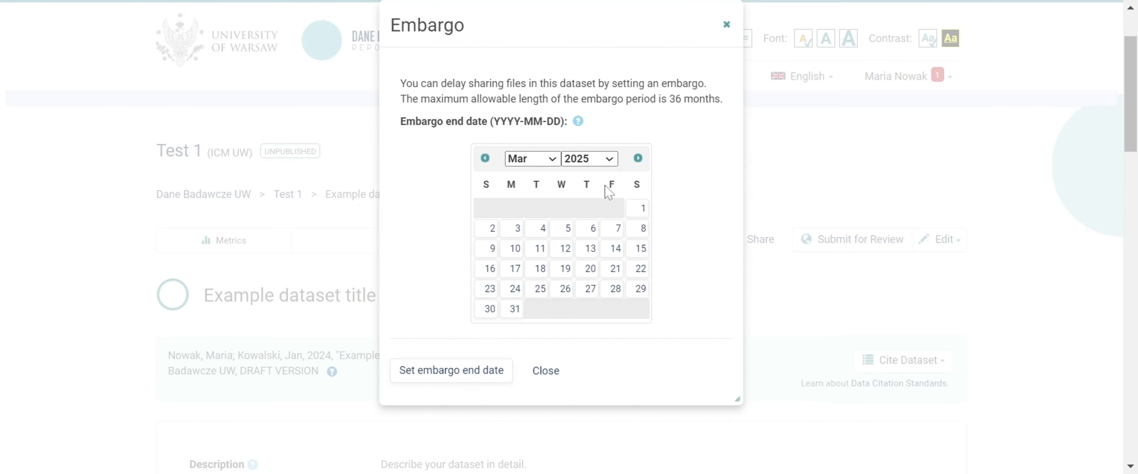
click(639, 211)
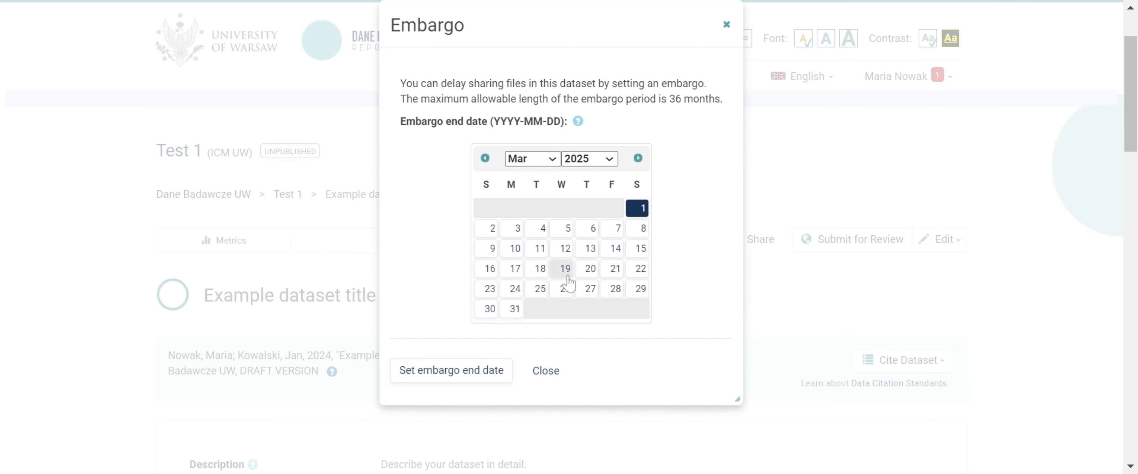
click(481, 371)
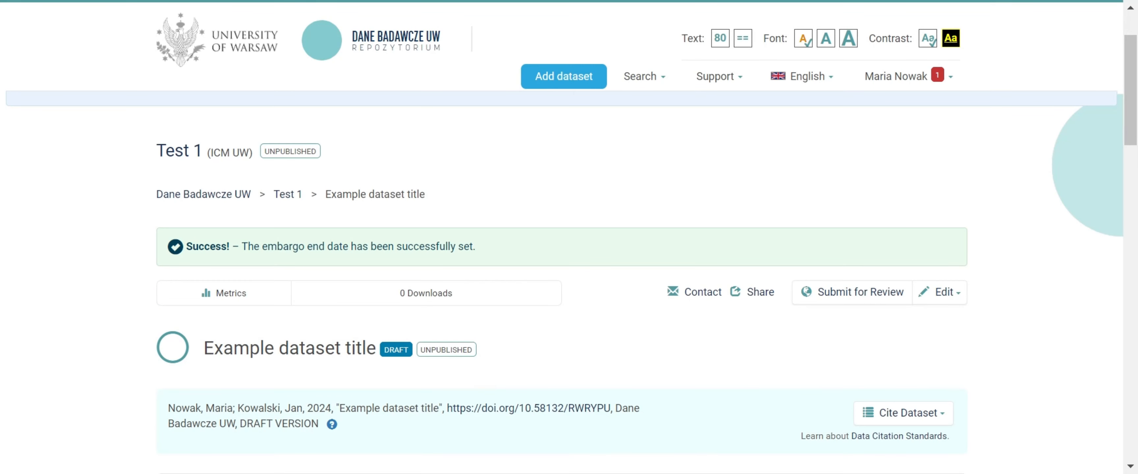
scroll(482, 382, down, 10)
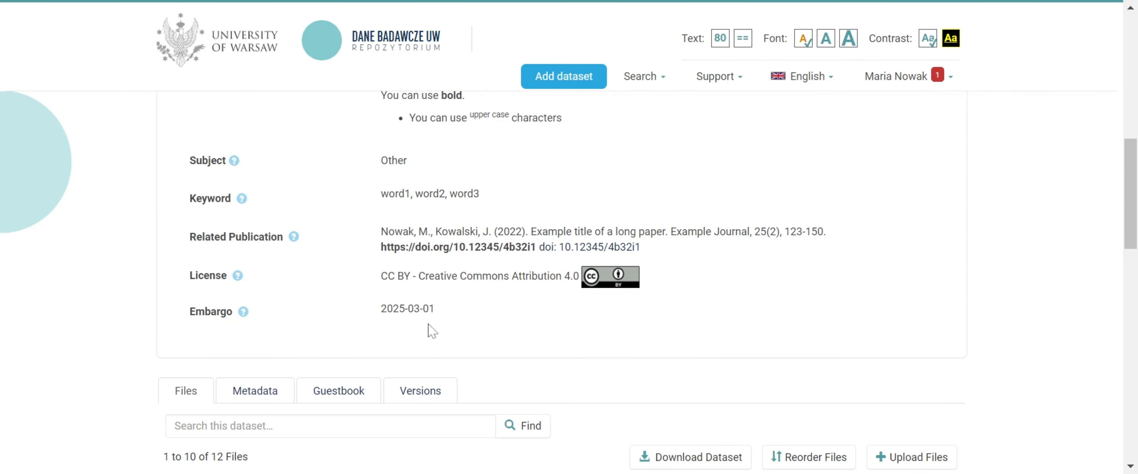
Lift the embargo from the dataset, confirm the removal, and check the dataset summary
scroll(458, 319, up, 8)
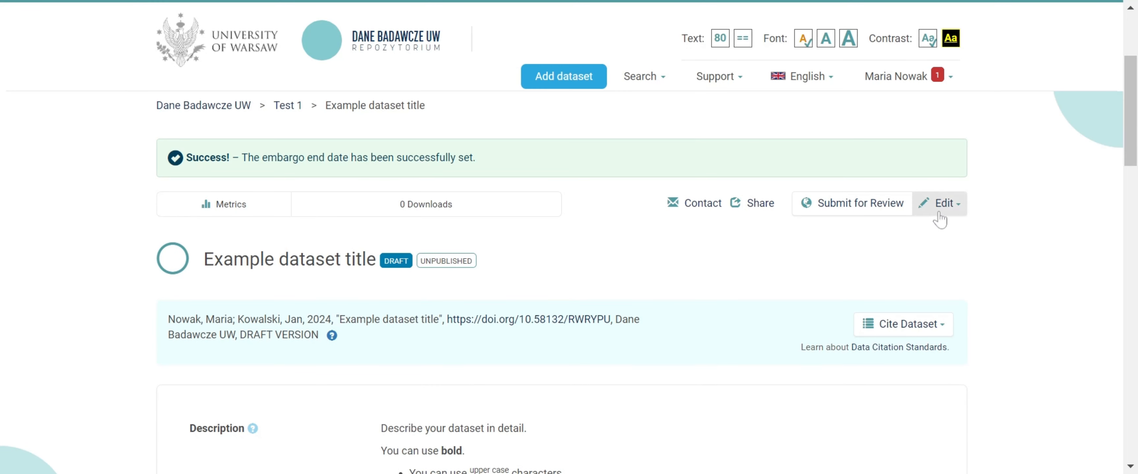
click(940, 205)
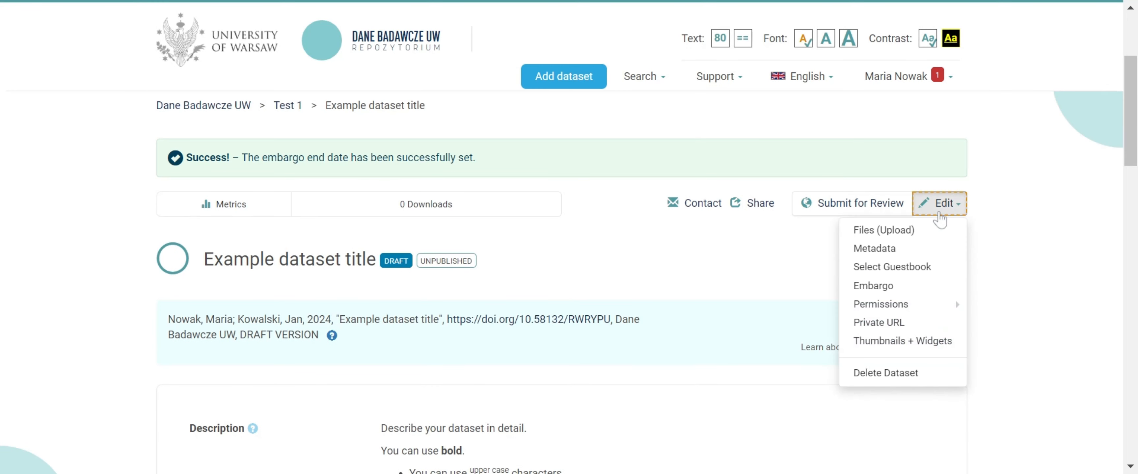
click(894, 287)
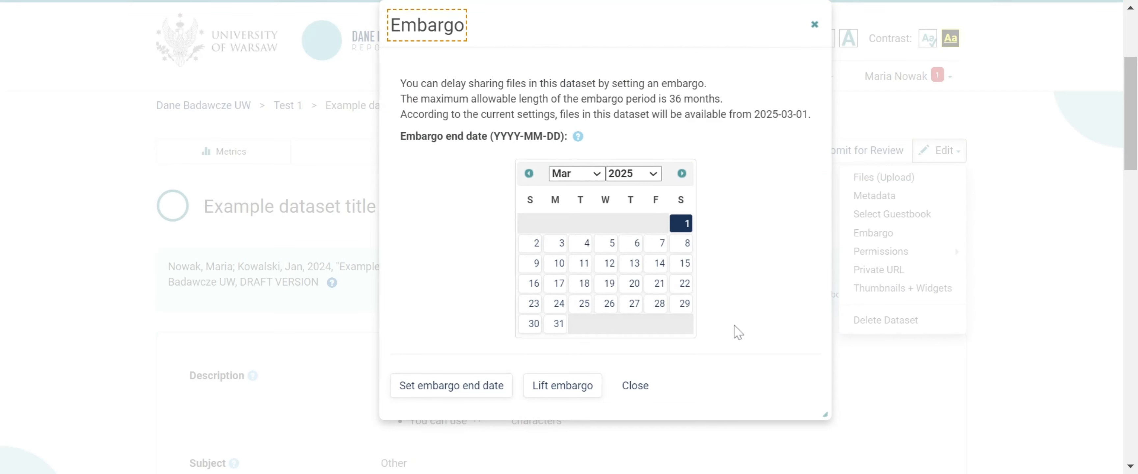
click(579, 391)
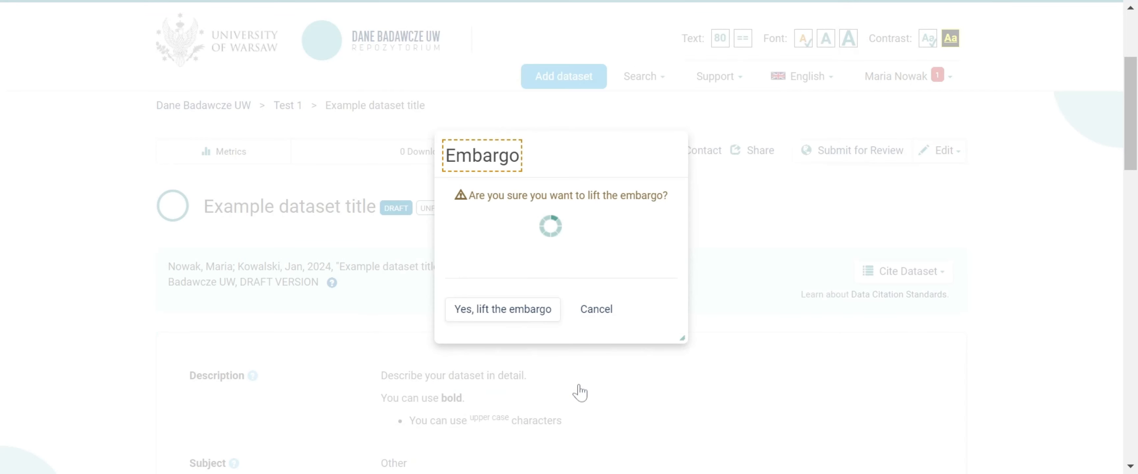
click(536, 316)
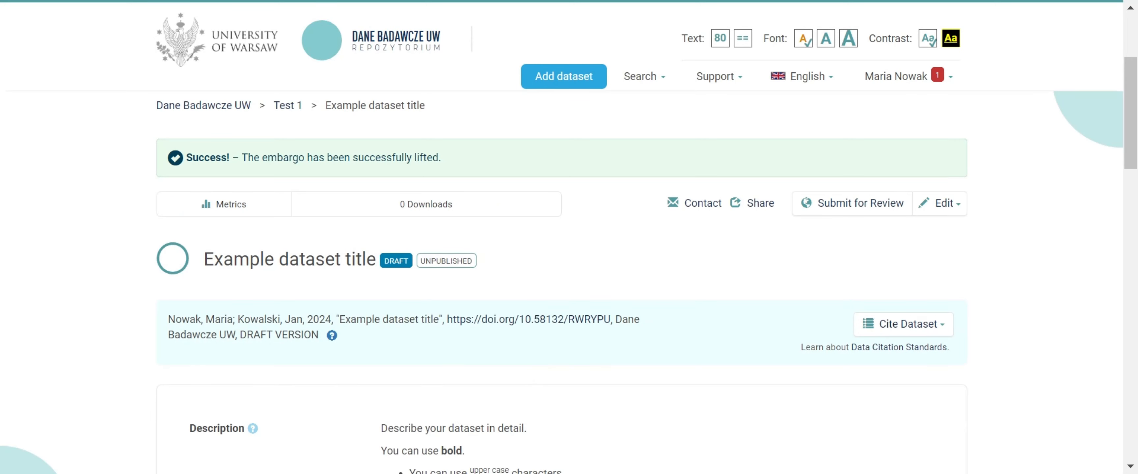
scroll(535, 316, down, 10)
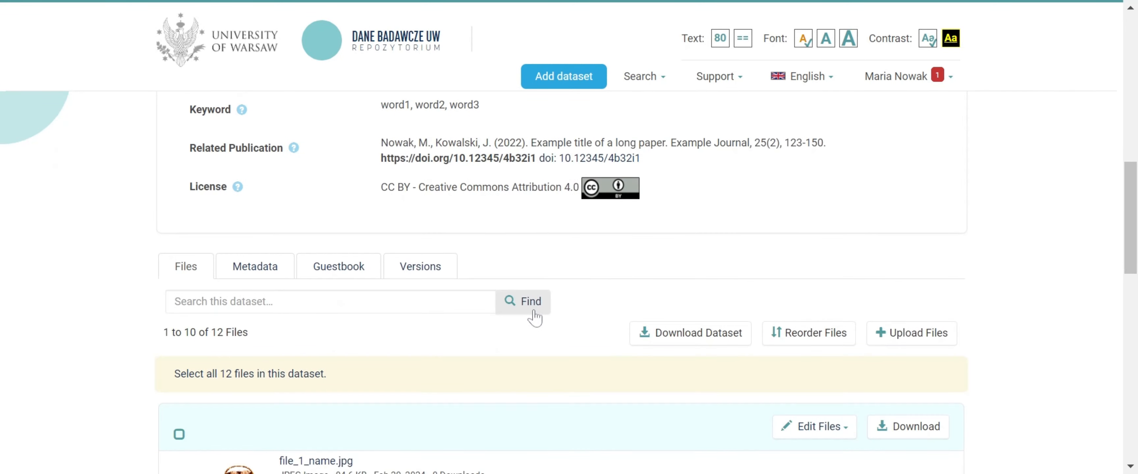
Create a private URL for sharing the unpublished dataset and select the full generated link
scroll(536, 316, up, 10)
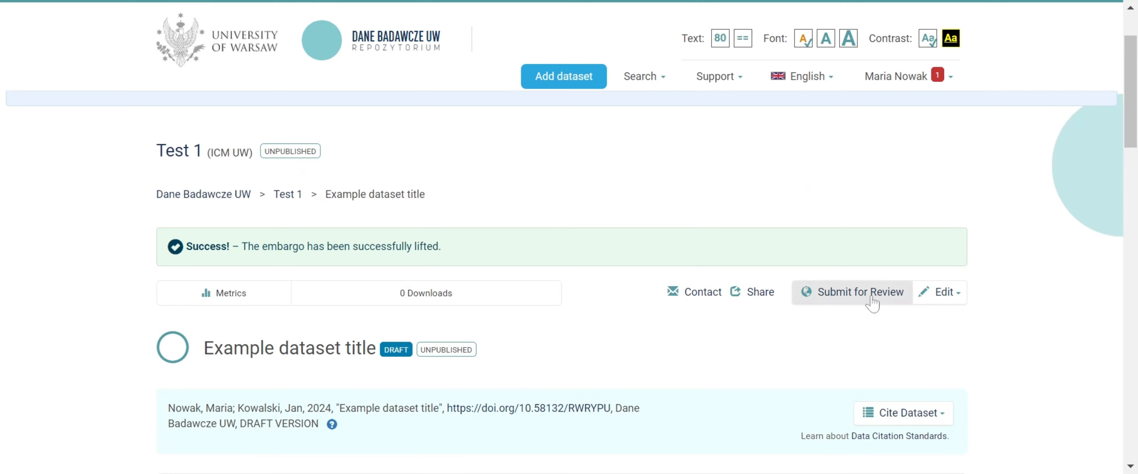
click(945, 293)
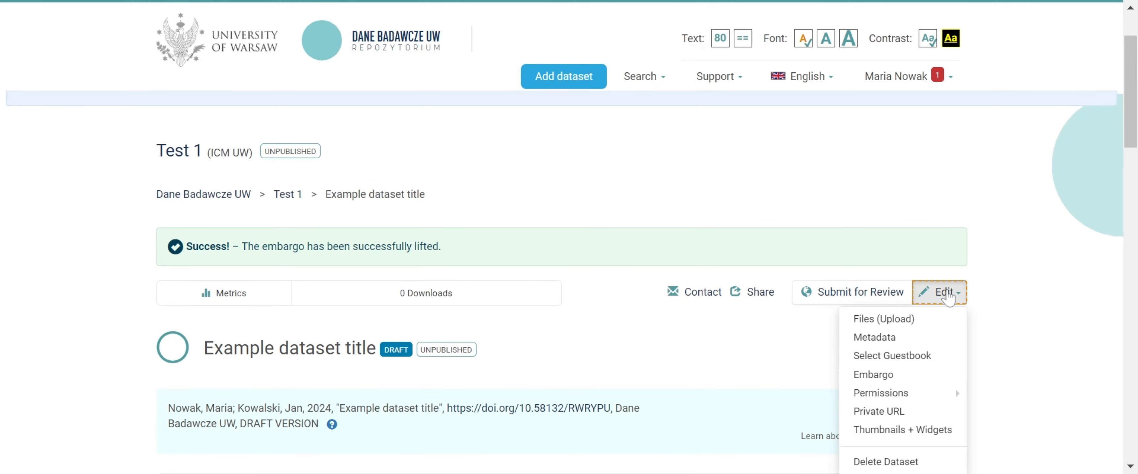
scroll(947, 298, down, 2)
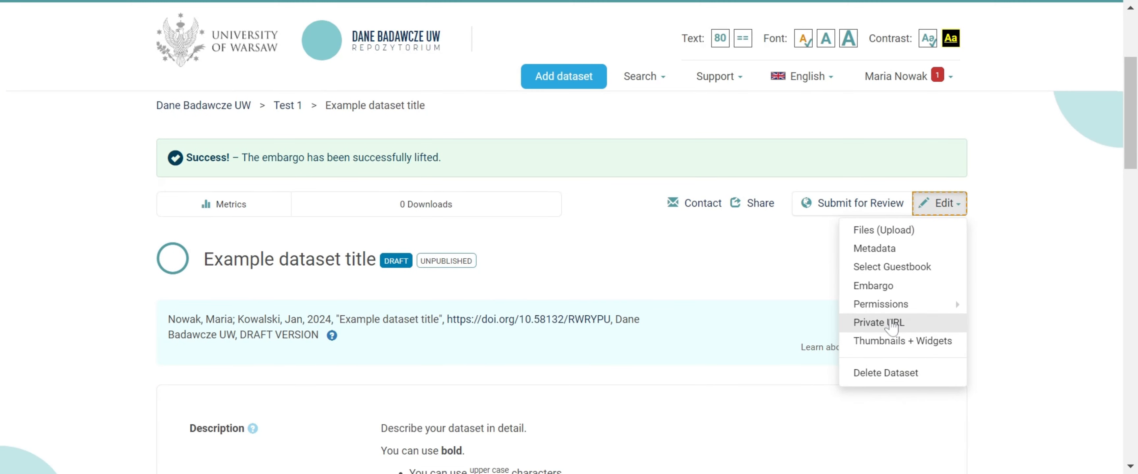
click(892, 324)
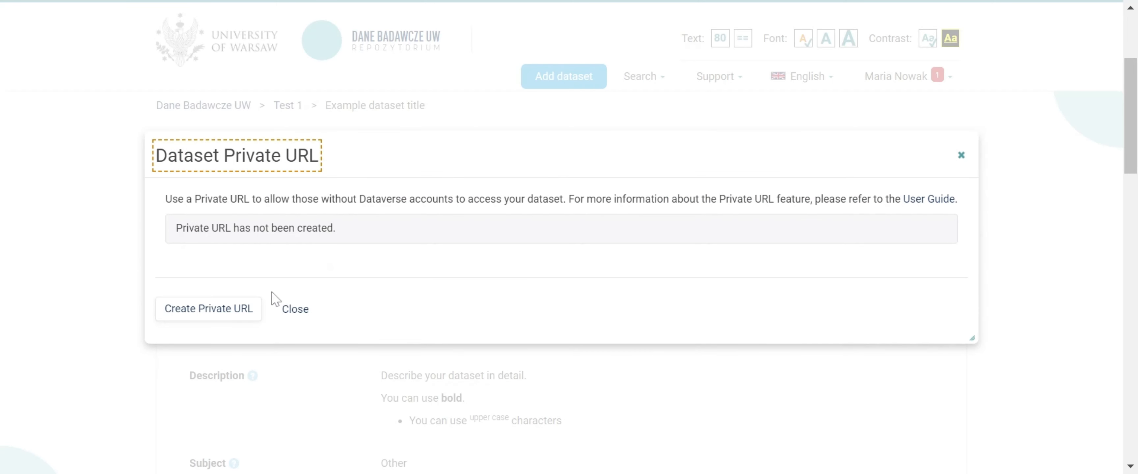
click(222, 321)
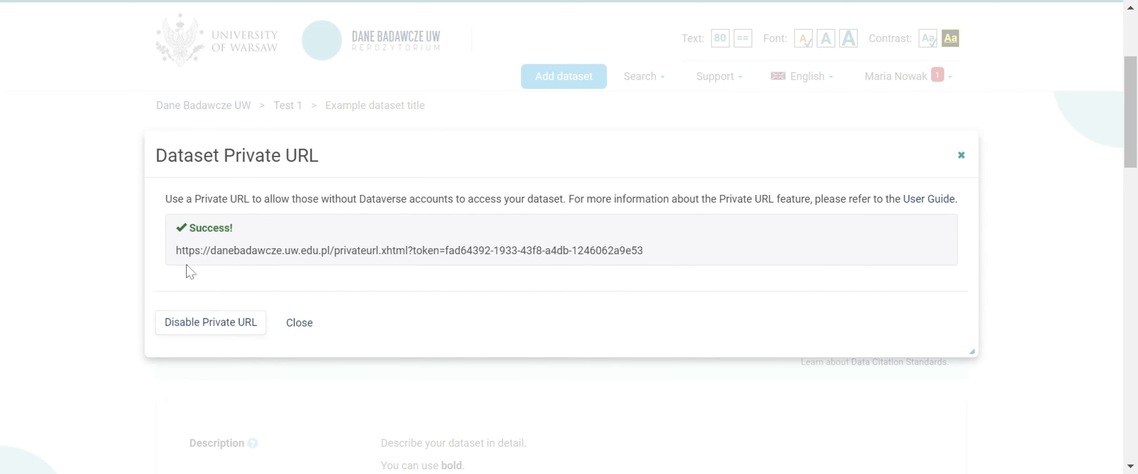
drag(176, 251, 637, 250)
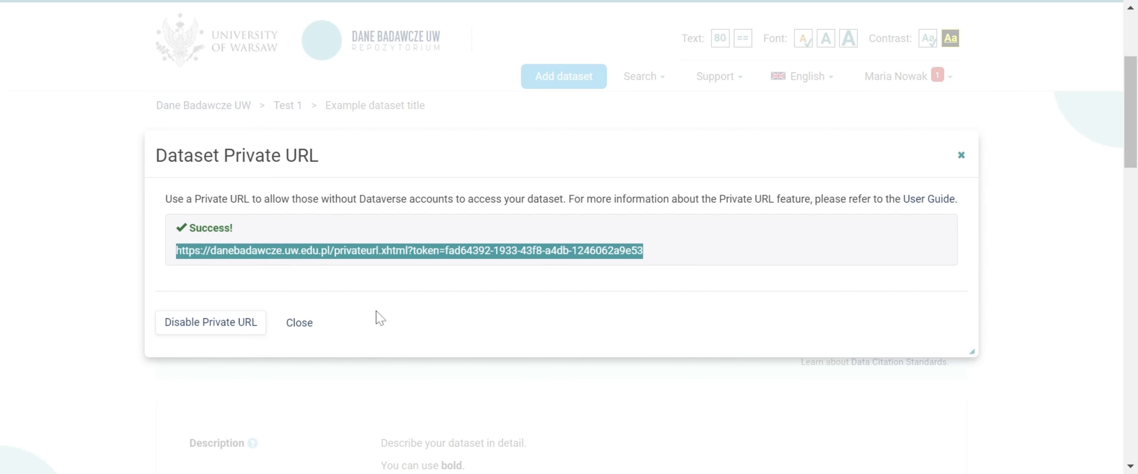
click(304, 325)
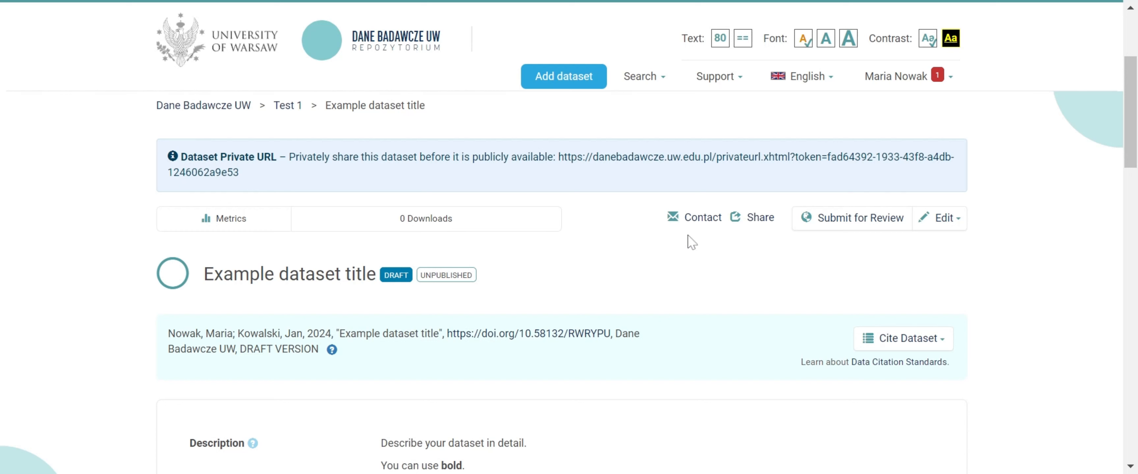
Disable the private URL of the dataset and confirm the deactivation
click(933, 224)
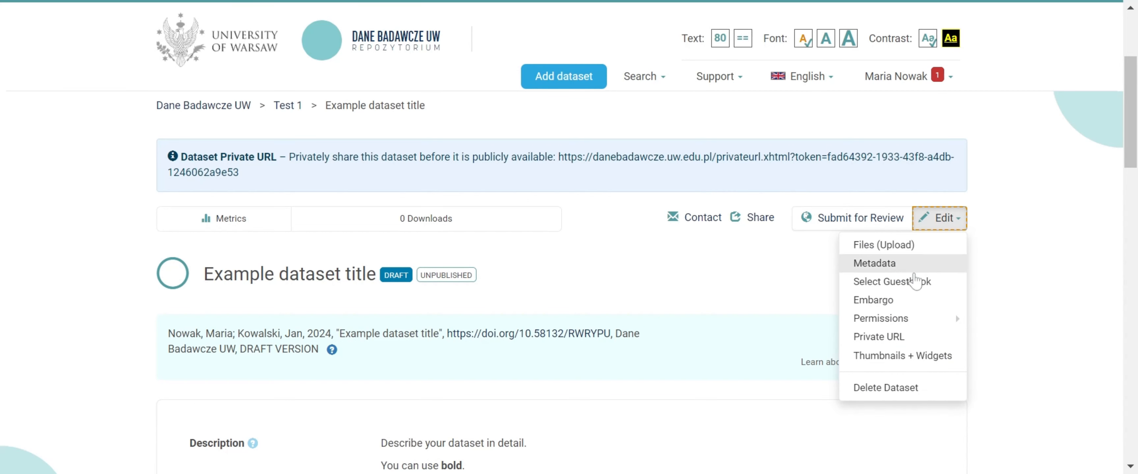
click(890, 340)
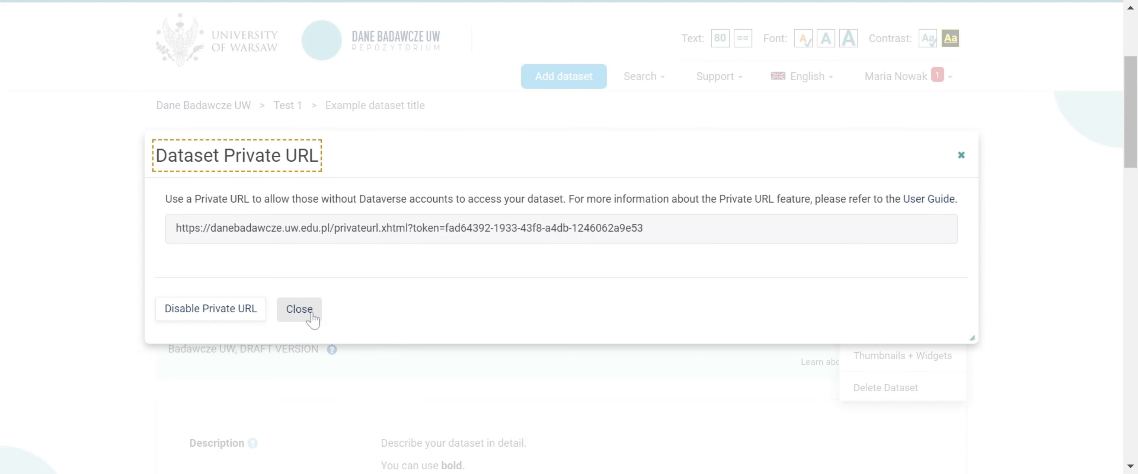
click(249, 311)
click(250, 311)
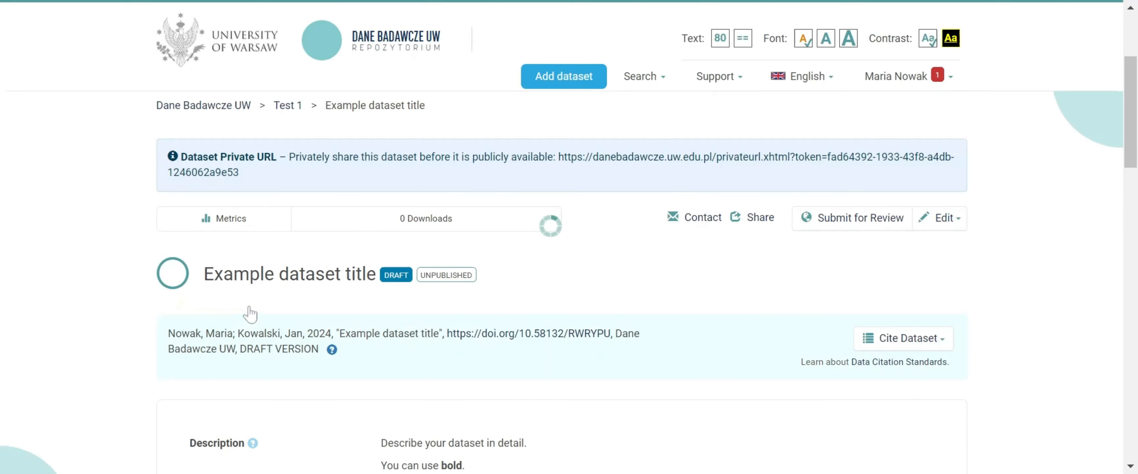